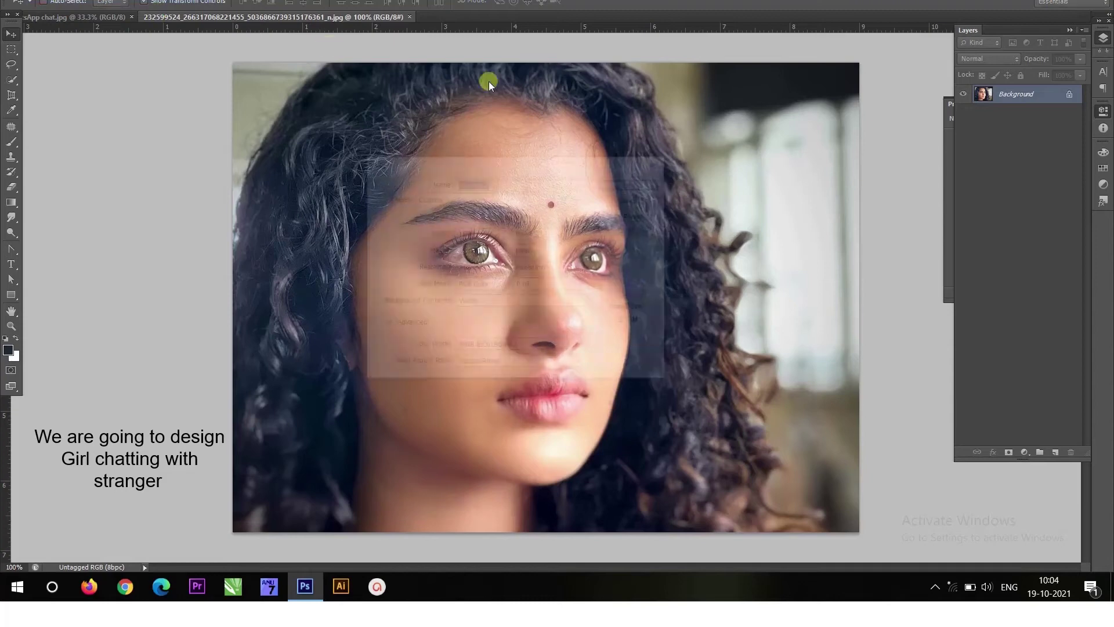
# Step: Create a new 1080×1080 document, float the Layers panel, and bring the portrait photo forward
pyautogui.click(625, 182)
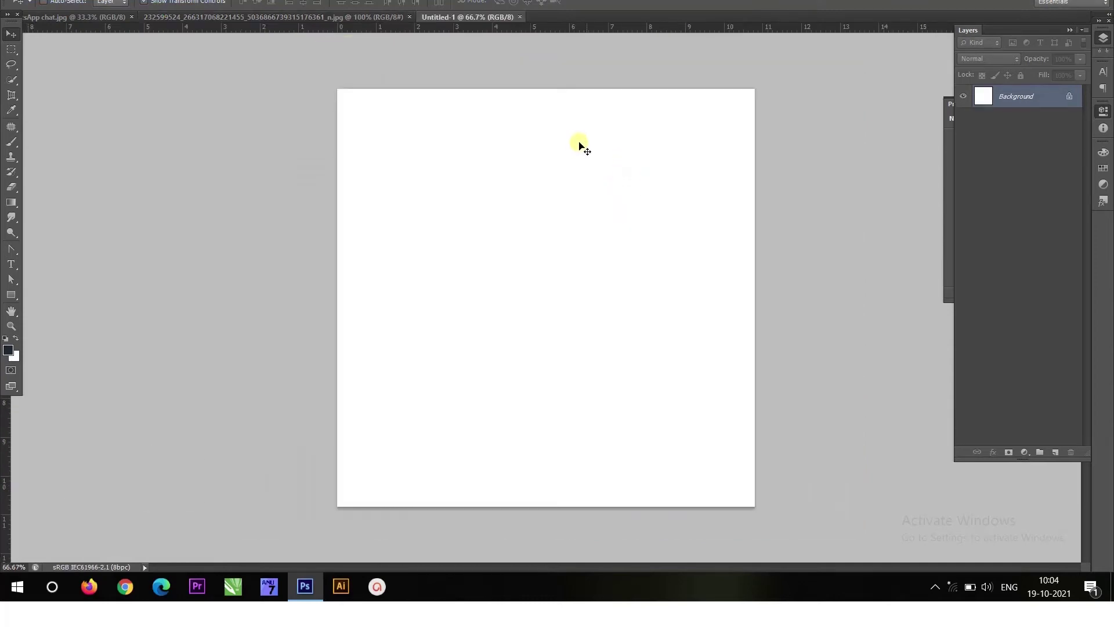
pyautogui.moveTo(1051, 38)
pyautogui.mouseDown()
pyautogui.moveTo(175, 60)
pyautogui.moveTo(179, 50)
pyautogui.mouseUp()
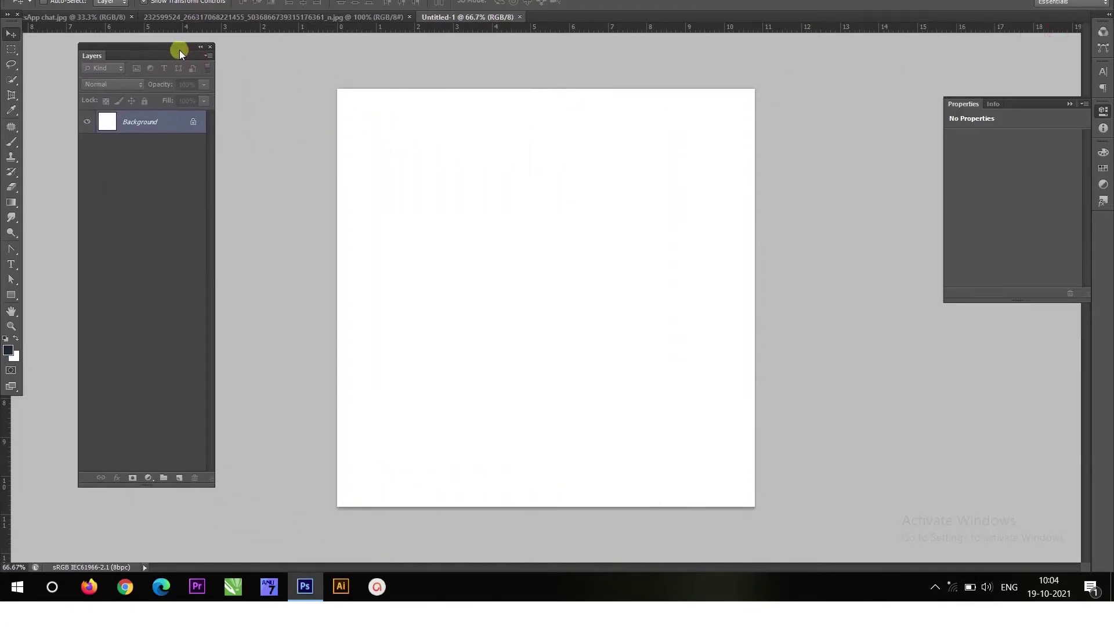
pyautogui.click(225, 16)
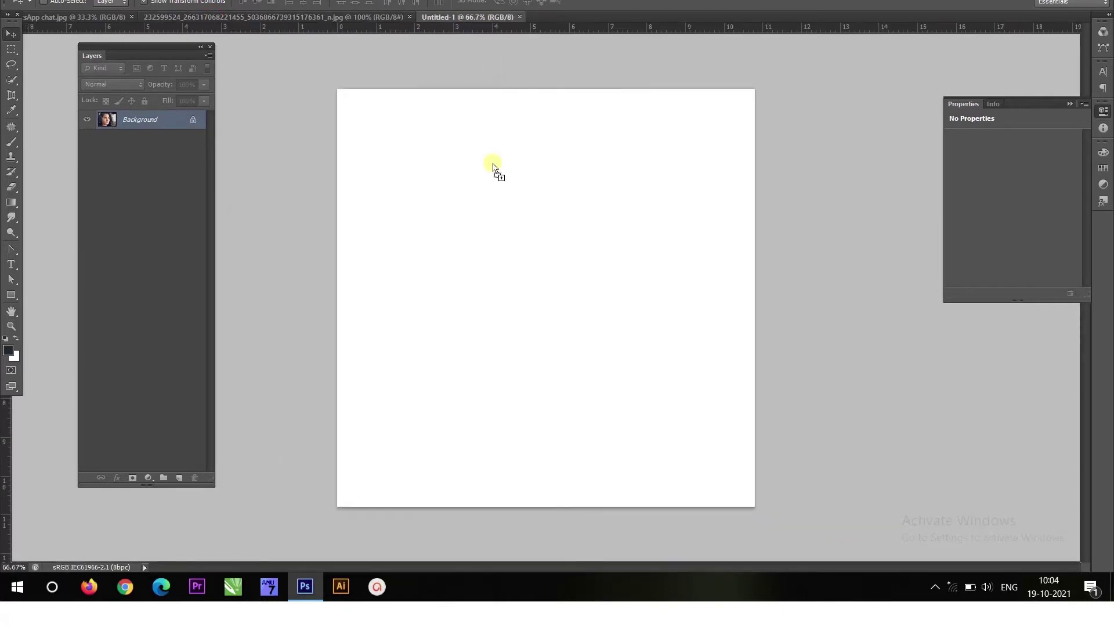
# Step: Copy the portrait into the square document as Layer 1, scaled up and repositioned to fill the canvas
pyautogui.moveTo(483, 16); pyautogui.dragTo(460, 304)
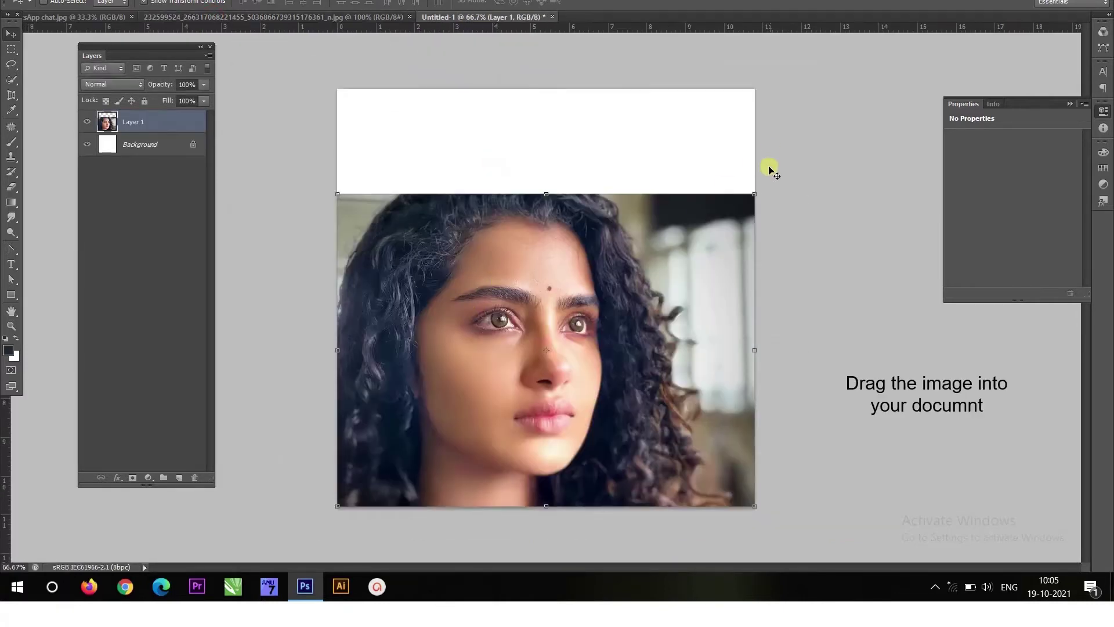
pyautogui.moveTo(755, 194); pyautogui.dragTo(793, 156)
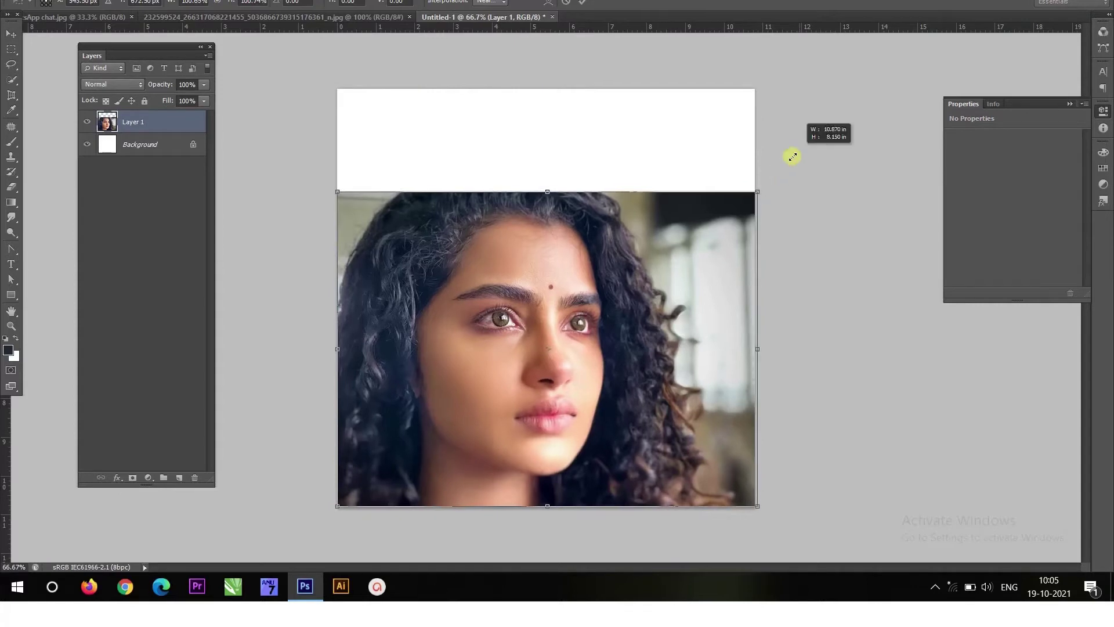
pyautogui.moveTo(792, 157); pyautogui.dragTo(906, 81)
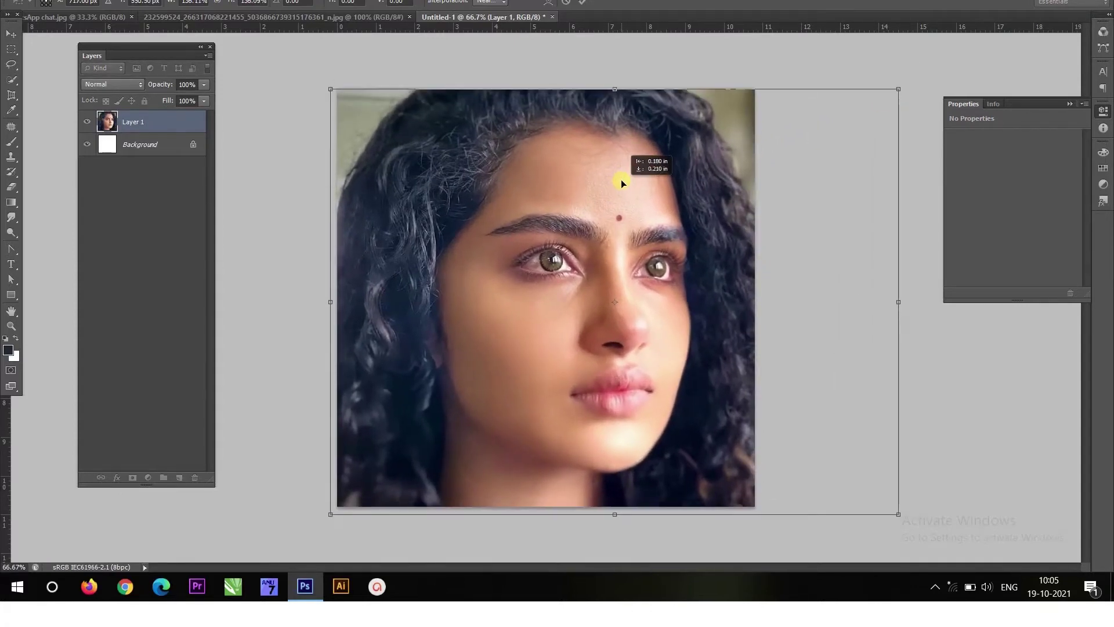
pyautogui.moveTo(623, 180); pyautogui.dragTo(583, 187)
pyautogui.press('Return')
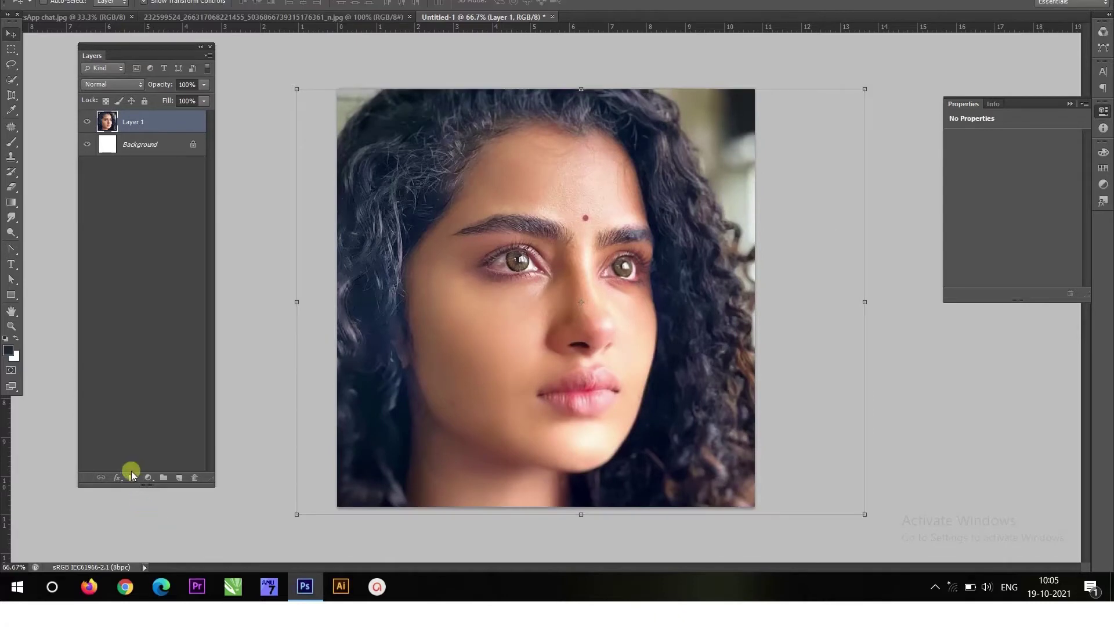
pyautogui.click(146, 479)
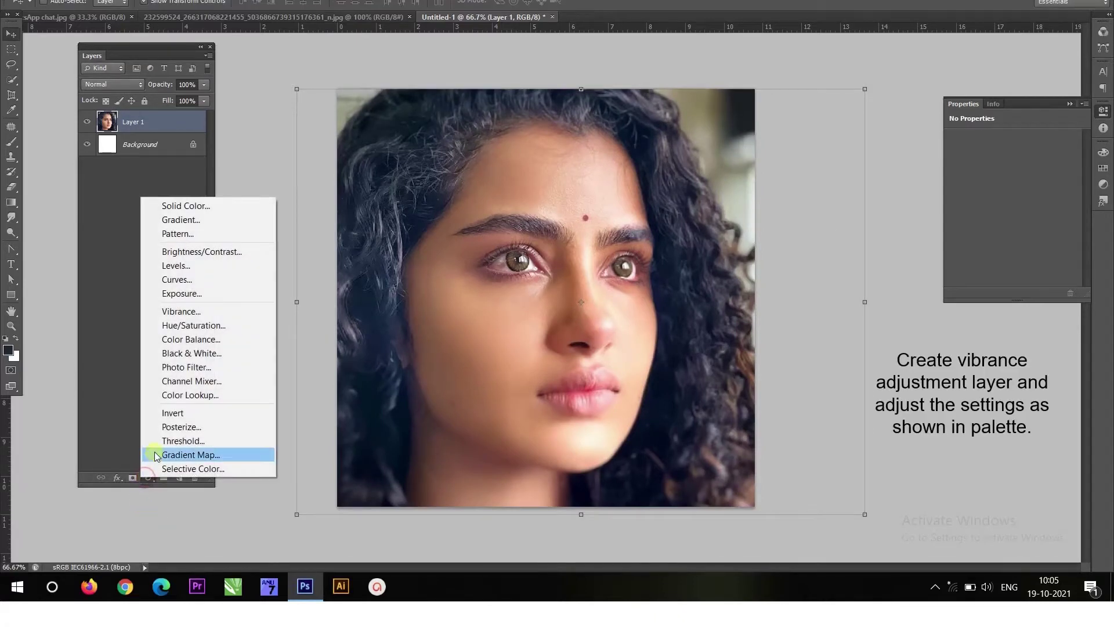
# Step: Add a Vibrance adjustment at vibrance +100 and saturation -100 for a grayscale portrait
pyautogui.click(184, 311)
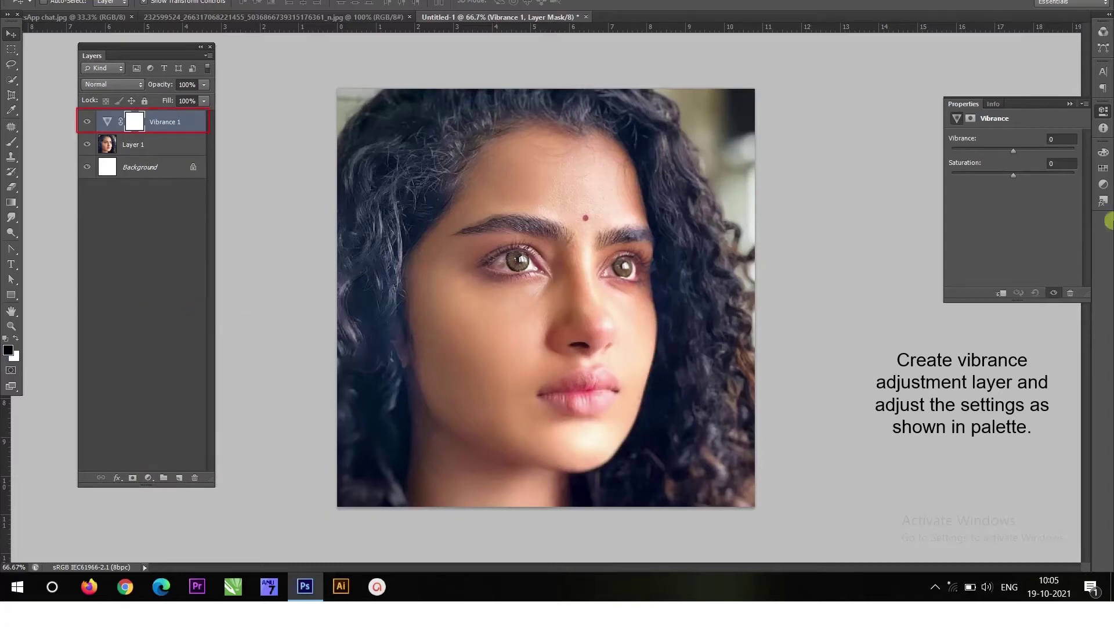
pyautogui.moveTo(1015, 148); pyautogui.dragTo(1089, 147)
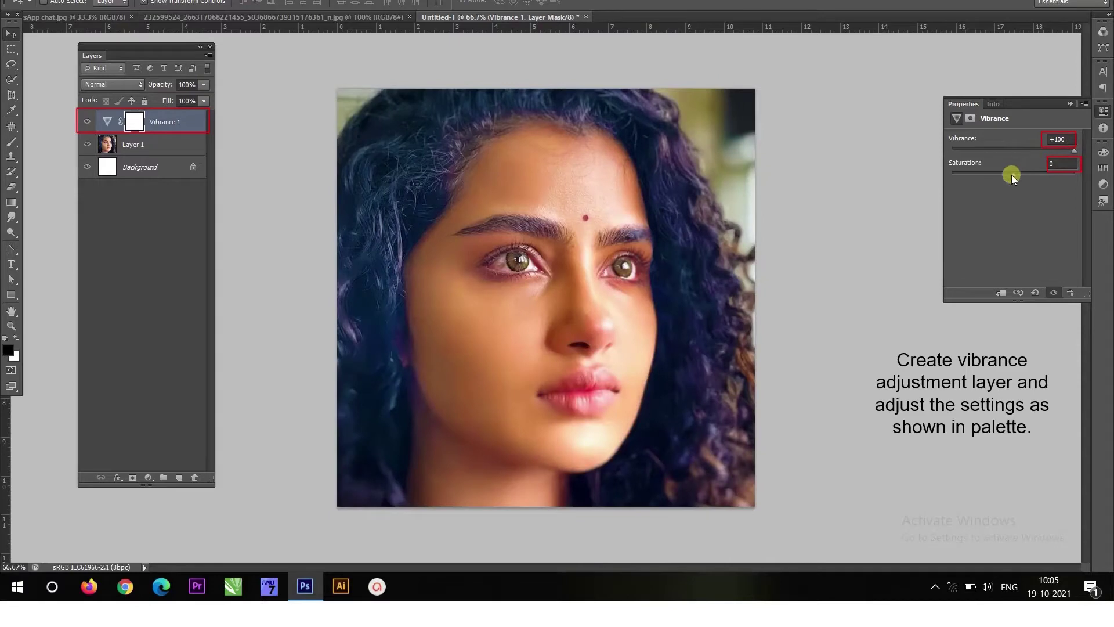
pyautogui.moveTo(1012, 175); pyautogui.dragTo(937, 189)
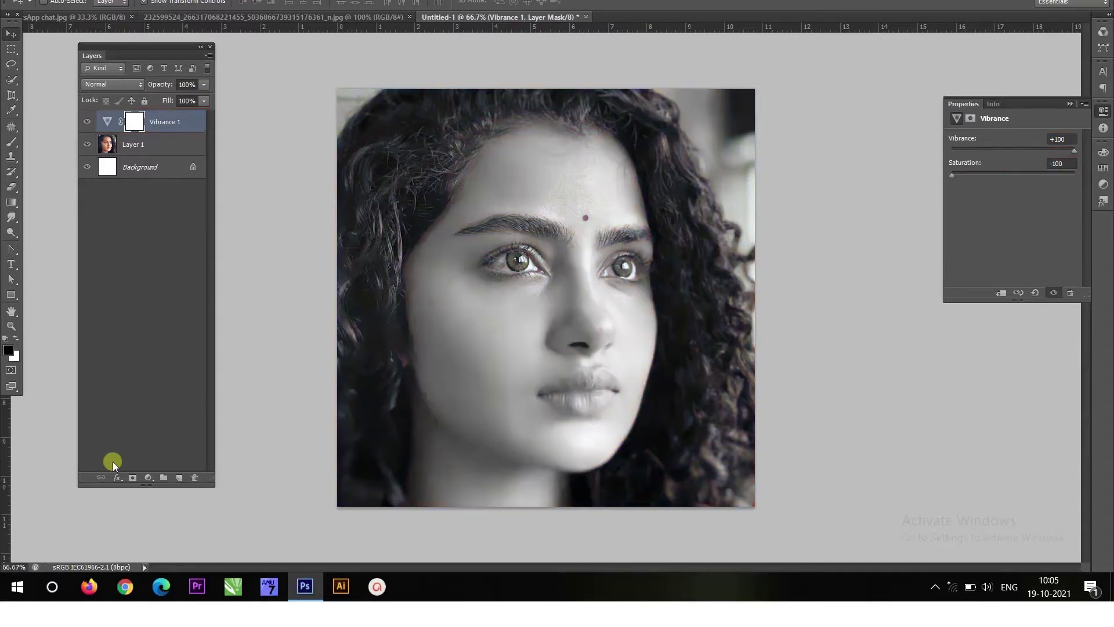
pyautogui.click(147, 477)
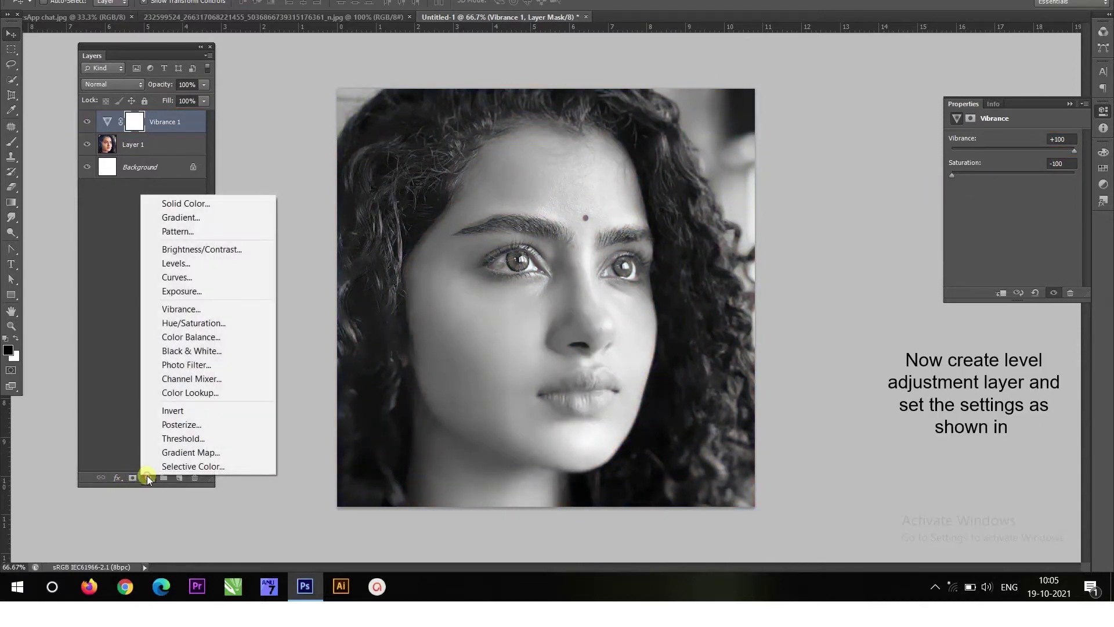
# Step: Add a Levels adjustment with input levels 20 / 1.11 / 224 and output white 208
pyautogui.click(182, 264)
pyautogui.moveTo(1076, 262); pyautogui.dragTo(1056, 266)
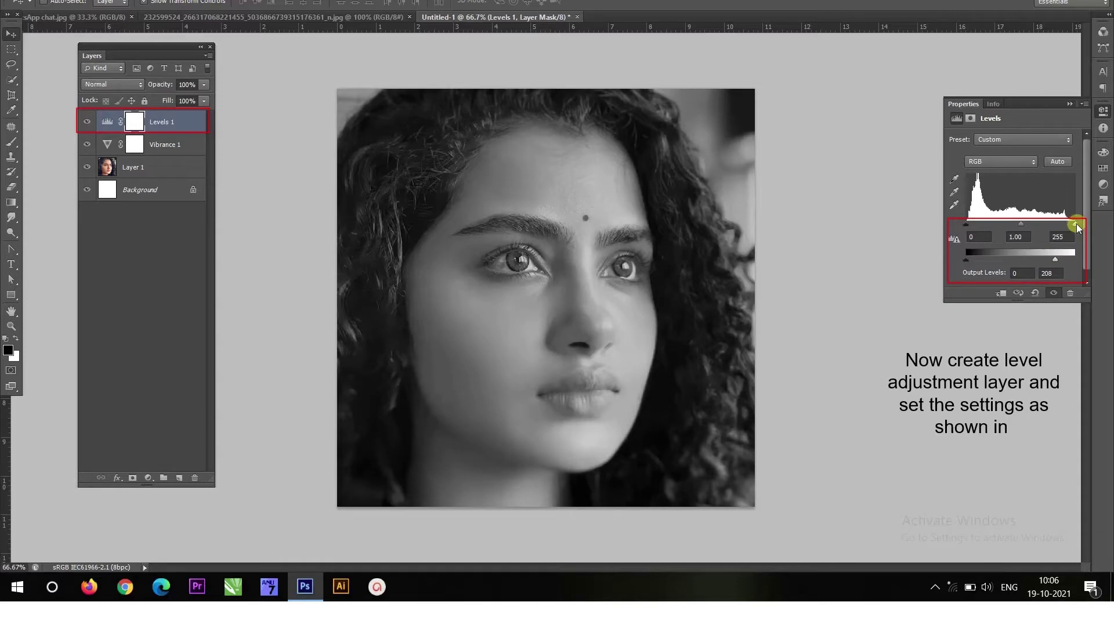
pyautogui.moveTo(1076, 225); pyautogui.dragTo(1070, 225)
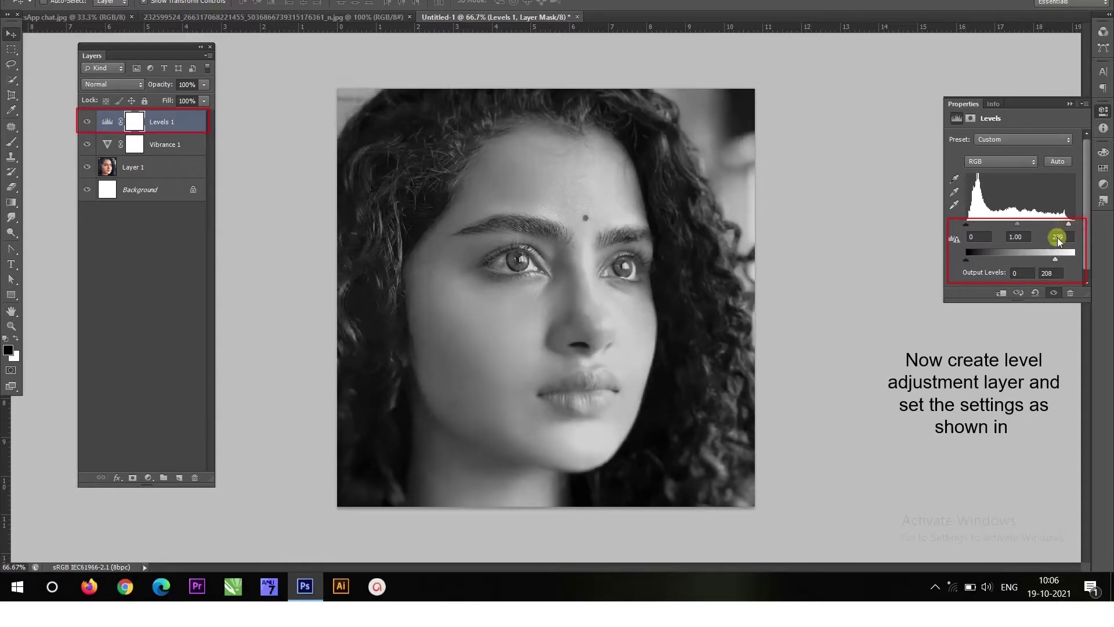
pyautogui.moveTo(966, 225); pyautogui.dragTo(974, 225)
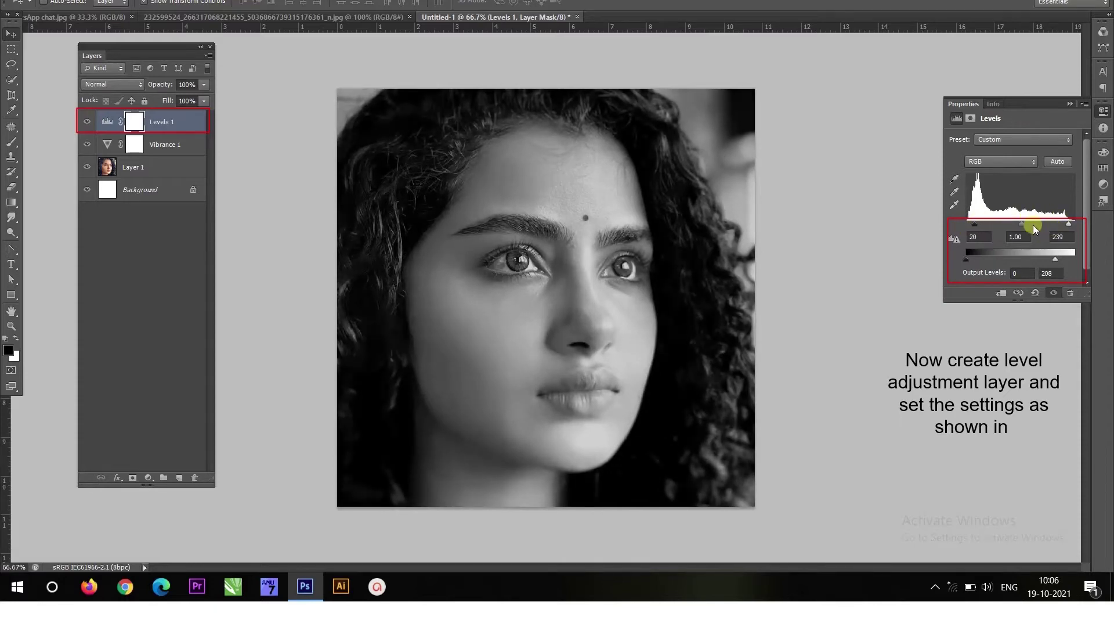
pyautogui.moveTo(1023, 224); pyautogui.dragTo(1020, 226)
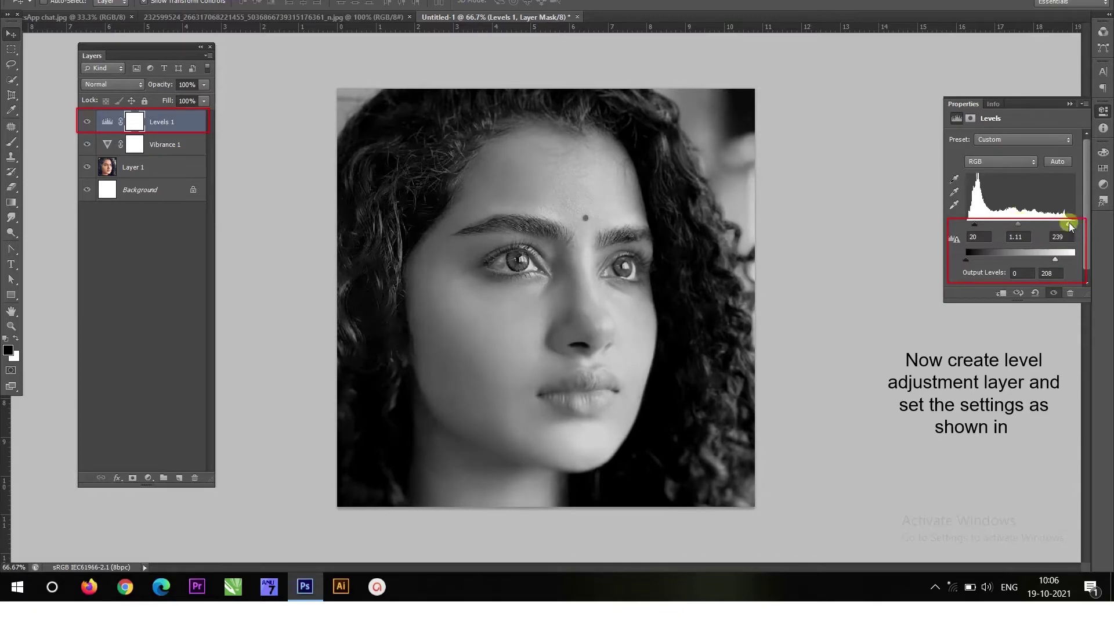
pyautogui.moveTo(1070, 226); pyautogui.dragTo(1062, 230)
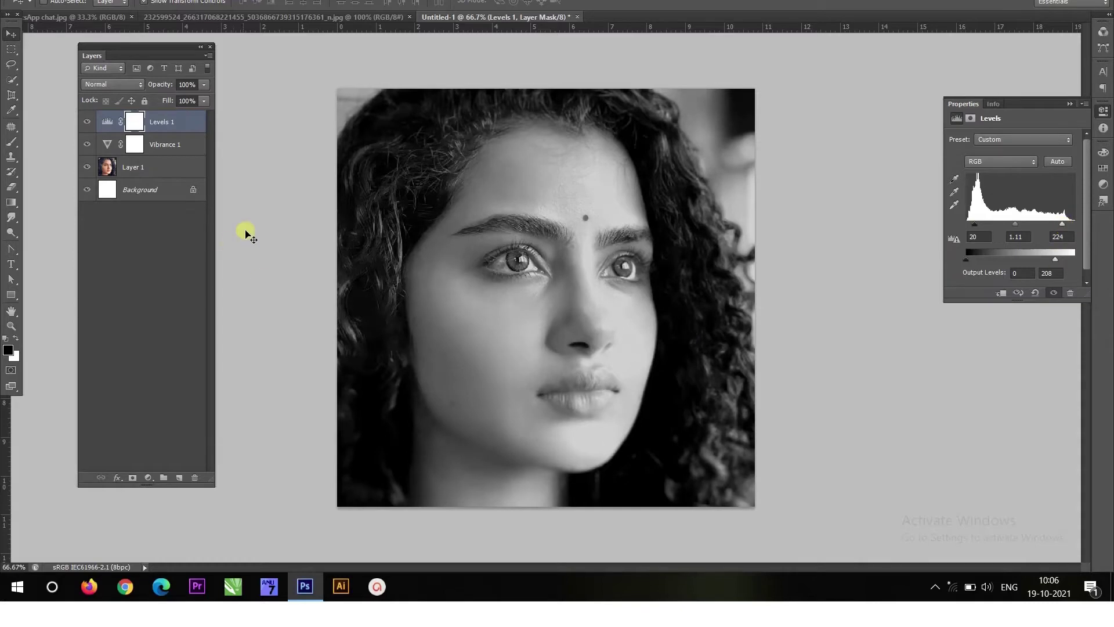
pyautogui.click(146, 477)
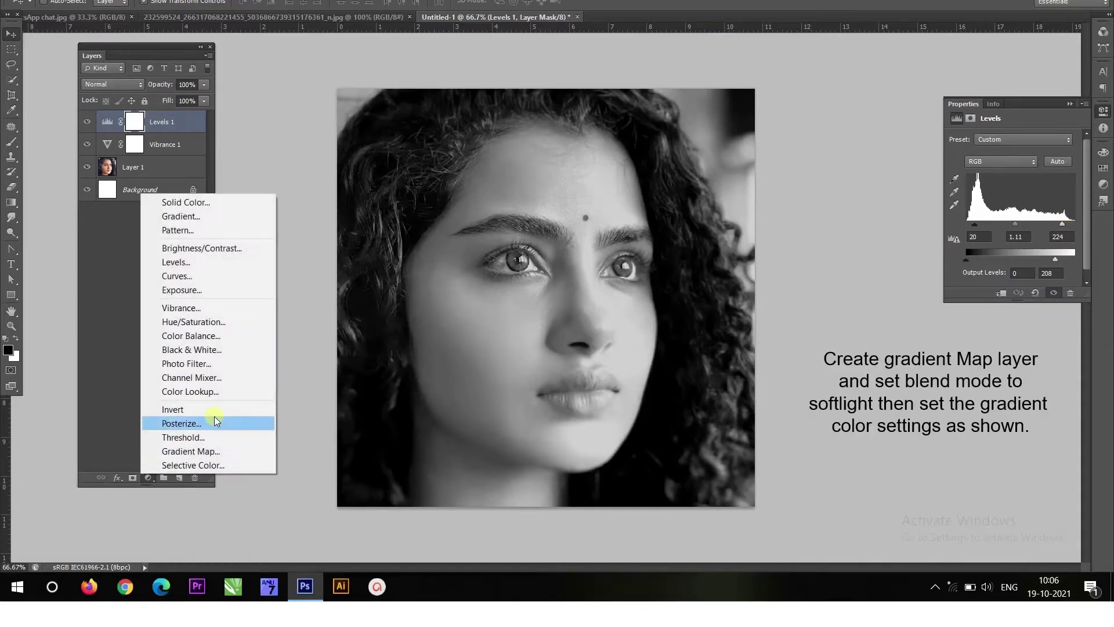
# Step: Add a Gradient Map adjustment in Soft Light blend mode and open its gradient editor
pyautogui.click(207, 452)
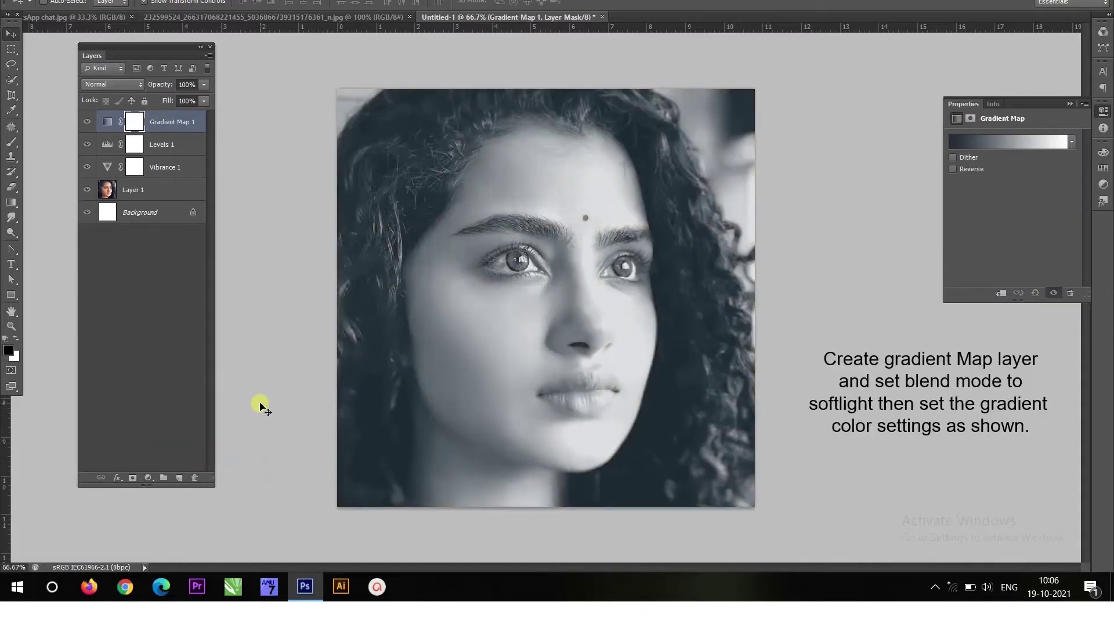
pyautogui.click(107, 121)
pyautogui.click(112, 84)
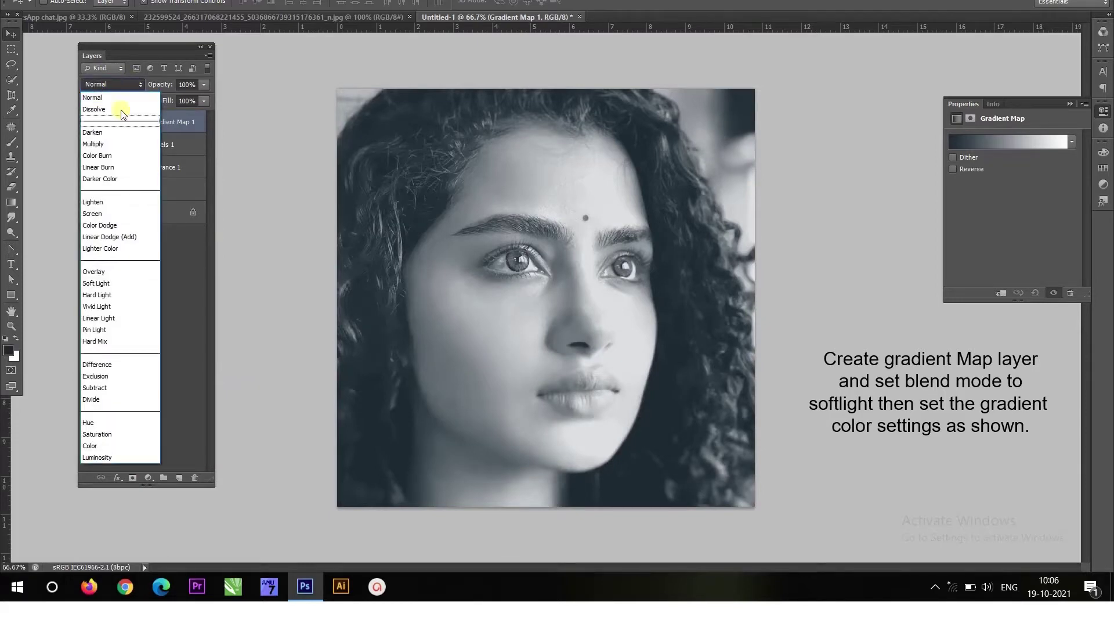
pyautogui.click(120, 283)
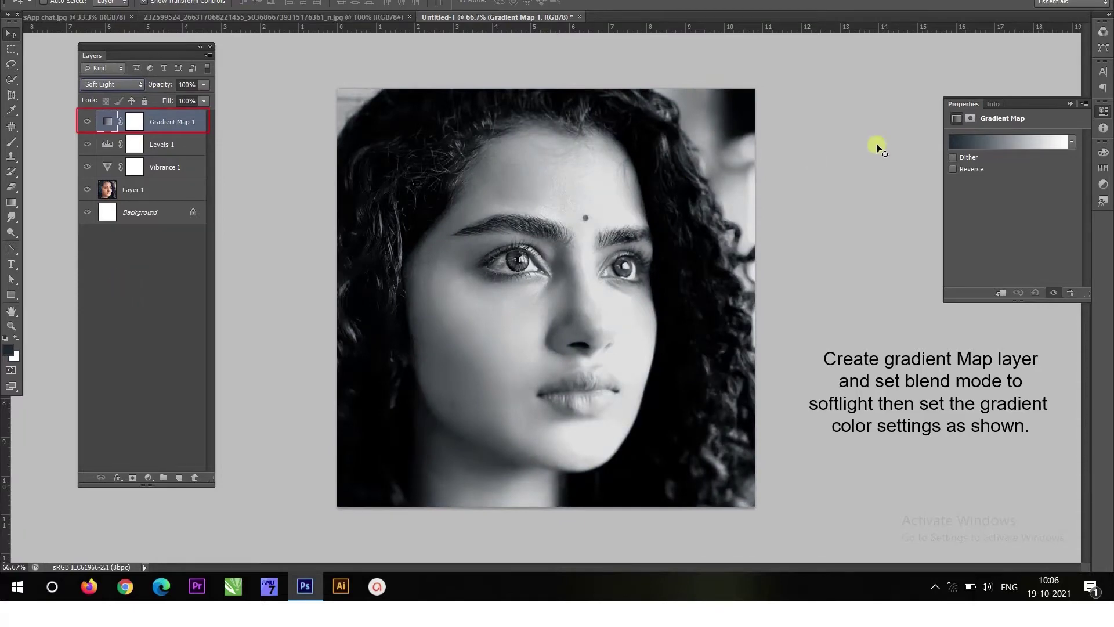
pyautogui.click(980, 142)
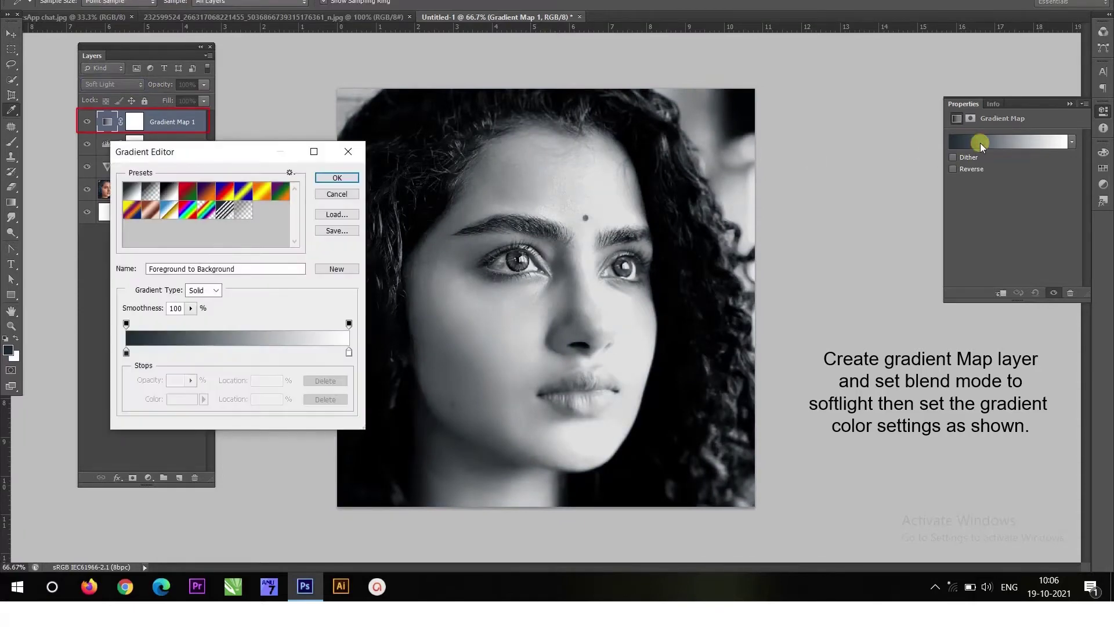
# Step: Set the gradient's right colour stop to bright green 01bd20
pyautogui.click(348, 352)
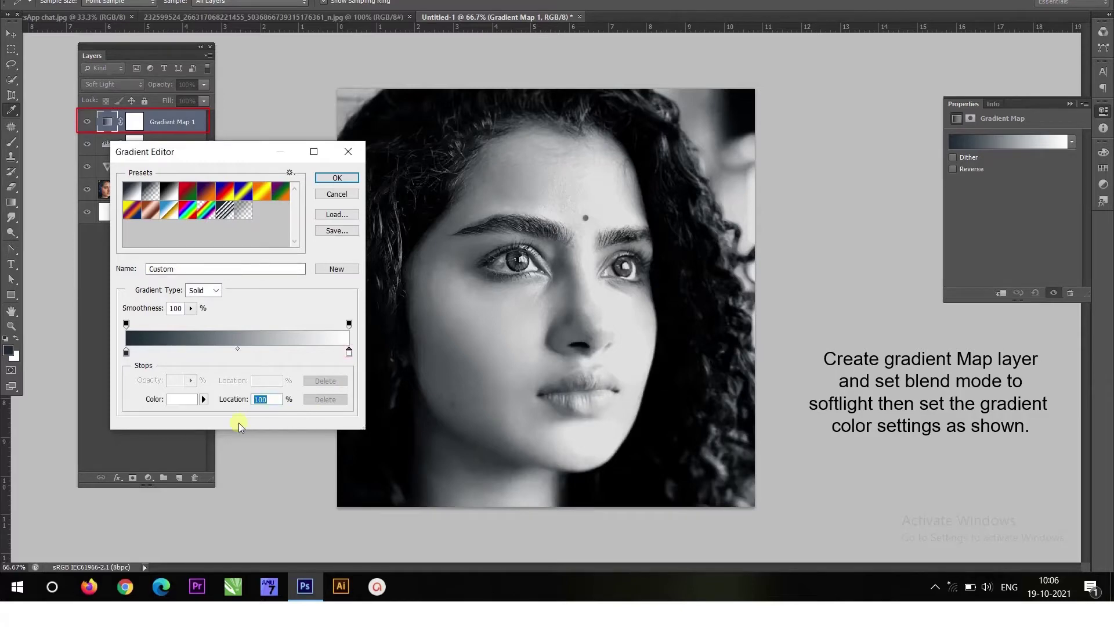
pyautogui.click(182, 399)
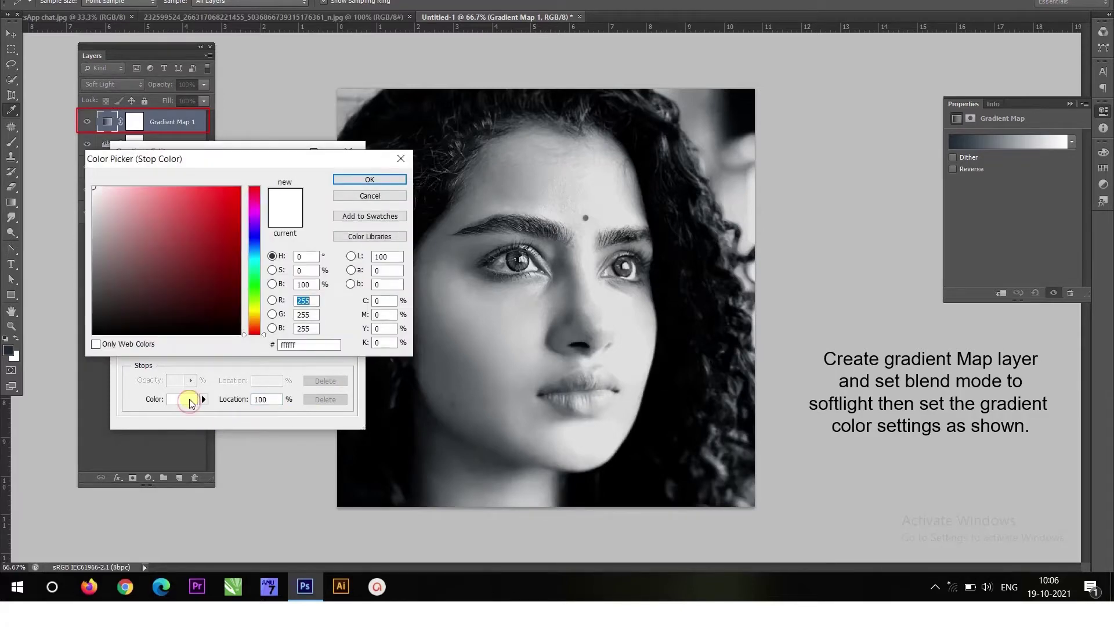
pyautogui.click(256, 281)
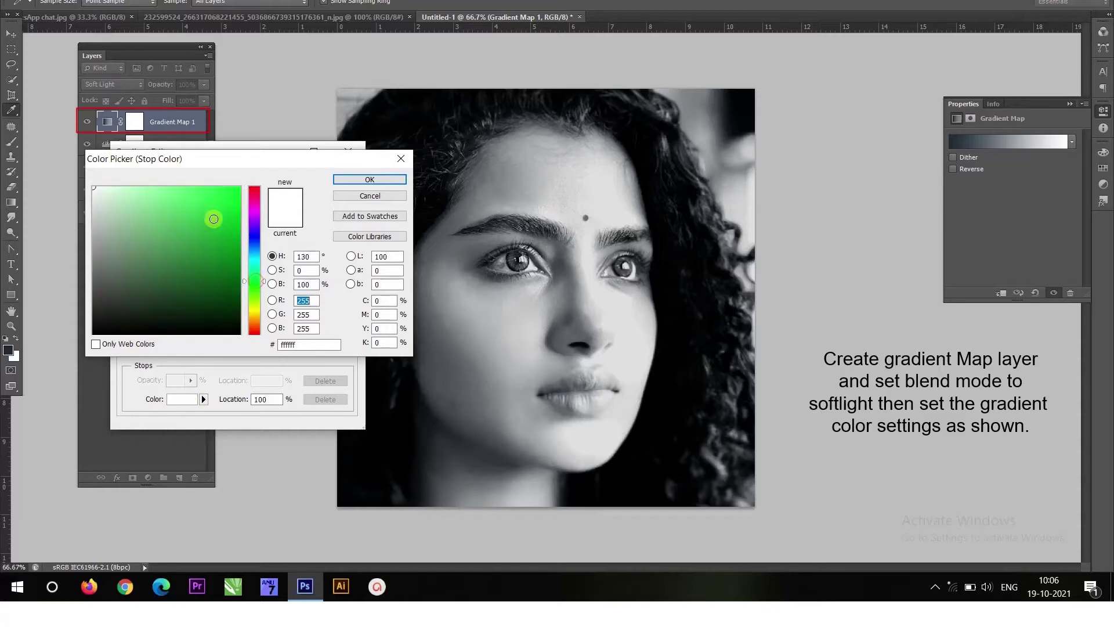
pyautogui.moveTo(214, 216); pyautogui.dragTo(280, 159)
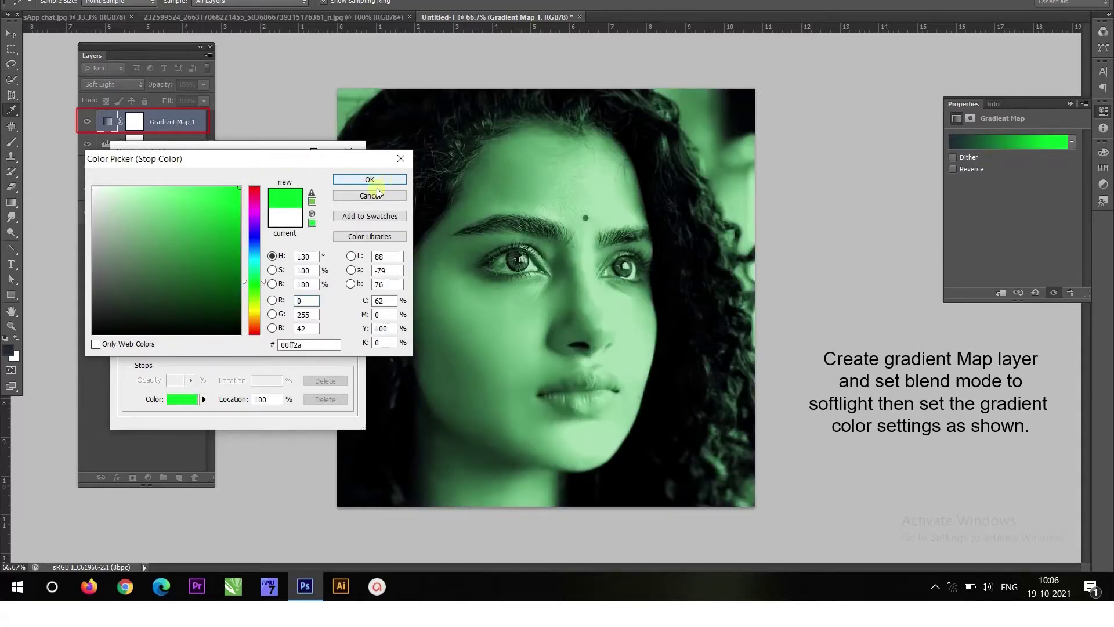
pyautogui.click(235, 232)
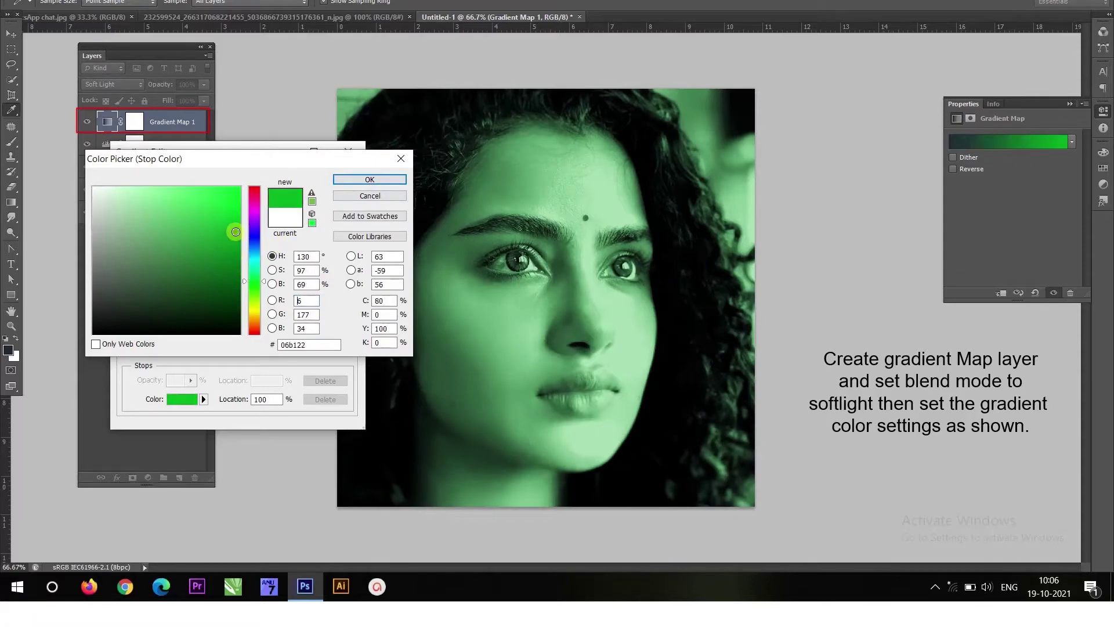
pyautogui.moveTo(235, 232); pyautogui.dragTo(239, 224)
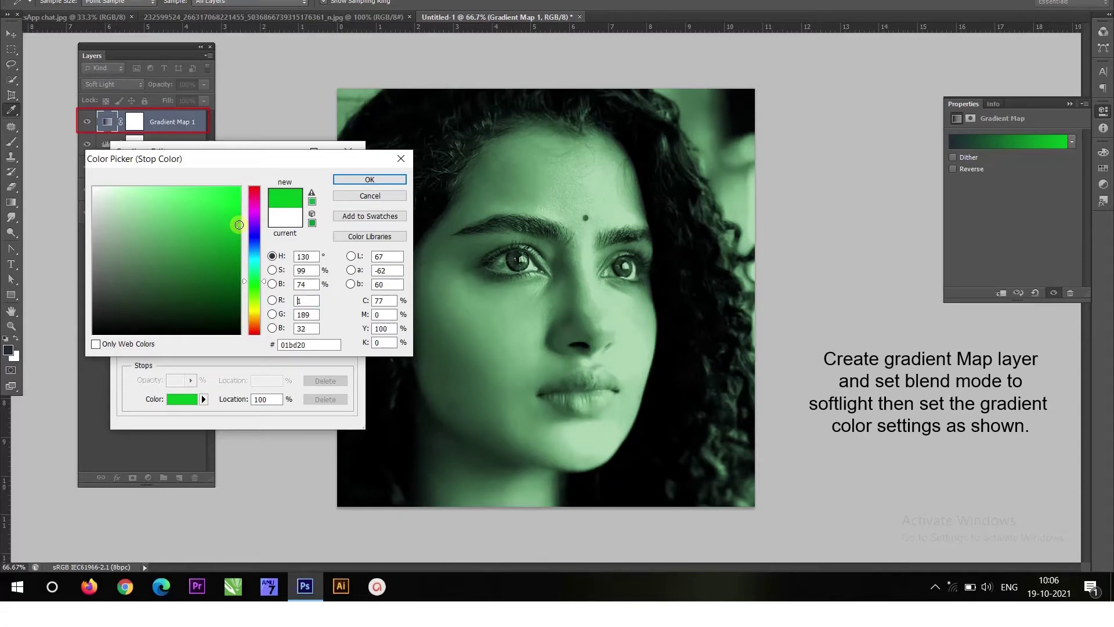
pyautogui.click(370, 180)
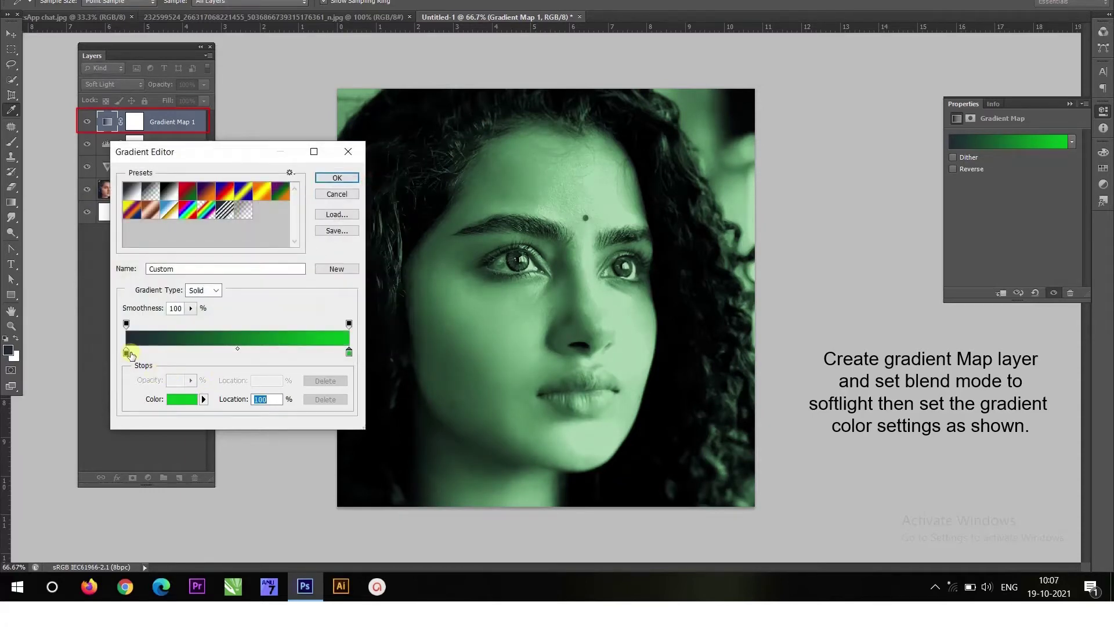
# Step: Set the gradient's left stop to very dark green 011301 and apply the gradient
pyautogui.click(126, 353)
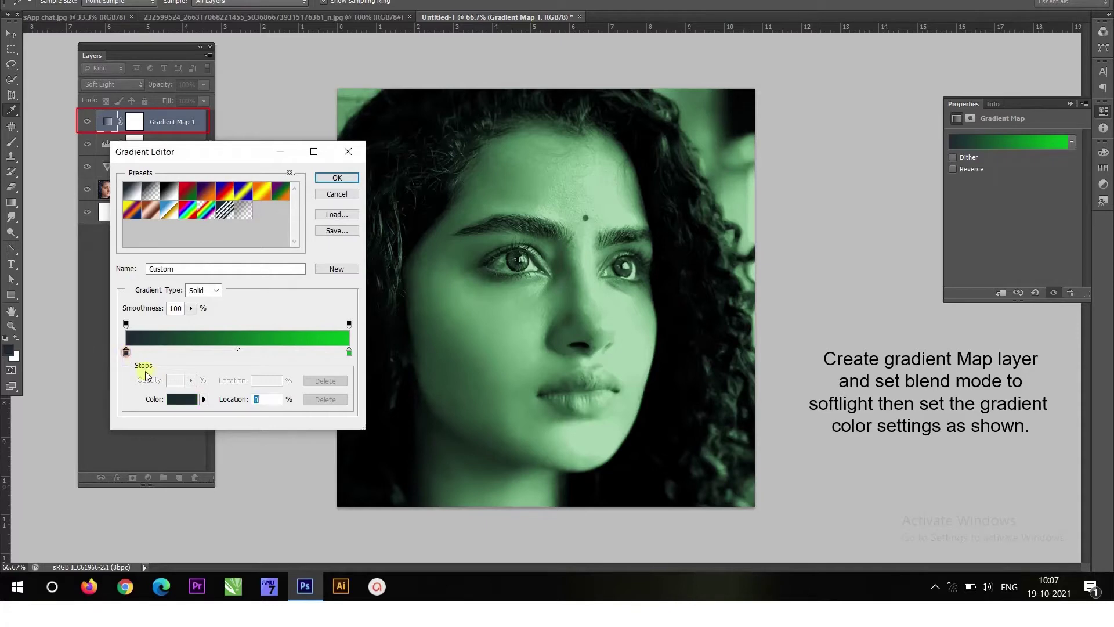
pyautogui.click(177, 402)
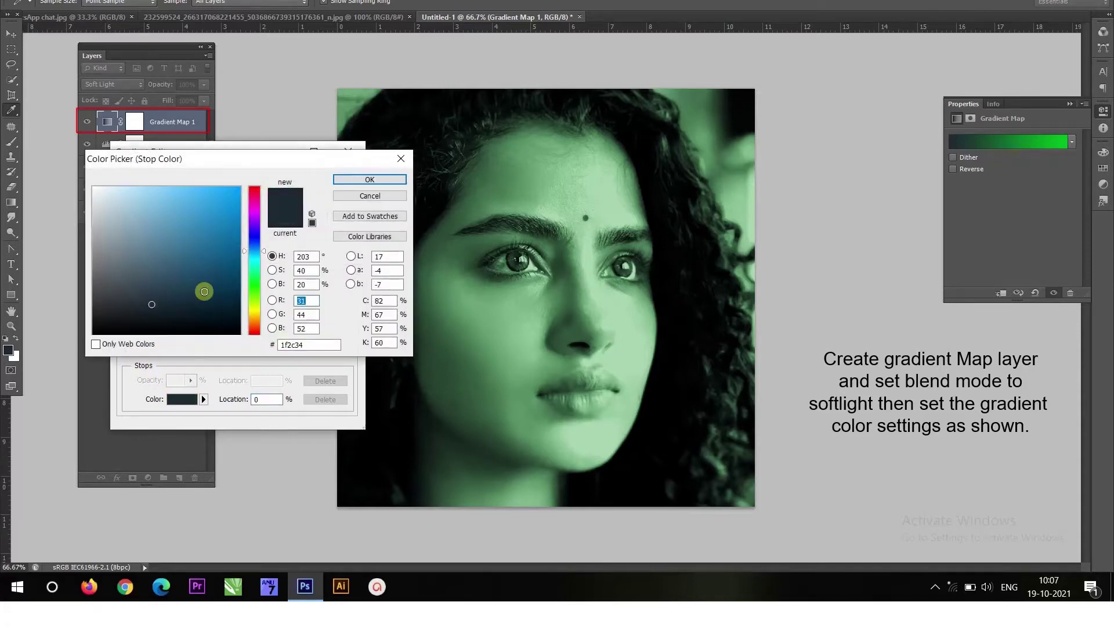
pyautogui.moveTo(204, 291); pyautogui.dragTo(240, 334)
pyautogui.click(256, 284)
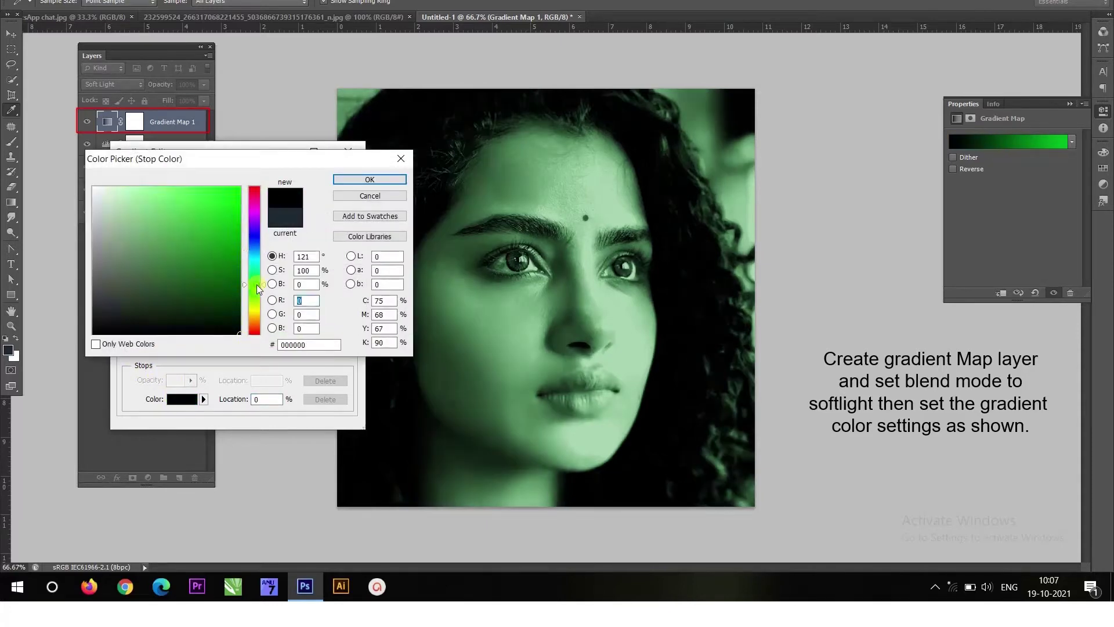
pyautogui.click(232, 322)
pyautogui.moveTo(232, 322); pyautogui.dragTo(234, 323)
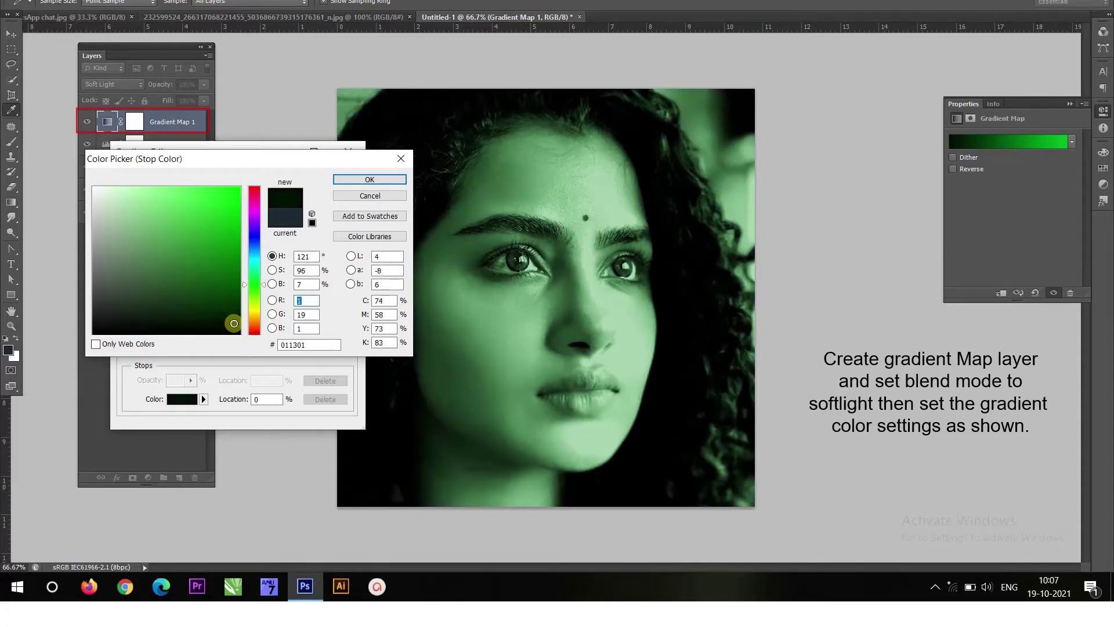
pyautogui.click(388, 181)
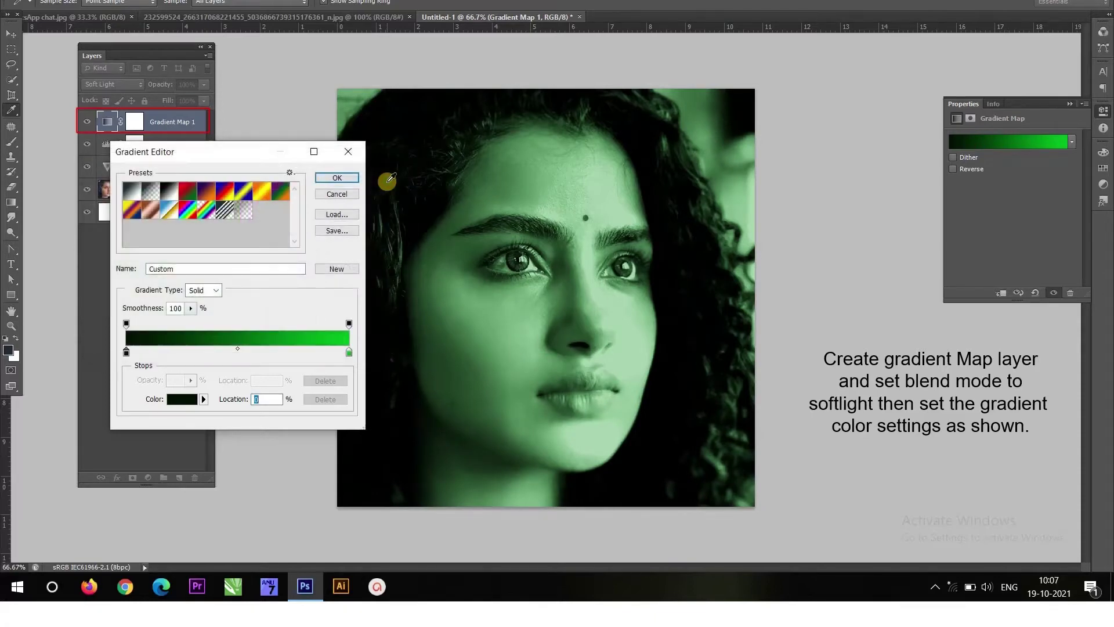
pyautogui.click(343, 178)
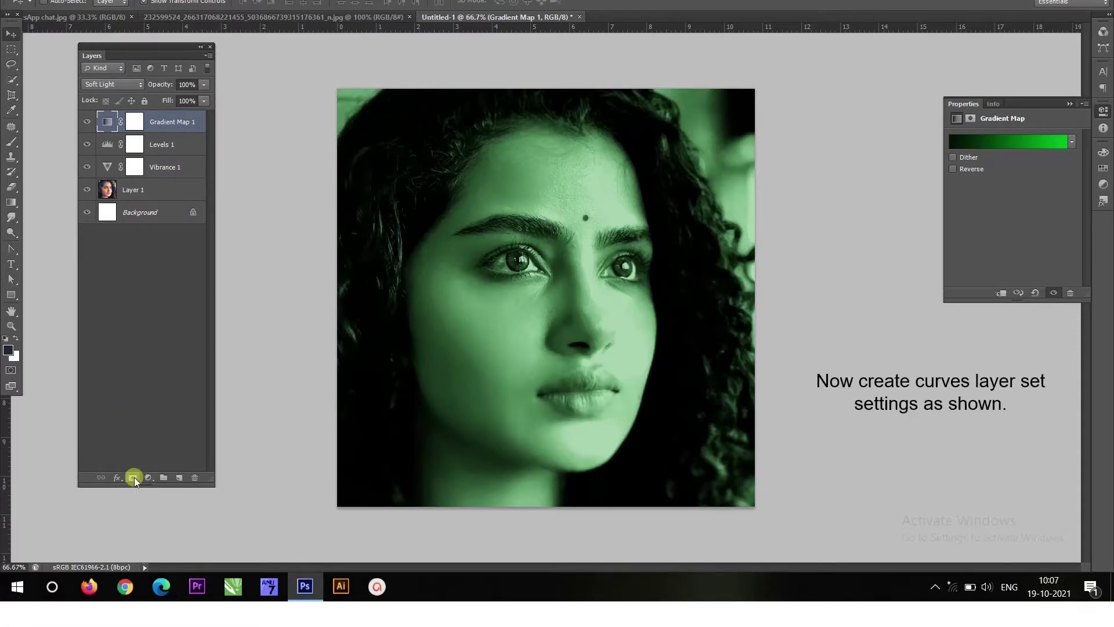
# Step: Add a Curves adjustment, moving the RGB black point in and adding two S-curve control points
pyautogui.click(149, 477)
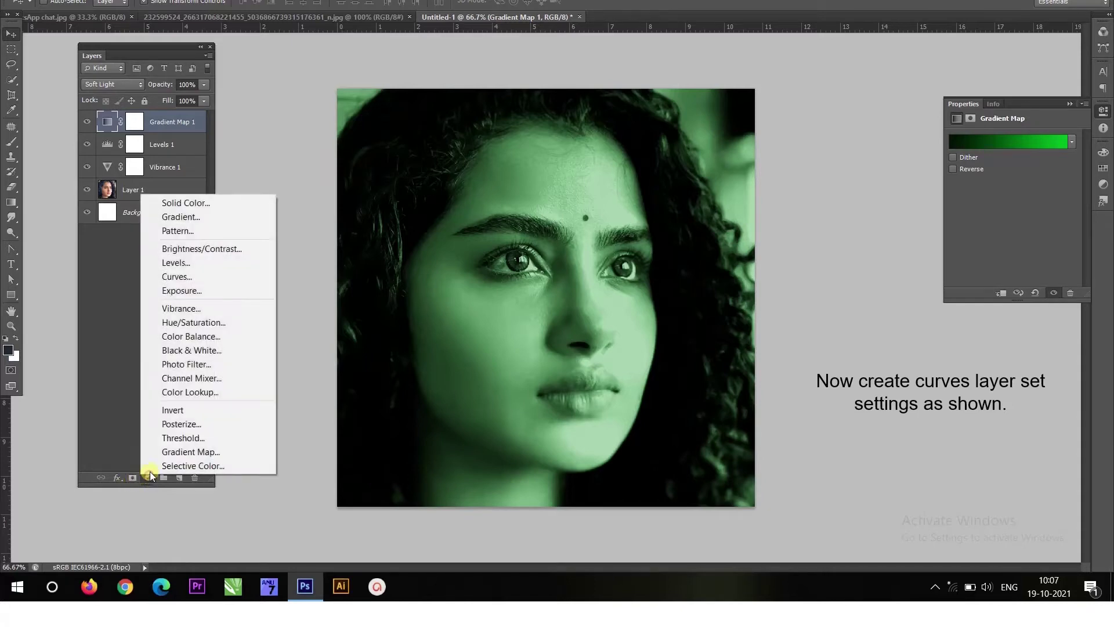
pyautogui.click(196, 277)
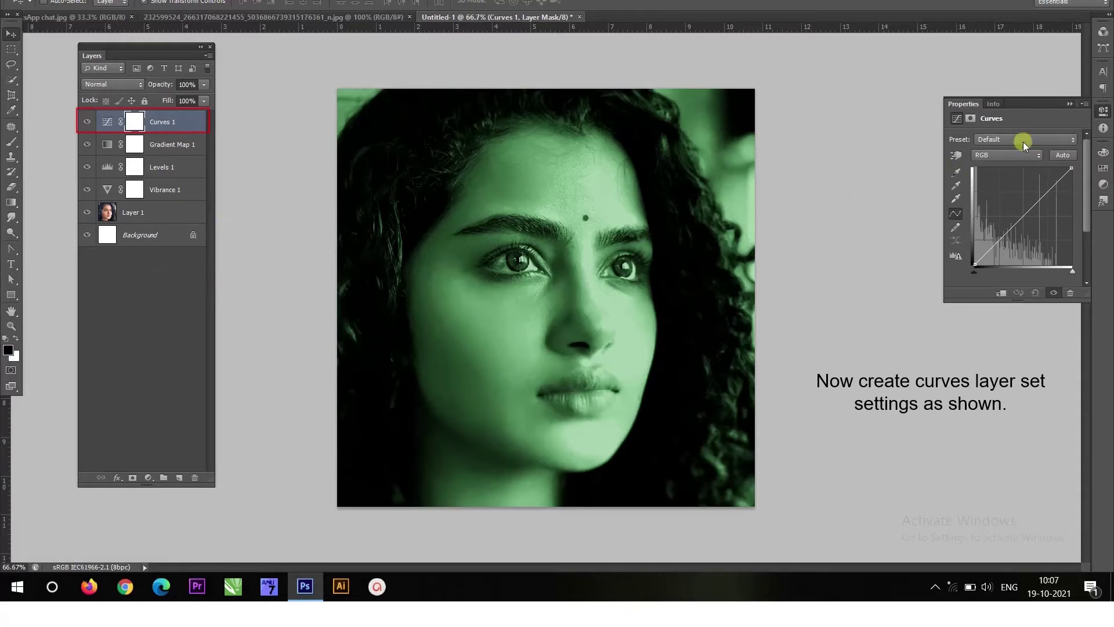
pyautogui.moveTo(974, 272); pyautogui.dragTo(983, 275)
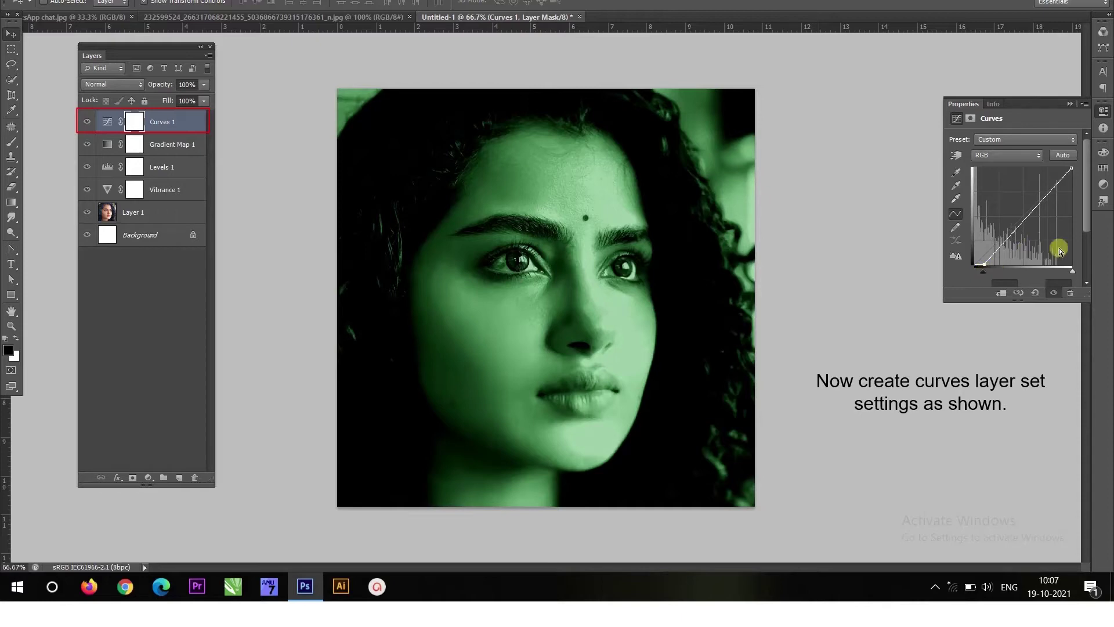
pyautogui.moveTo(1012, 233); pyautogui.dragTo(1018, 236)
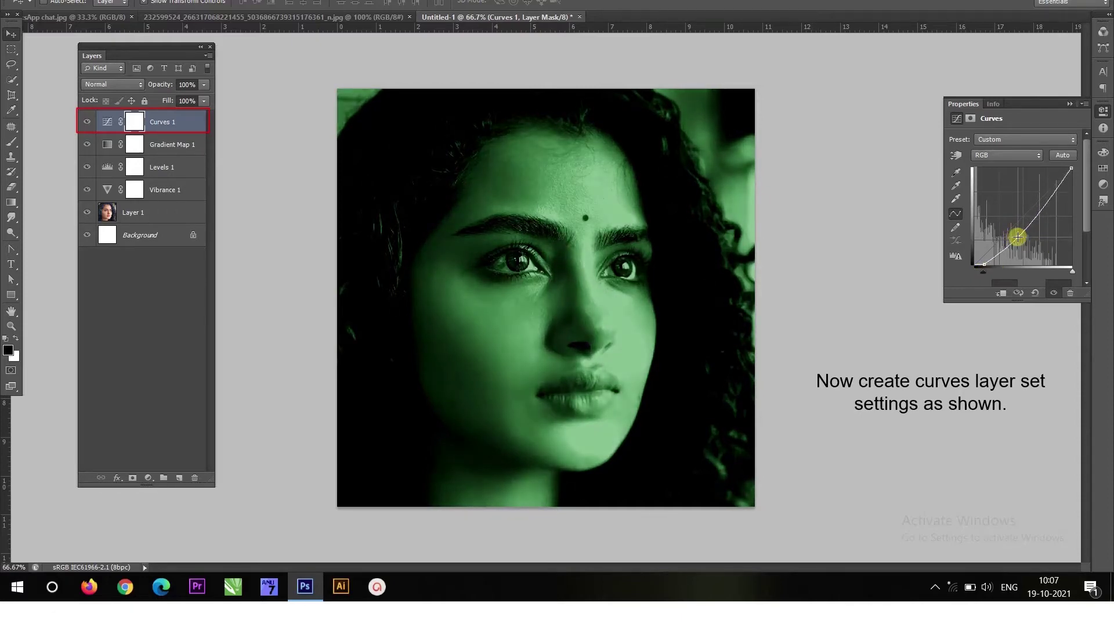
pyautogui.click(1045, 200)
pyautogui.moveTo(1046, 199); pyautogui.dragTo(1043, 198)
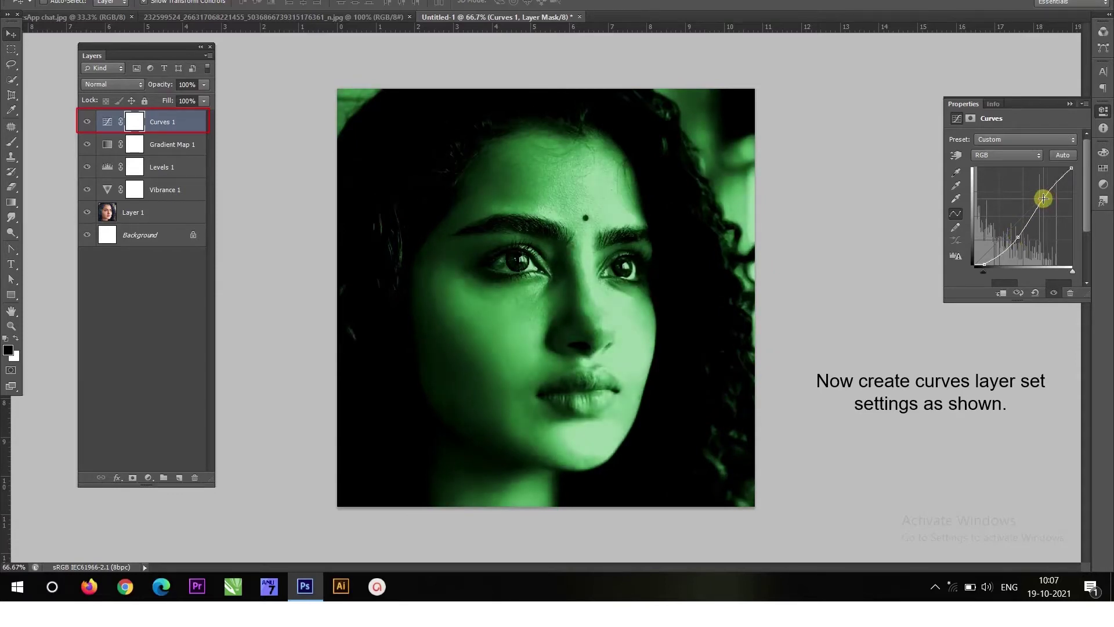
pyautogui.click(1020, 238)
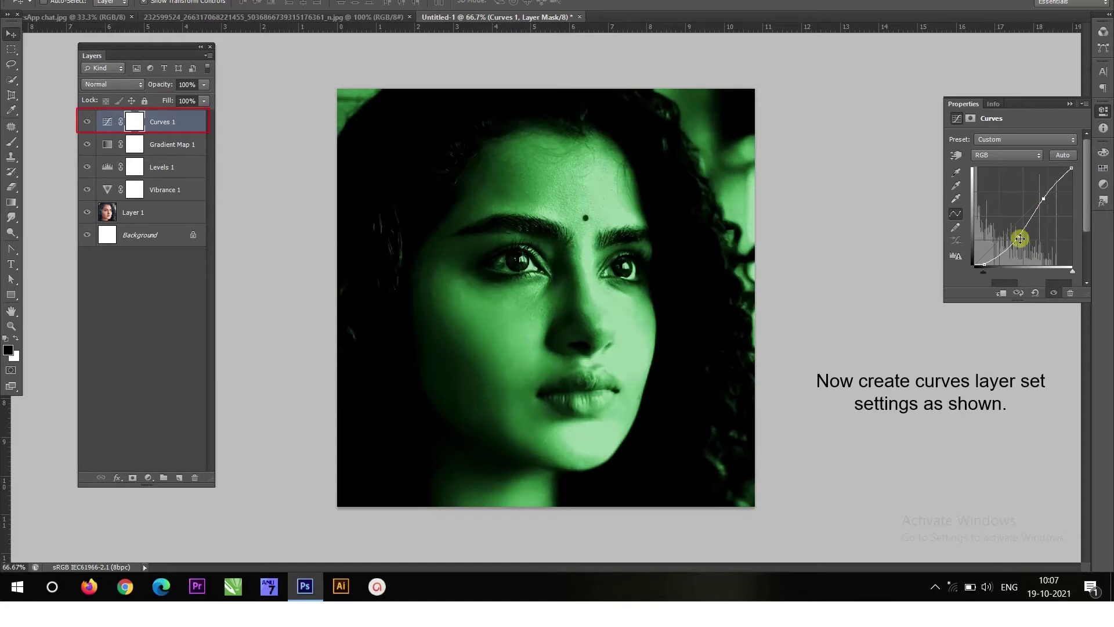
pyautogui.moveTo(1020, 239); pyautogui.dragTo(1015, 238)
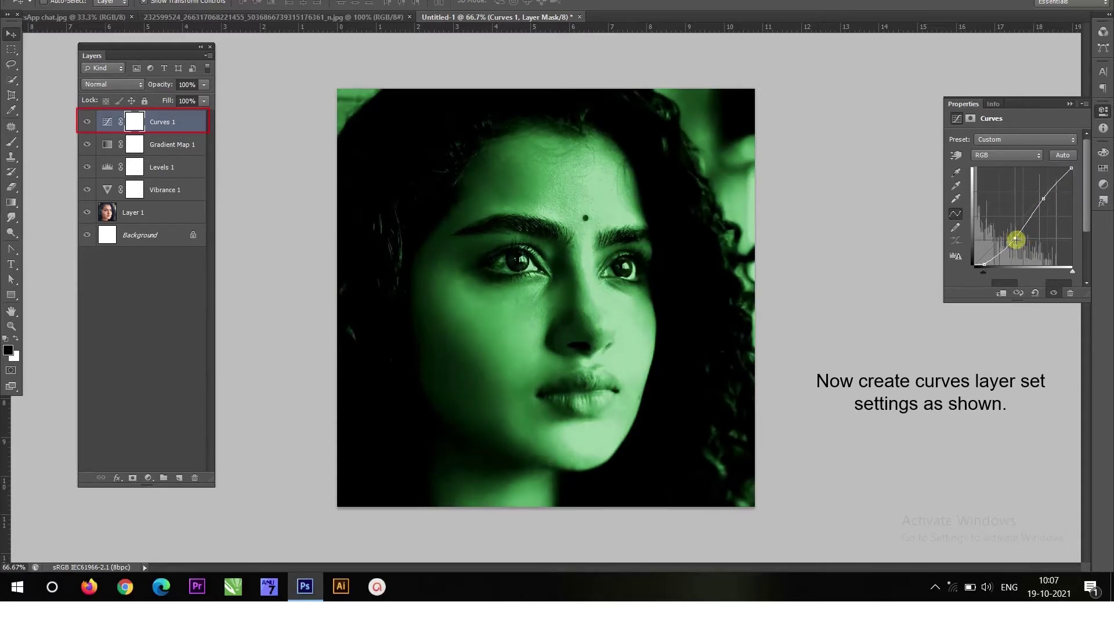
pyautogui.moveTo(1043, 199); pyautogui.dragTo(1044, 196)
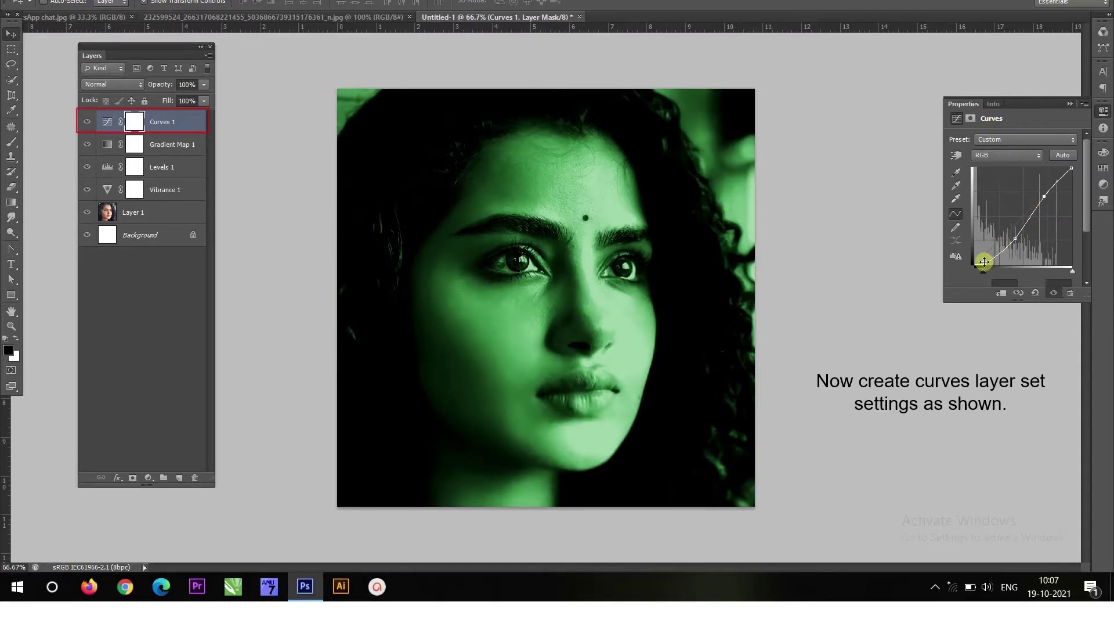
pyautogui.click(1007, 154)
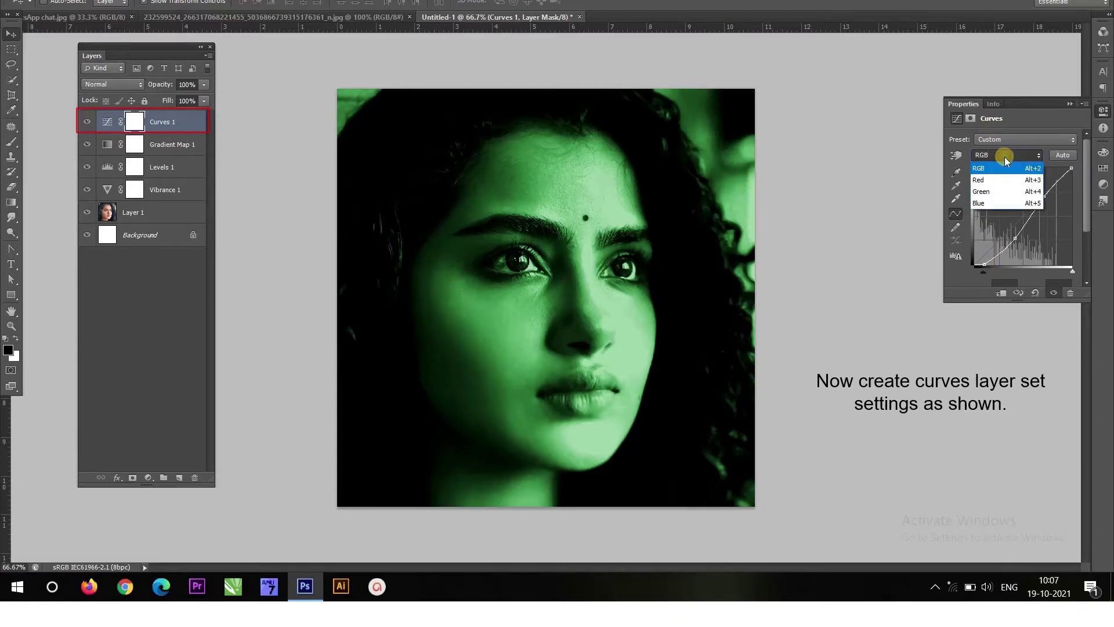
# Step: Pull the Green channel curve down and add a low control point
pyautogui.click(1007, 183)
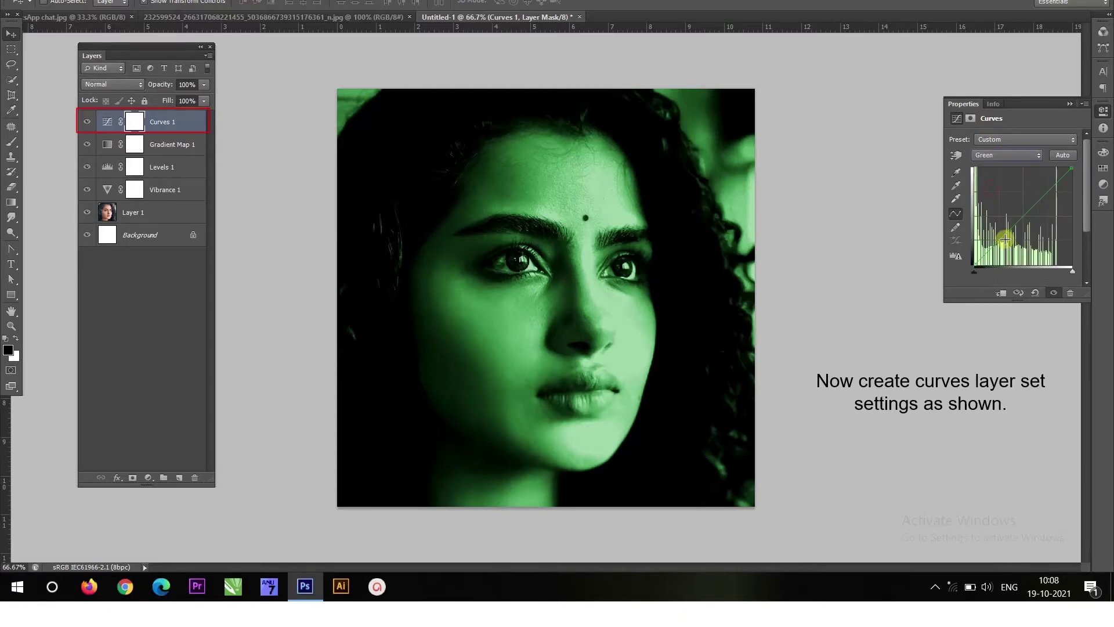
pyautogui.moveTo(1002, 238); pyautogui.dragTo(1001, 242)
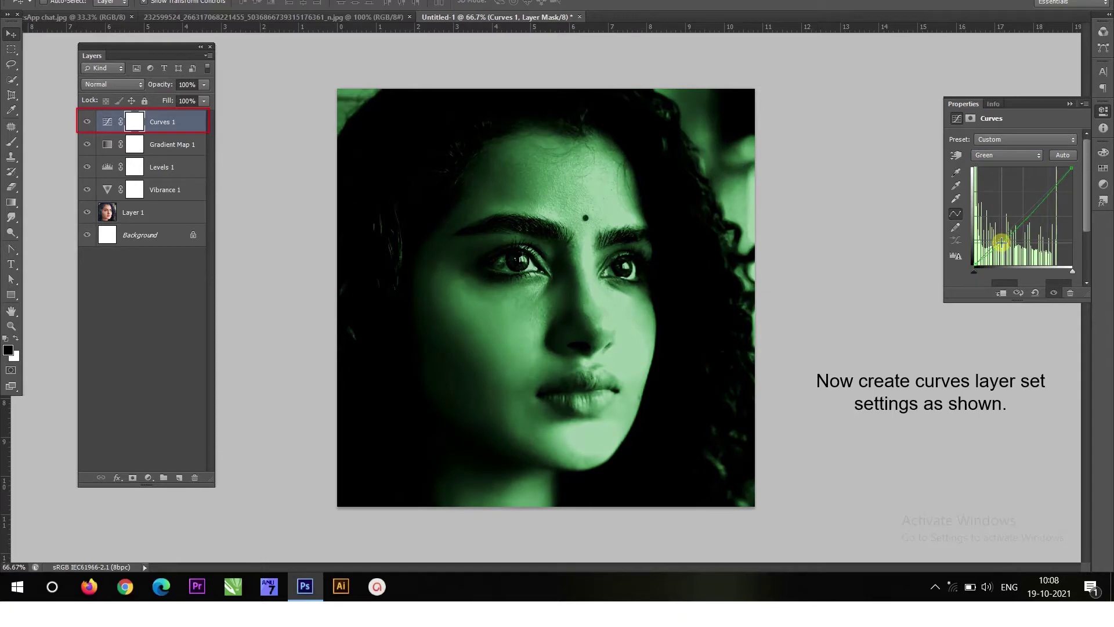
pyautogui.moveTo(1001, 242)
pyautogui.mouseDown()
pyautogui.moveTo(994, 253)
pyautogui.moveTo(1036, 205)
pyautogui.mouseUp()
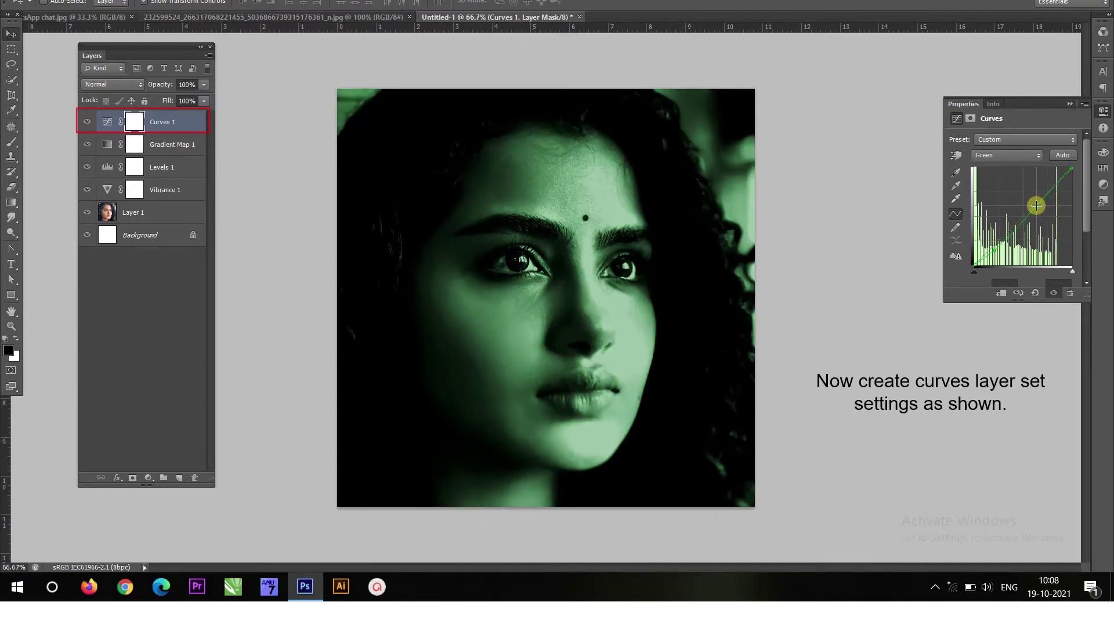
pyautogui.click(997, 249)
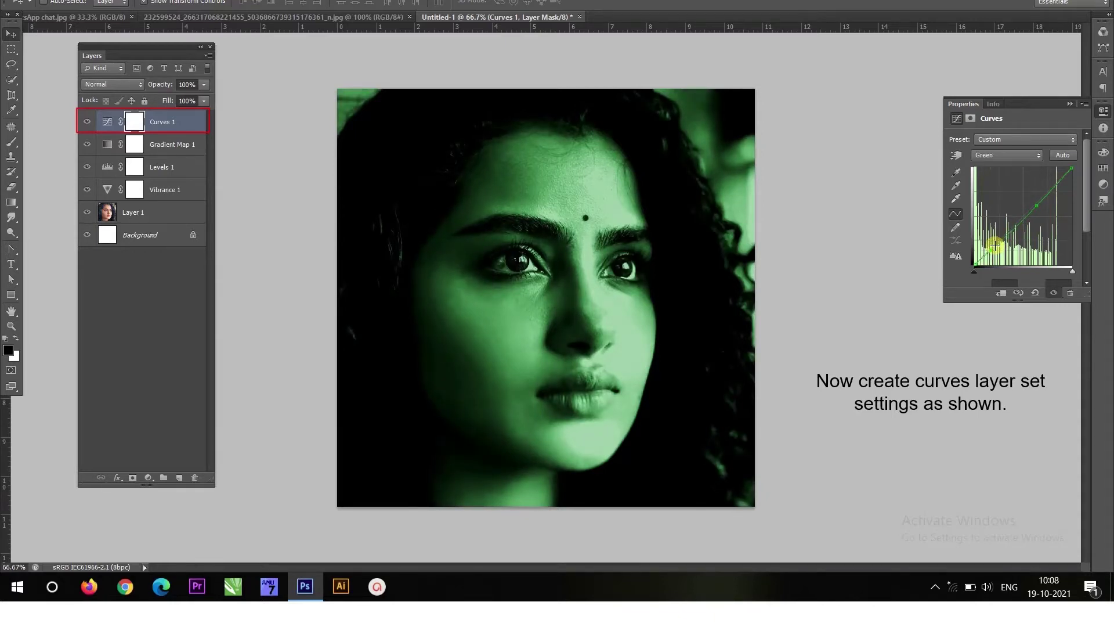
# Step: Reshape the Blue channel curve with two control points to tune the tint
pyautogui.click(1021, 156)
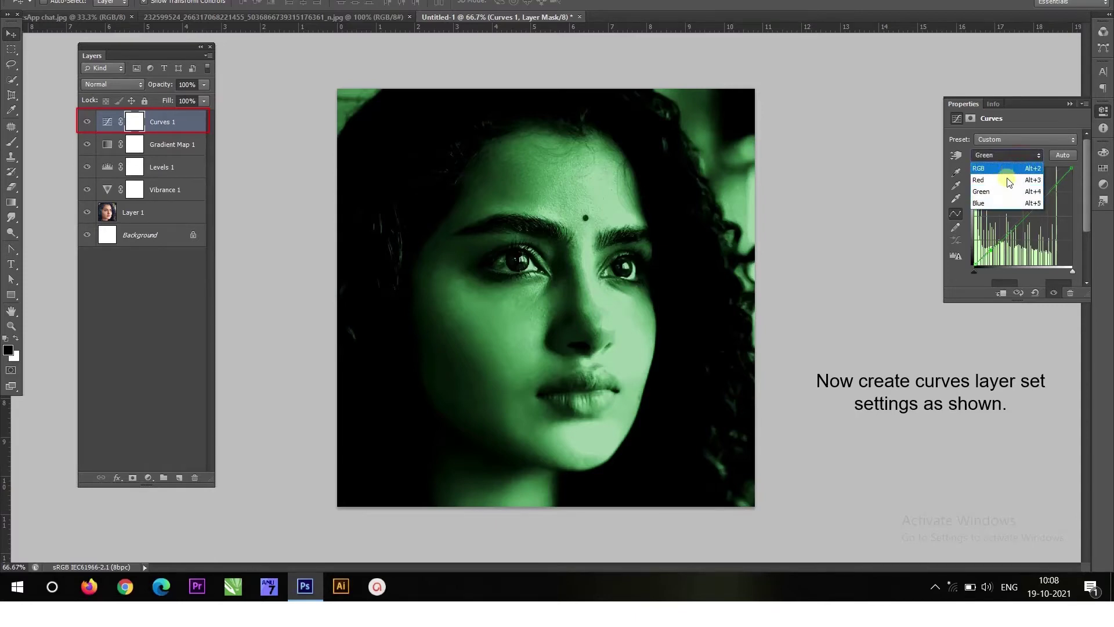
pyautogui.click(985, 202)
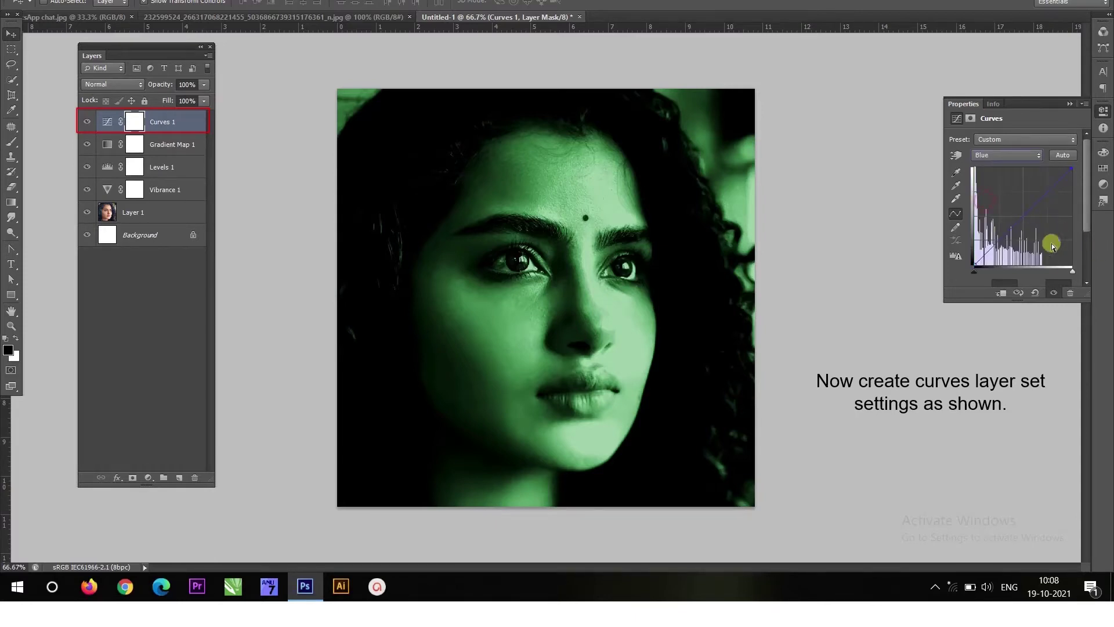
pyautogui.moveTo(1012, 230); pyautogui.dragTo(1000, 236)
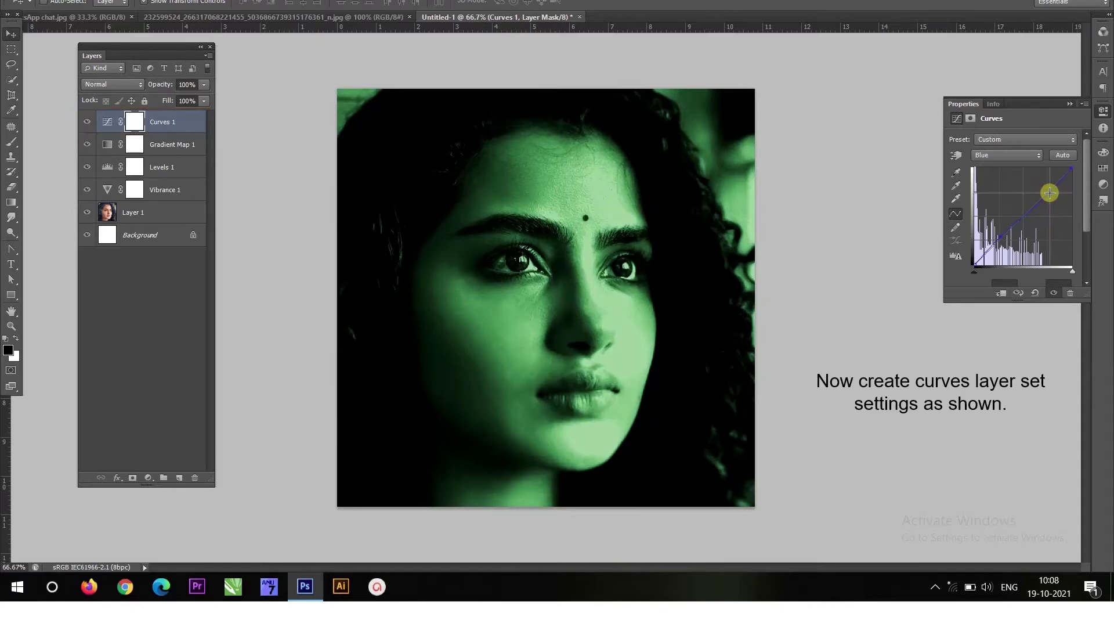
pyautogui.moveTo(1049, 193); pyautogui.dragTo(1041, 186)
pyautogui.moveTo(1036, 186); pyautogui.dragTo(1048, 194)
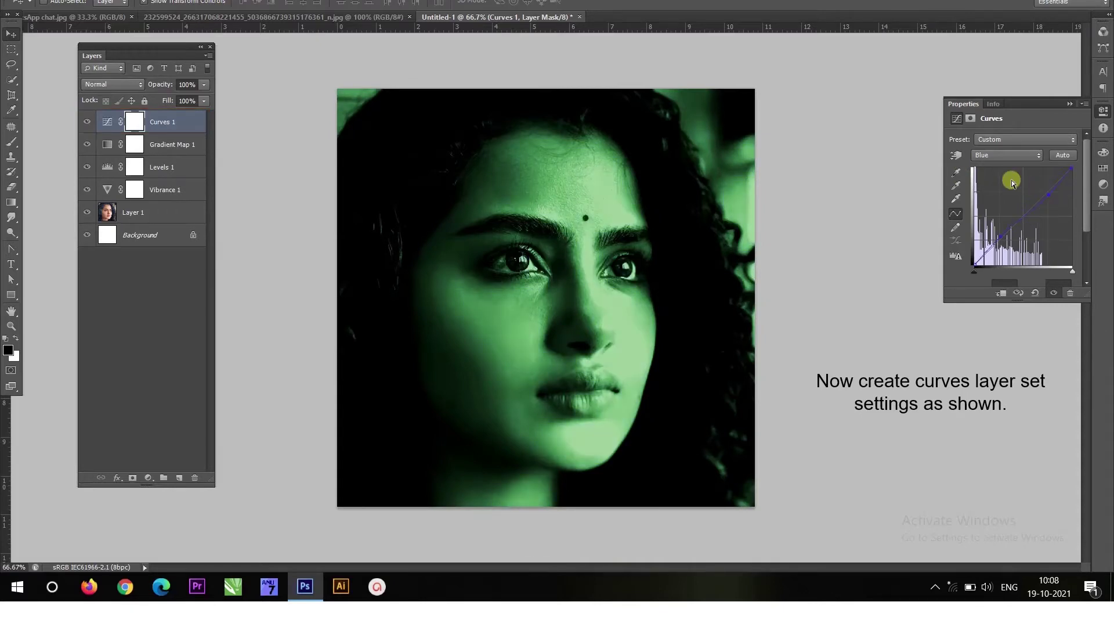
# Step: Scrub the Gradient Map 1 layer's opacity down to 71%
pyautogui.click(178, 147)
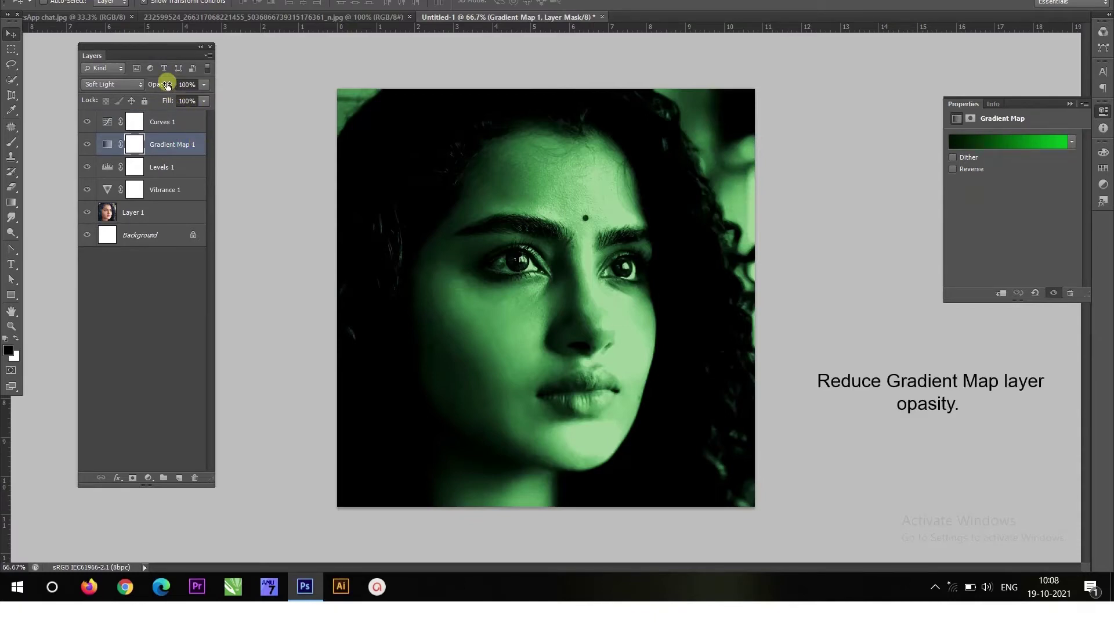
pyautogui.moveTo(166, 87); pyautogui.dragTo(151, 87)
pyautogui.moveTo(151, 87); pyautogui.dragTo(155, 87)
pyautogui.moveTo(156, 87); pyautogui.dragTo(149, 86)
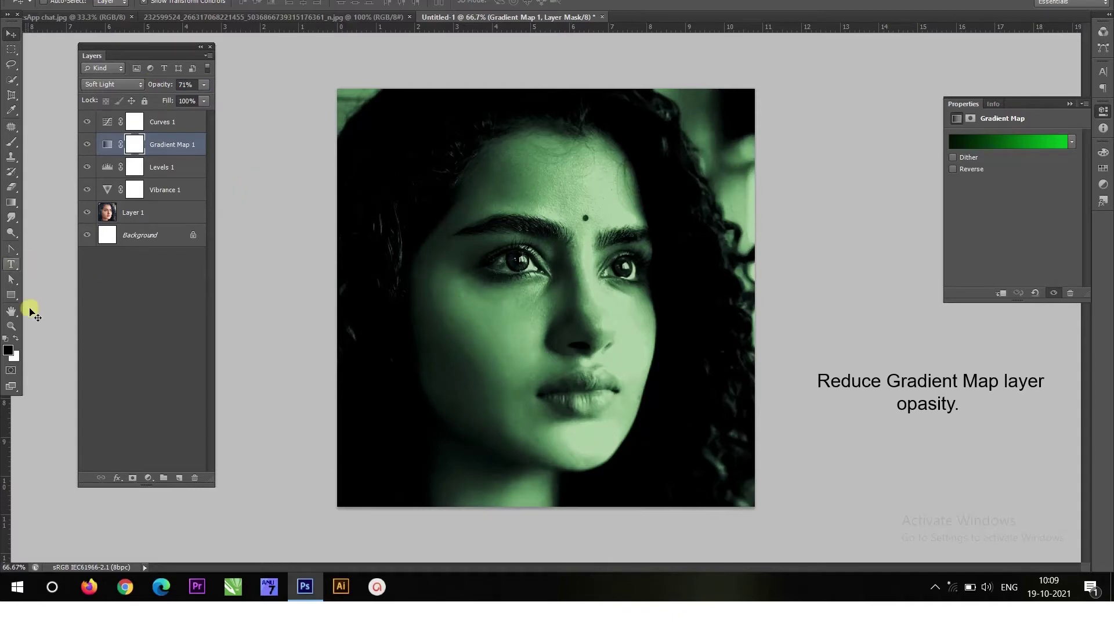
pyautogui.click(164, 122)
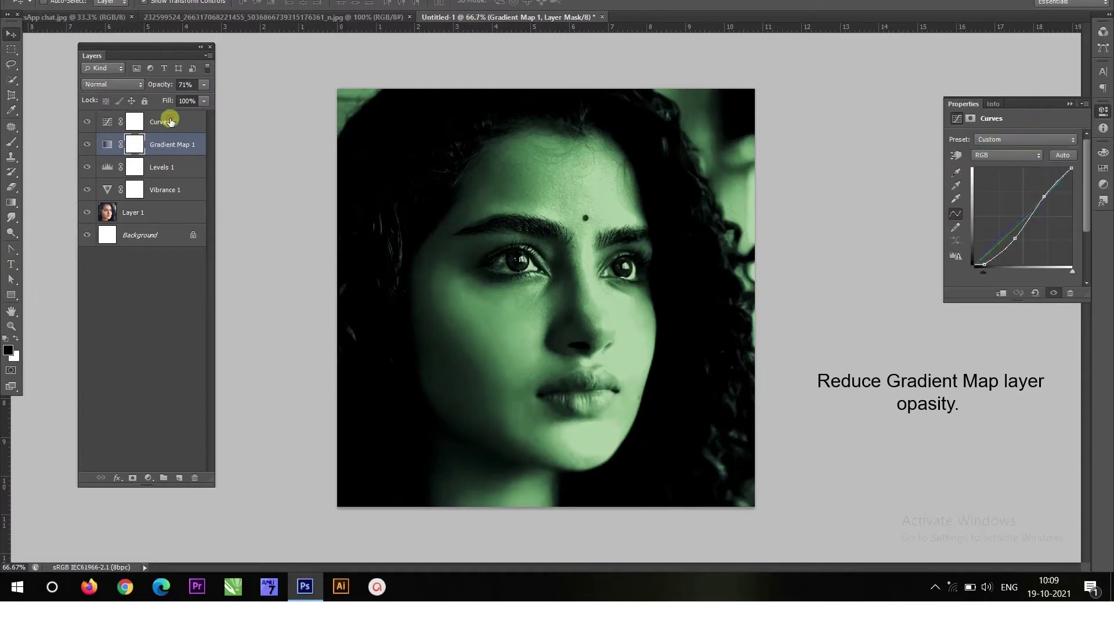
# Step: Group the four adjustment layers into Group 1, add a layer mask, and zoom into the eyes
pyautogui.keyDown('shift'); pyautogui.click(164, 192); pyautogui.keyUp('shift')
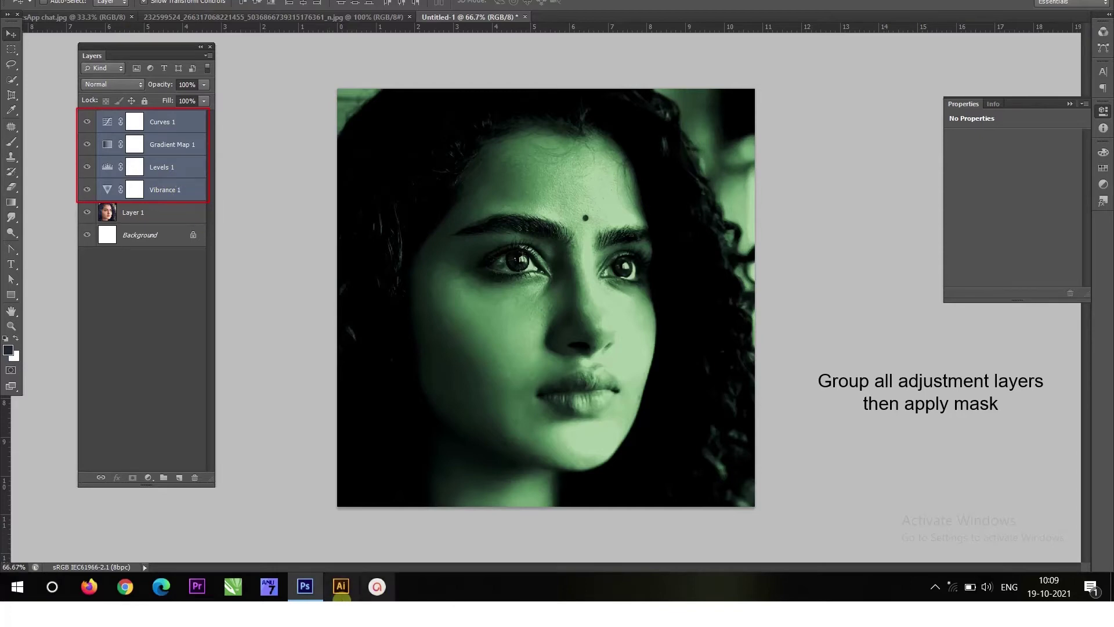
pyautogui.hotkey('ctrl', 'g')
pyautogui.click(132, 477)
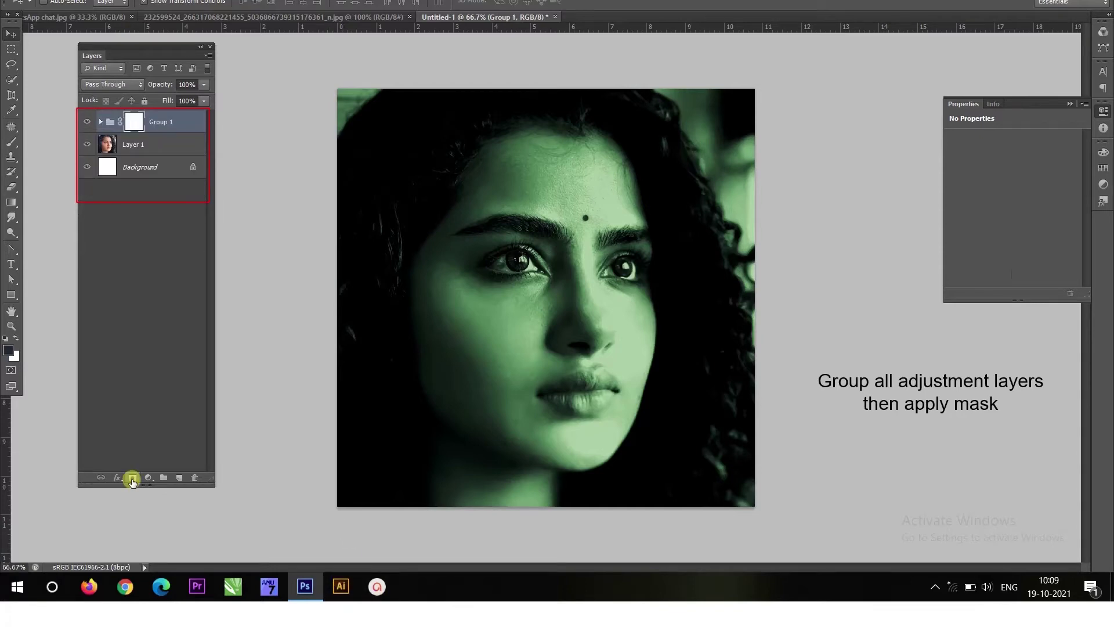
pyautogui.press('z')
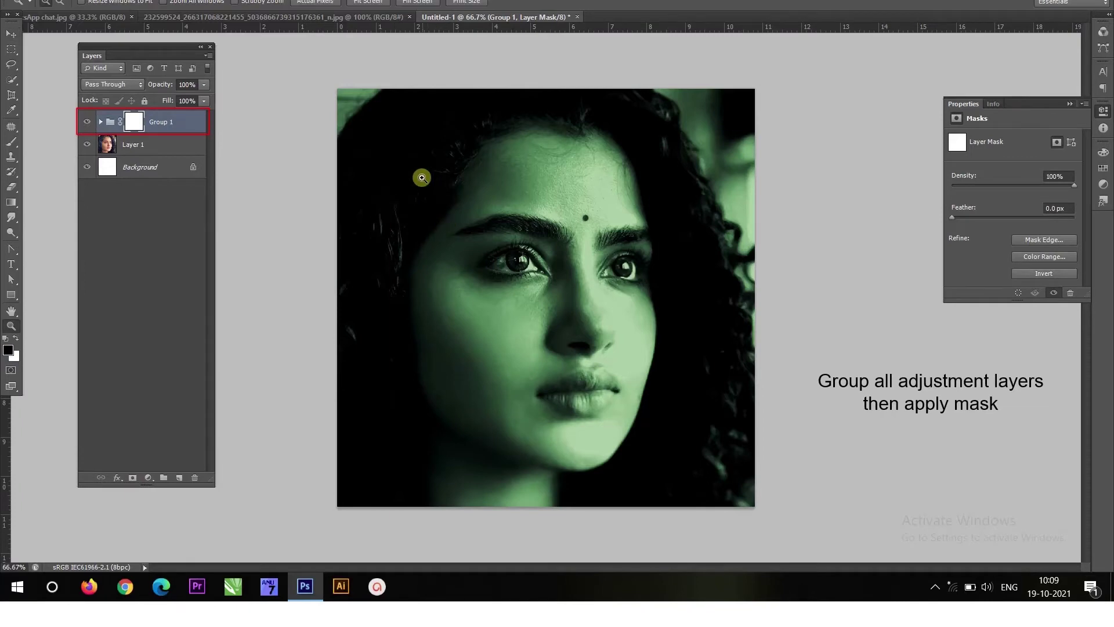
pyautogui.moveTo(422, 178); pyautogui.dragTo(697, 315)
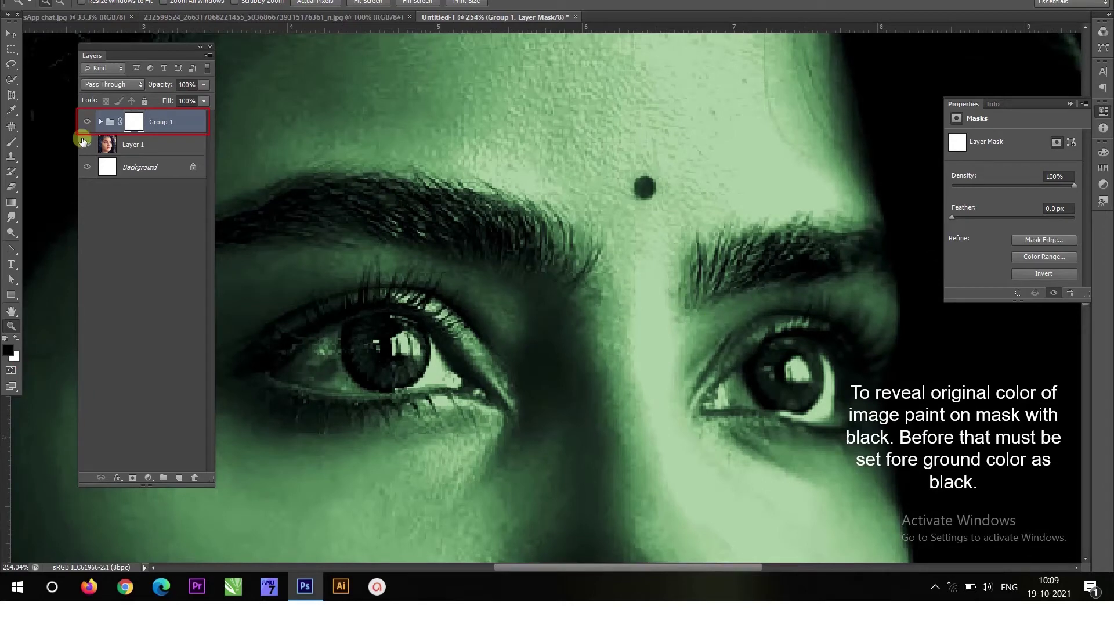
# Step: Set up the Brush tool at size 70 with reduced opacity on Group 1's mask
pyautogui.click(11, 142)
pyautogui.press('[')
pyautogui.press('[')
pyautogui.press('[')
pyautogui.click(253, 2)
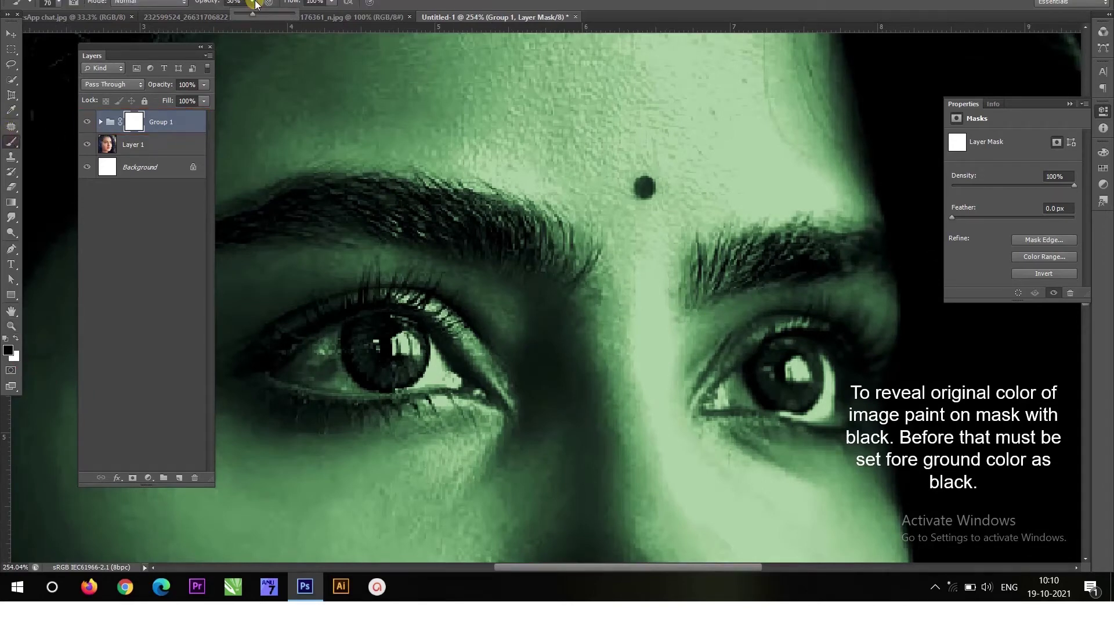
pyautogui.press('Return')
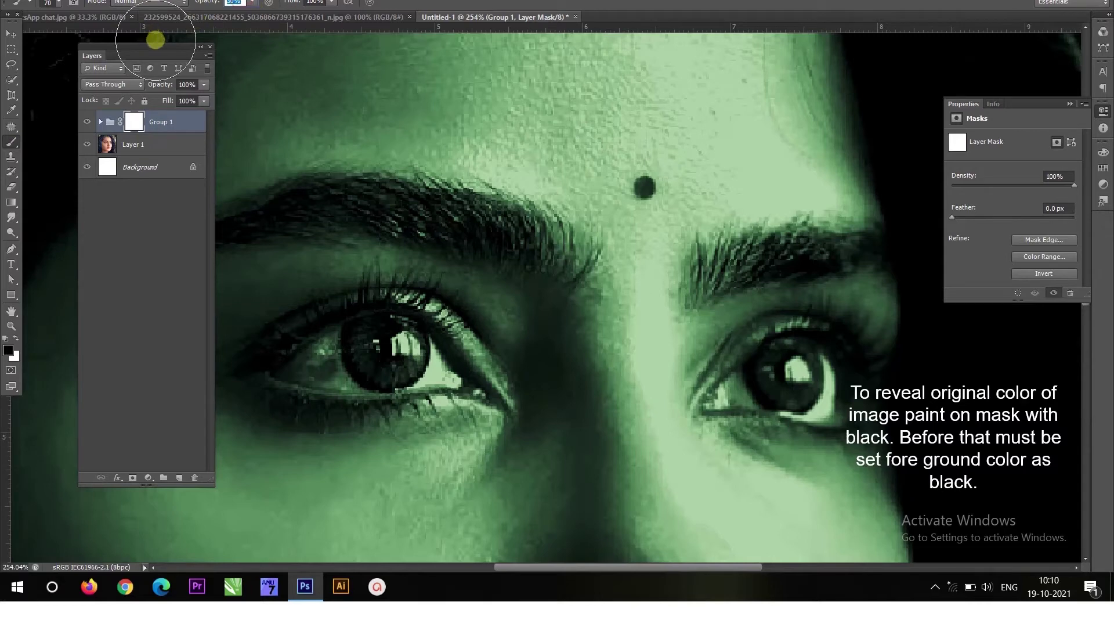
pyautogui.write('0')
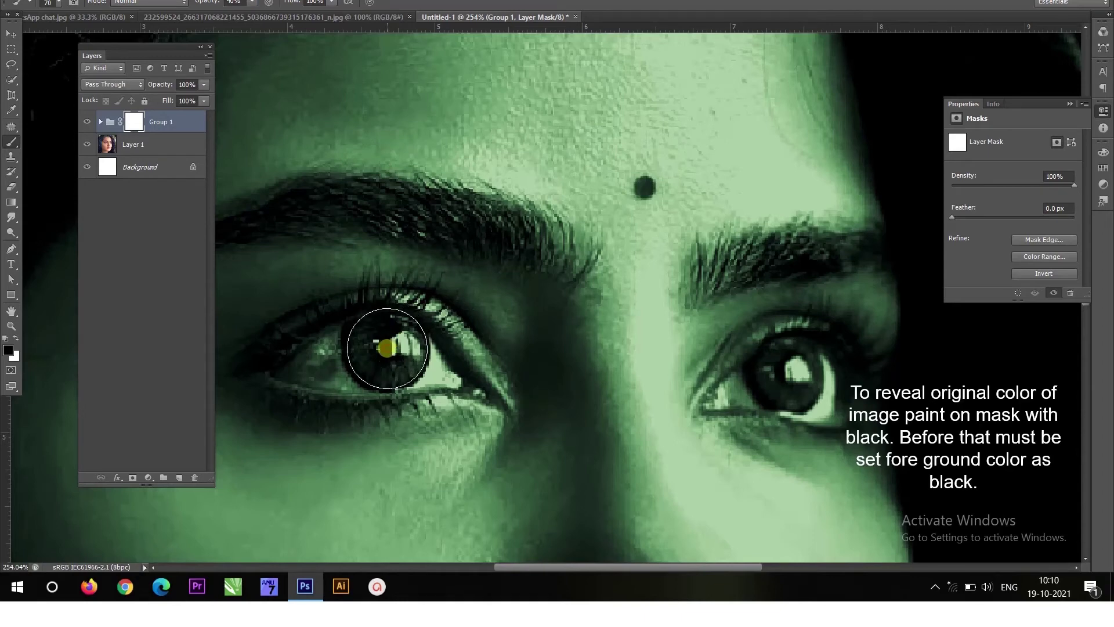
# Step: Paint black over the iris repeatedly to reveal its original brown colour
pyautogui.click(386, 348)
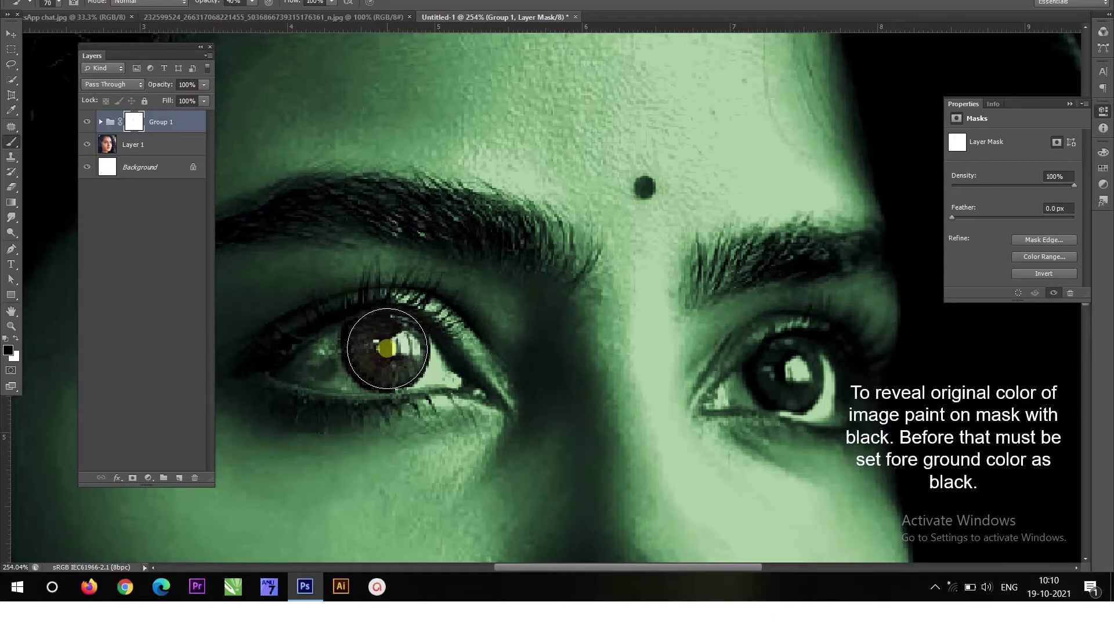
pyautogui.click(387, 348)
pyautogui.click(386, 348)
pyautogui.moveTo(386, 348); pyautogui.dragTo(385, 350)
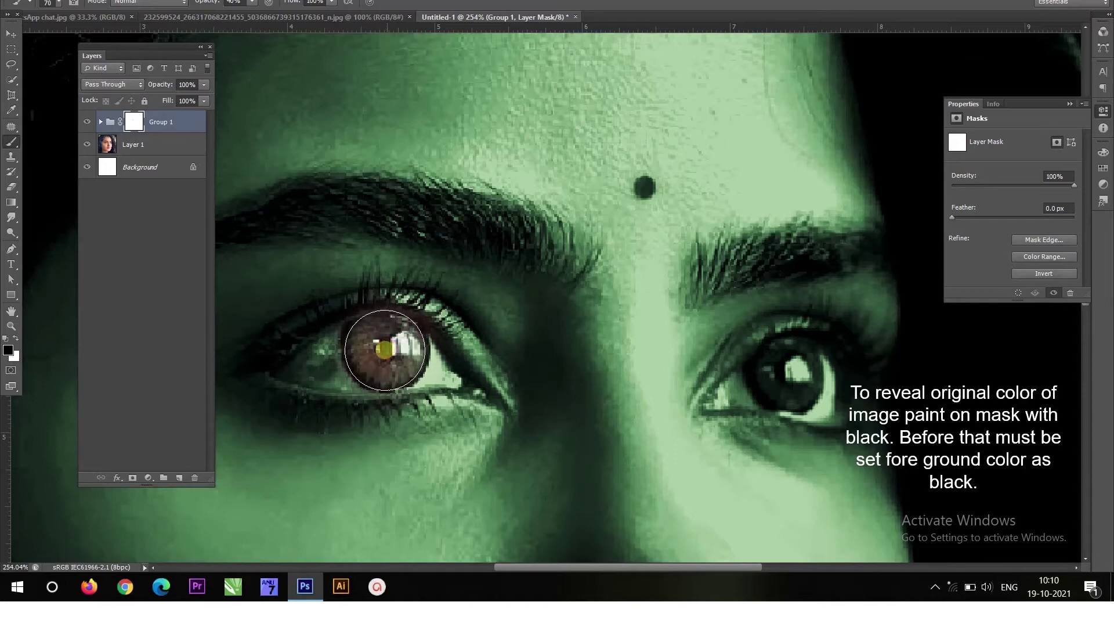
pyautogui.moveTo(385, 350)
pyautogui.mouseDown()
pyautogui.moveTo(383, 340)
pyautogui.moveTo(411, 343)
pyautogui.mouseUp()
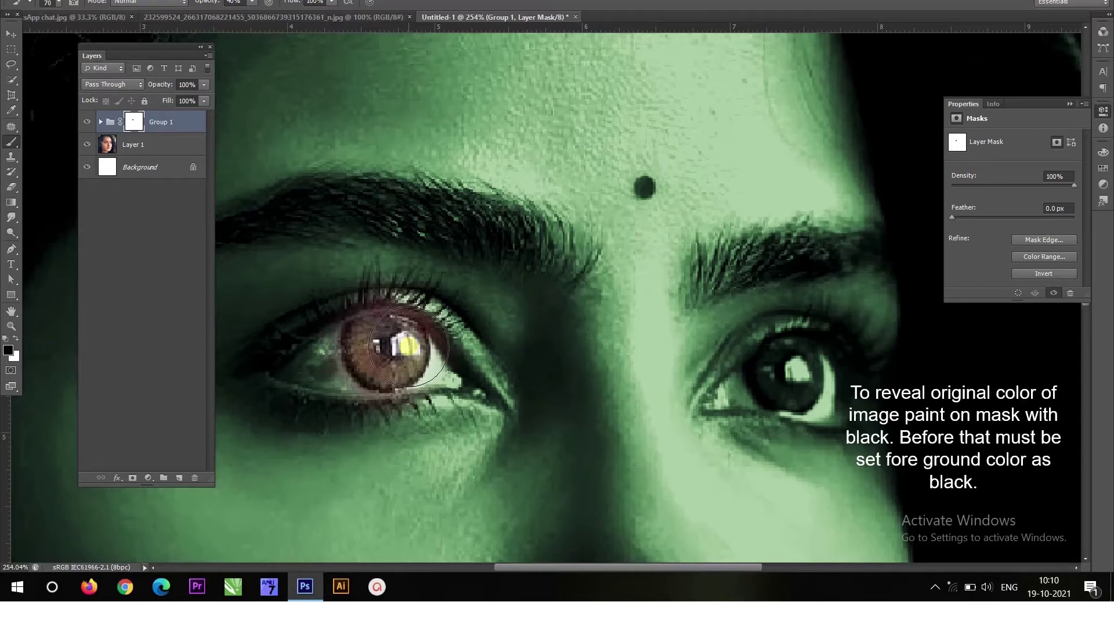
# Step: With a smaller 50% brush, reveal both eyes' colour, then fit the portrait in view
pyautogui.press('[')
pyautogui.press('[')
pyautogui.press('[')
pyautogui.press('5')
pyautogui.moveTo(302, 359); pyautogui.dragTo(365, 345)
pyautogui.moveTo(749, 372); pyautogui.dragTo(758, 398)
pyautogui.press('x')
pyautogui.press('[')
pyautogui.press('[')
pyautogui.press('0')
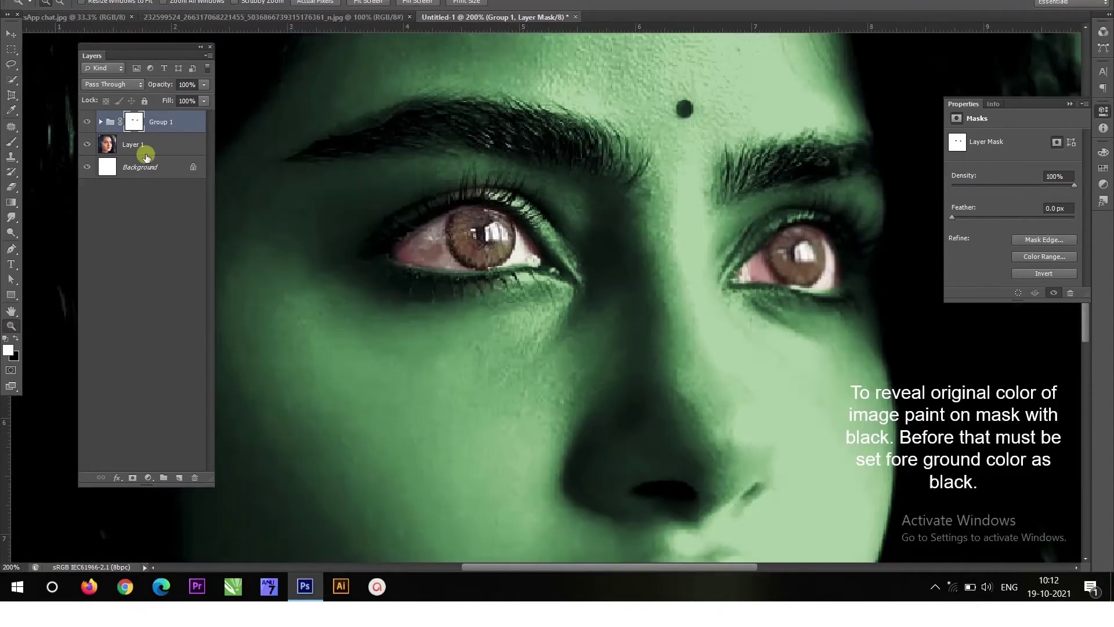
pyautogui.hotkey('ctrl', '0')
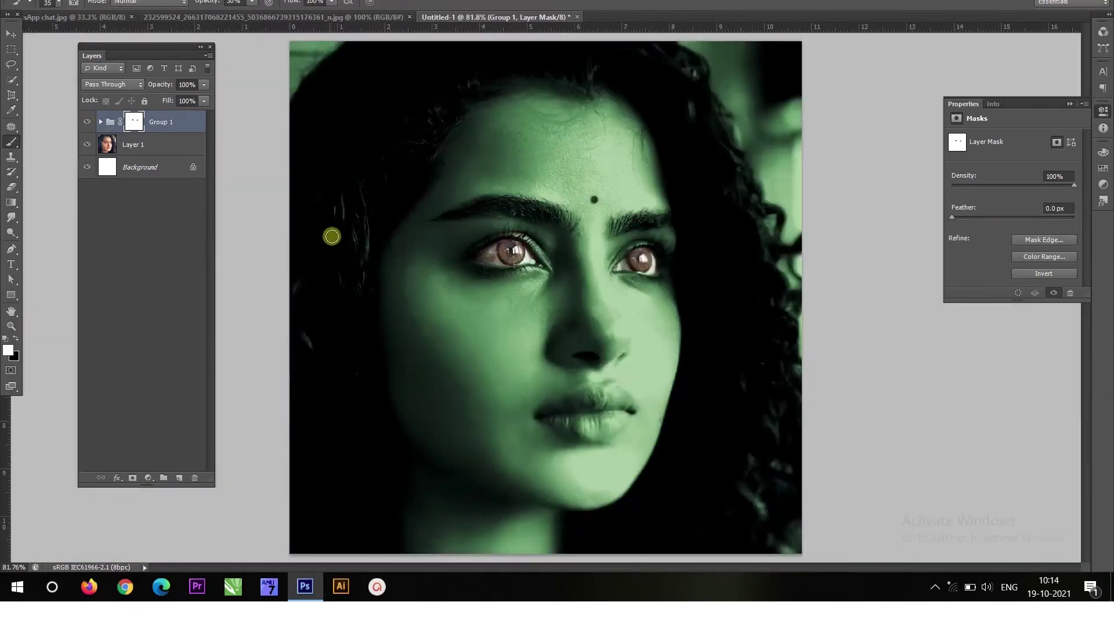
# Step: Drag WhatsApp chat.jpg into the Untitled-1 portrait as a new top layer using the Move tool
pyautogui.click(91, 19)
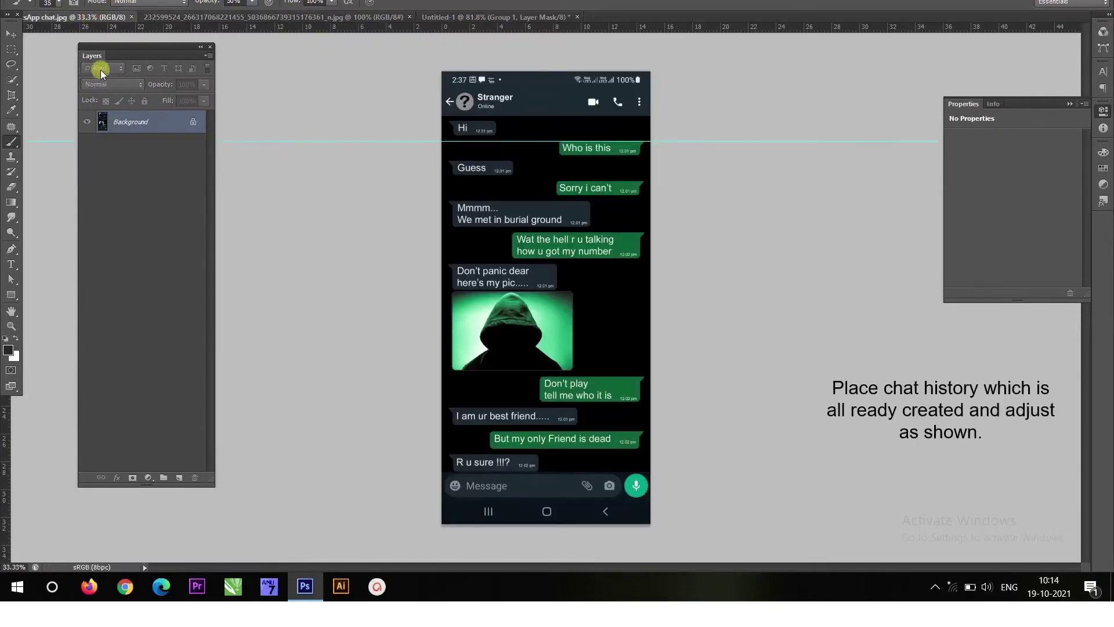
pyautogui.click(11, 35)
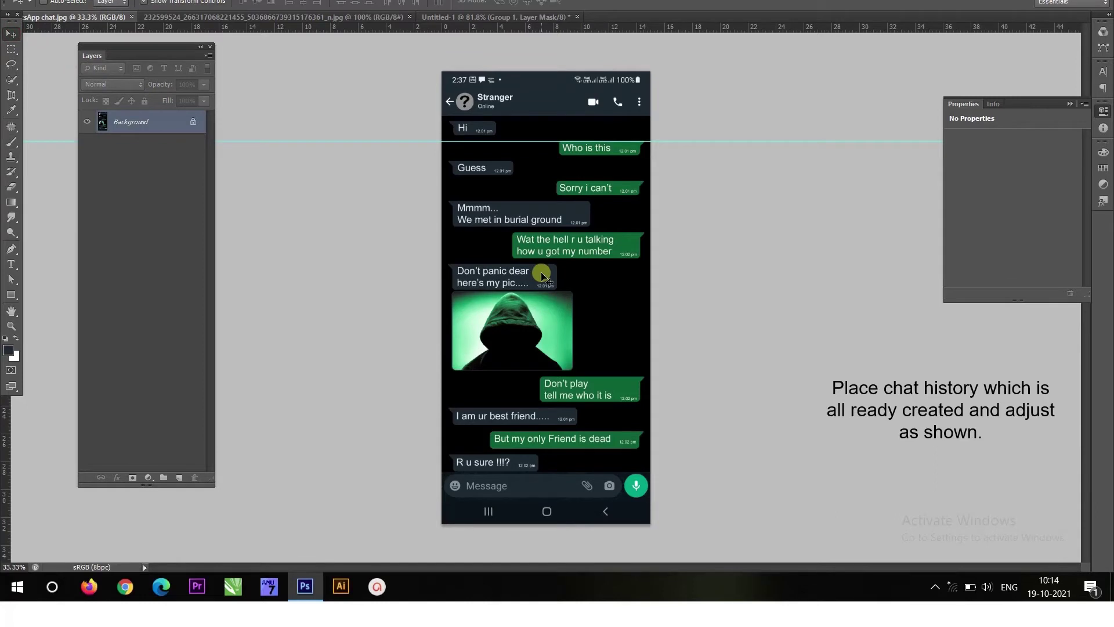
pyautogui.moveTo(543, 273)
pyautogui.mouseDown()
pyautogui.moveTo(549, 20)
pyautogui.moveTo(545, 51)
pyautogui.mouseUp()
pyautogui.moveTo(556, 209); pyautogui.dragTo(628, 188)
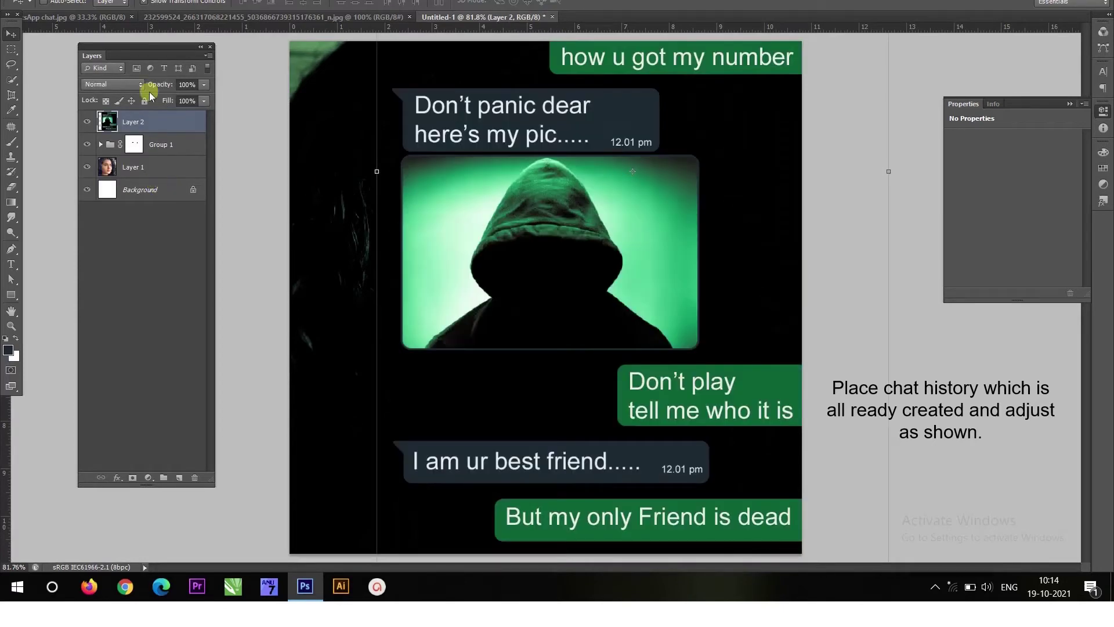
# Step: Convert Layer 2 to a smart object and scale it down to 34%
pyautogui.rightClick(170, 128)
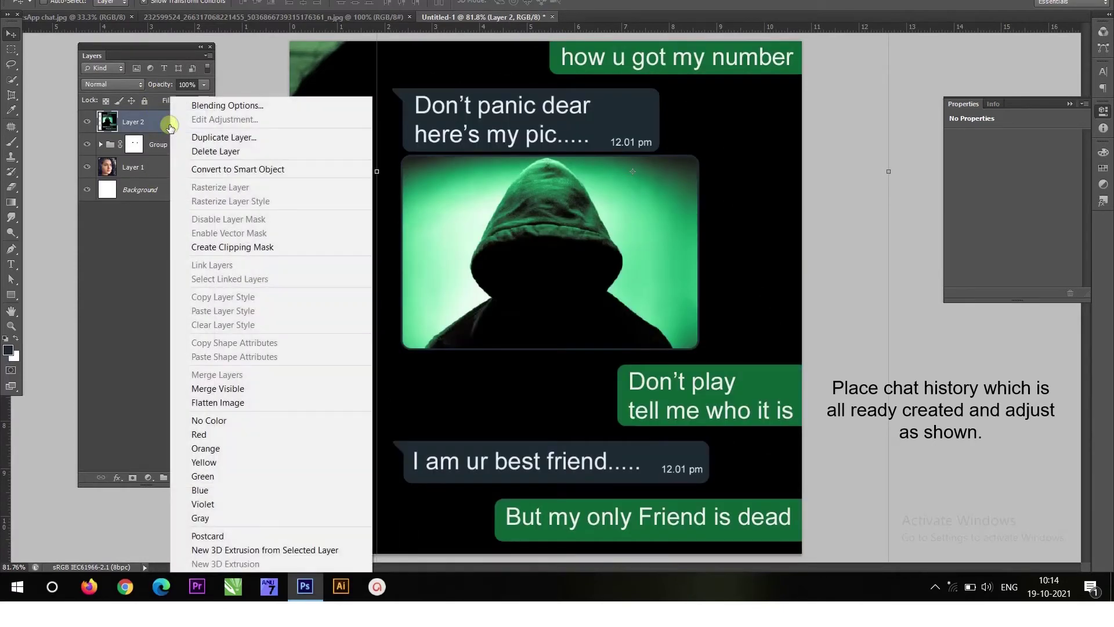
pyautogui.click(221, 169)
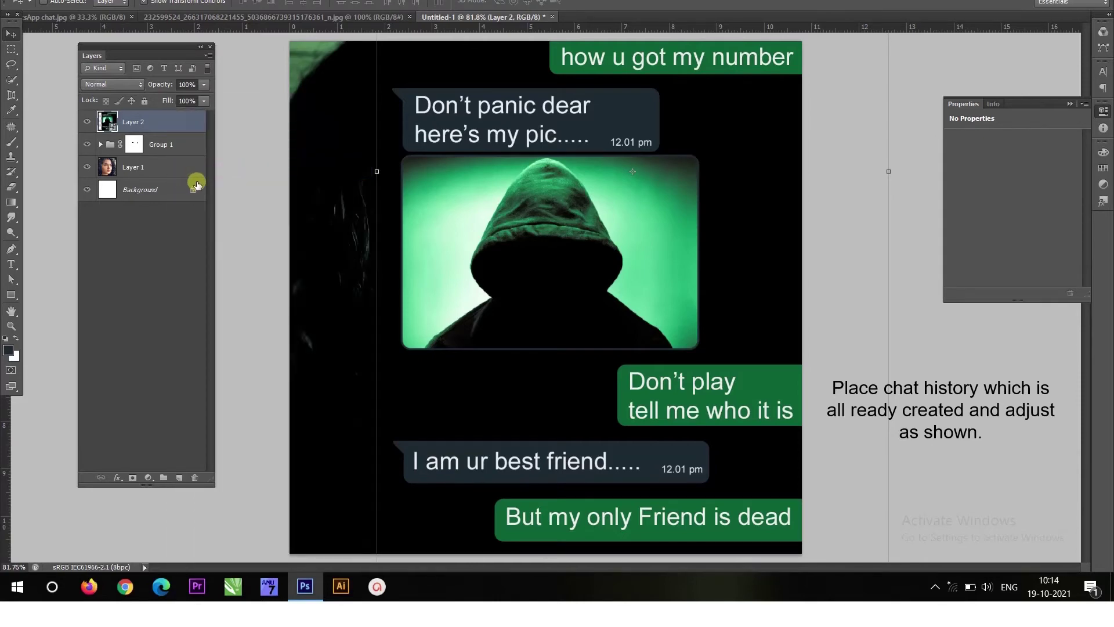
pyautogui.click(377, 173)
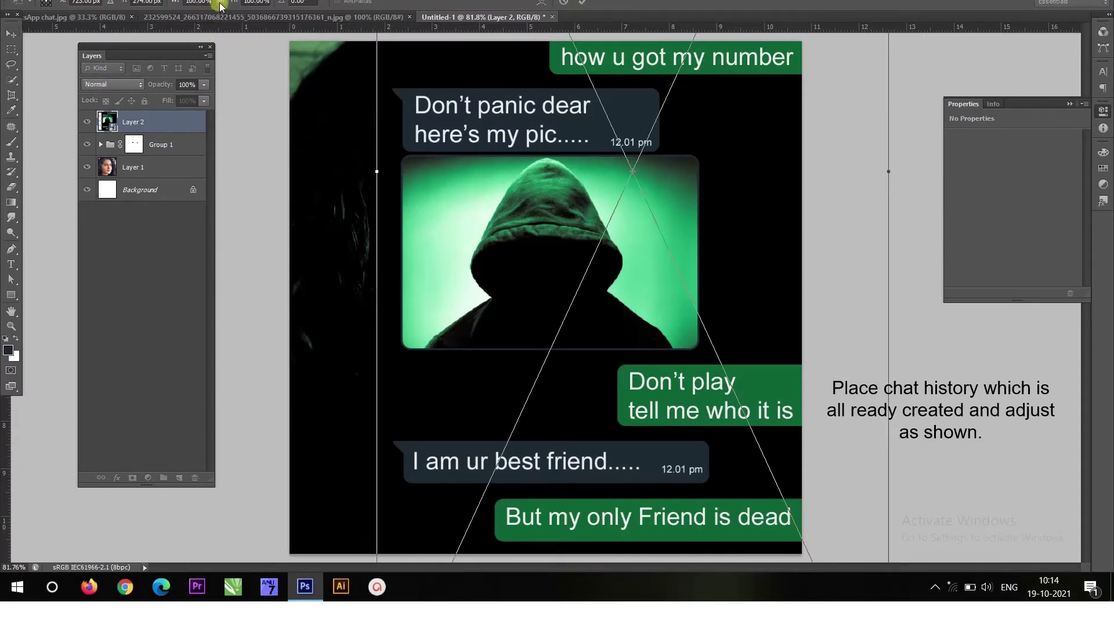
pyautogui.click(197, 2)
pyautogui.write('57')
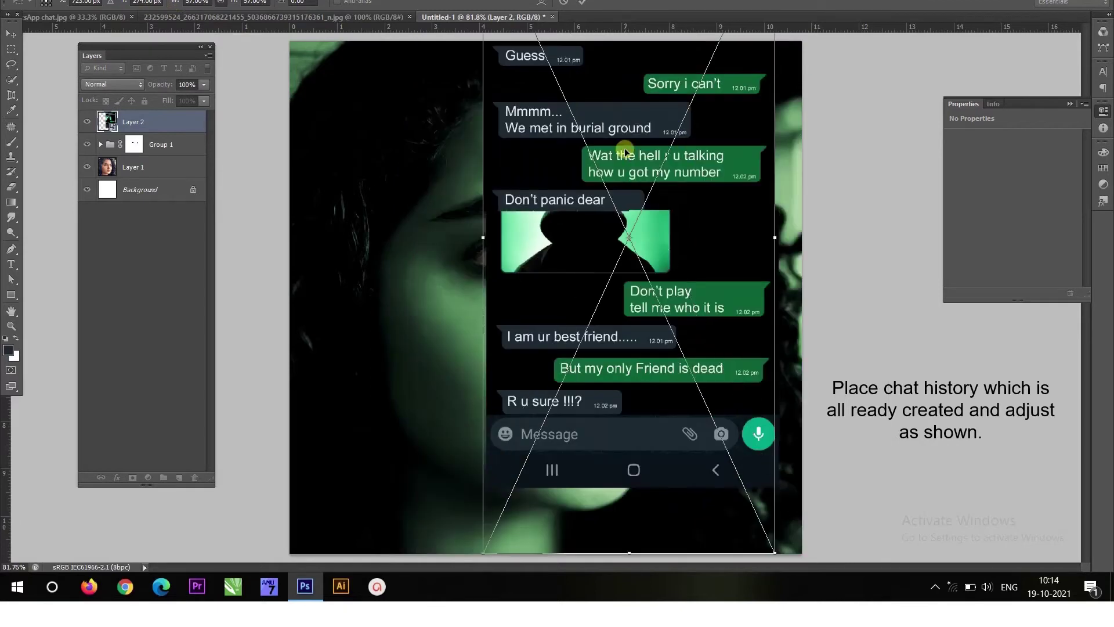
pyautogui.write('34')
pyautogui.press('Return')
# Step: Warp the chat layer into a tilted perspective over the right side of the face, then enlarge slightly
pyautogui.moveTo(694, 59); pyautogui.dragTo(714, 118)
pyautogui.moveTo(629, 96); pyautogui.dragTo(630, 93)
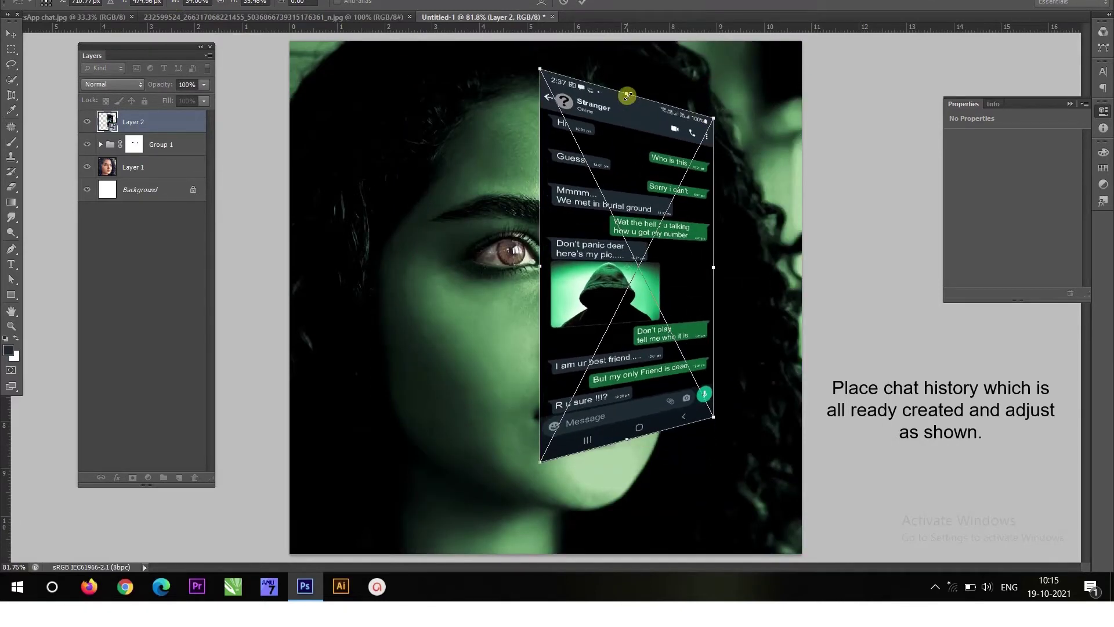
pyautogui.moveTo(713, 118); pyautogui.dragTo(713, 109)
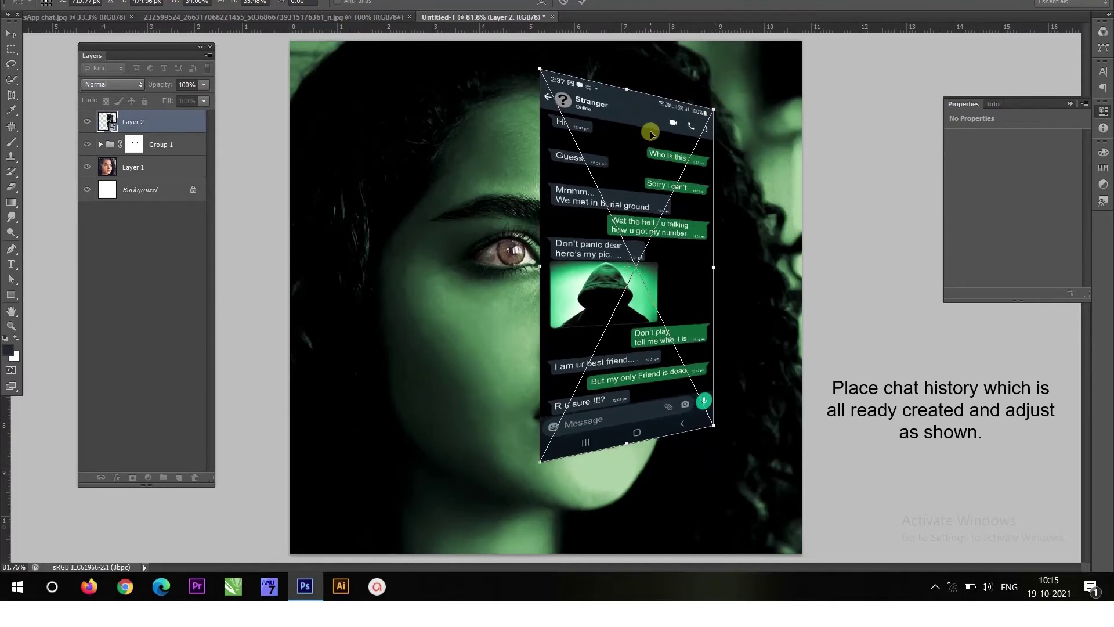
pyautogui.moveTo(655, 135); pyautogui.dragTo(709, 141)
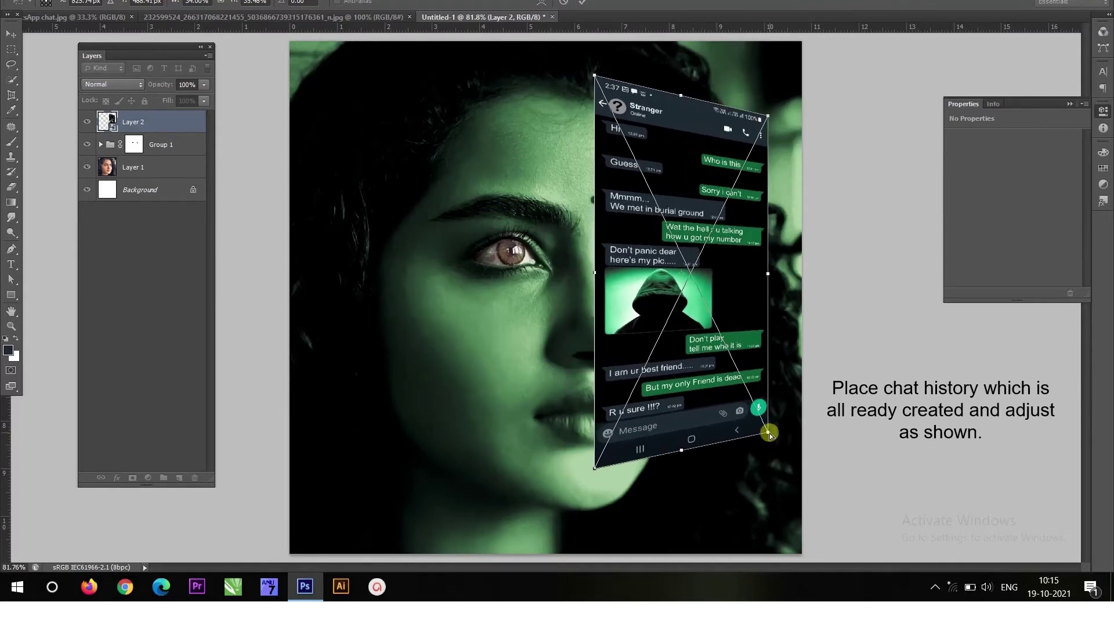
pyautogui.moveTo(769, 432); pyautogui.dragTo(770, 439)
pyautogui.press('Return')
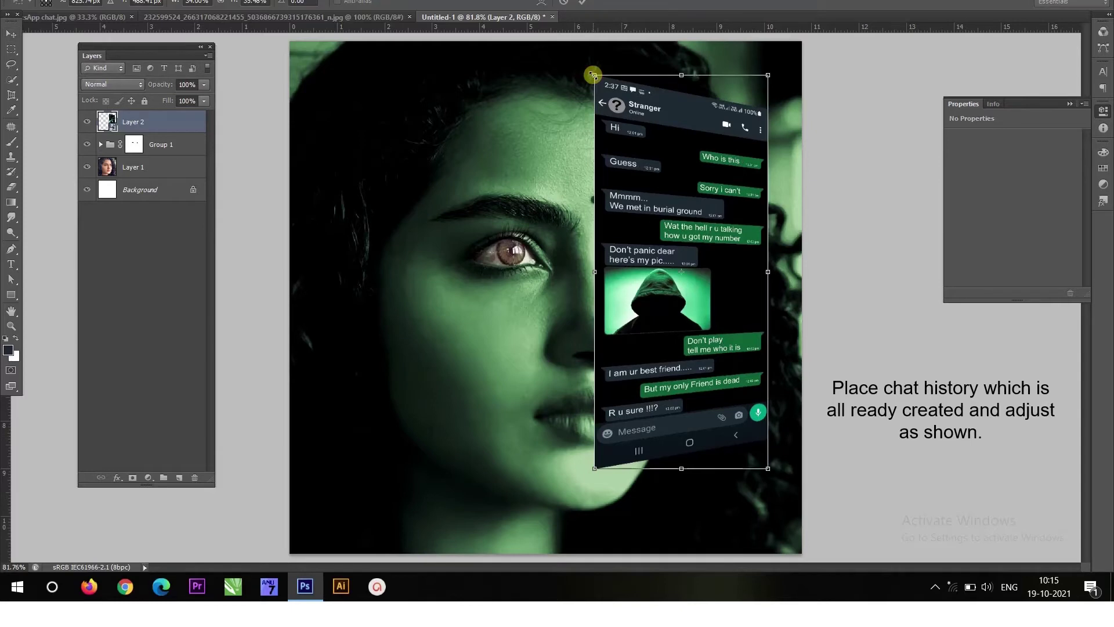
pyautogui.moveTo(235, 3); pyautogui.dragTo(251, 22)
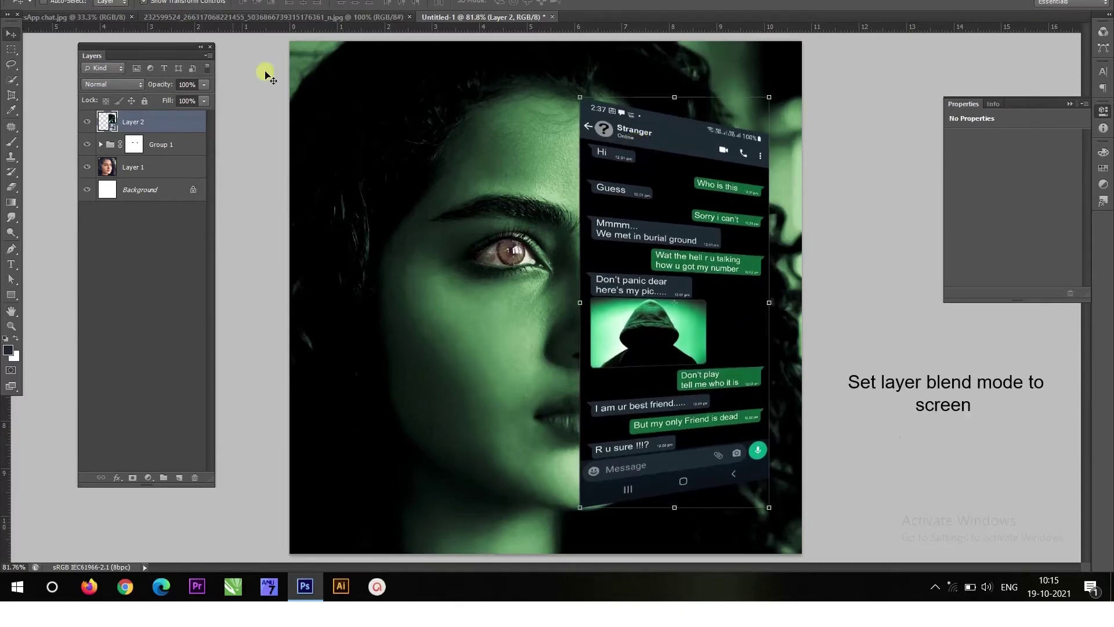
pyautogui.click(110, 84)
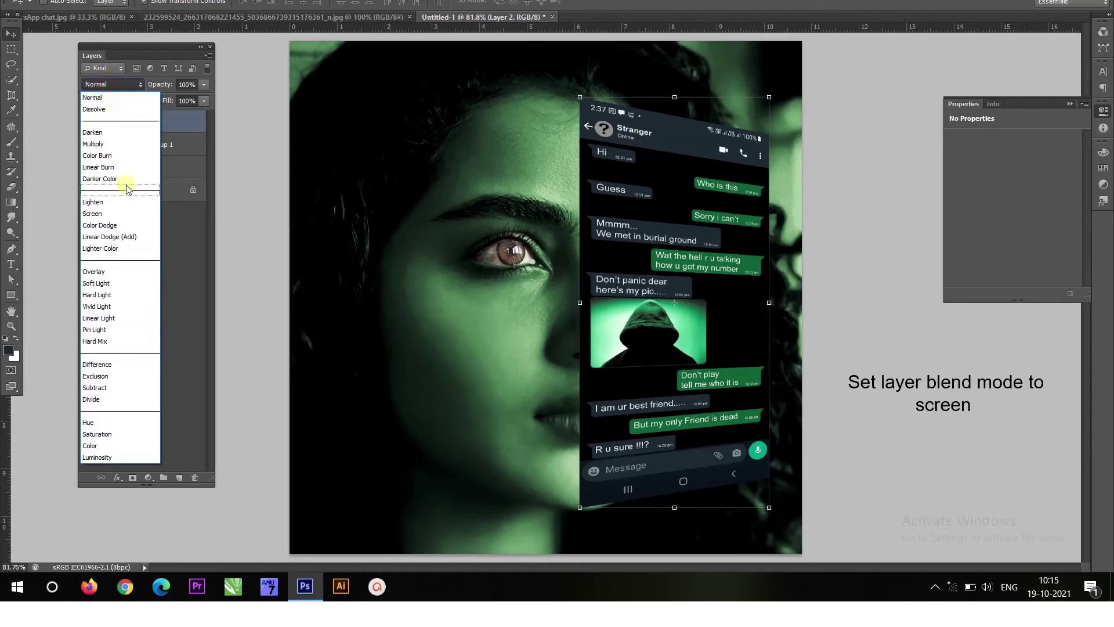
# Step: Set the chat layer to Screen blending, widen its right edge, and shift it left over the face
pyautogui.click(126, 213)
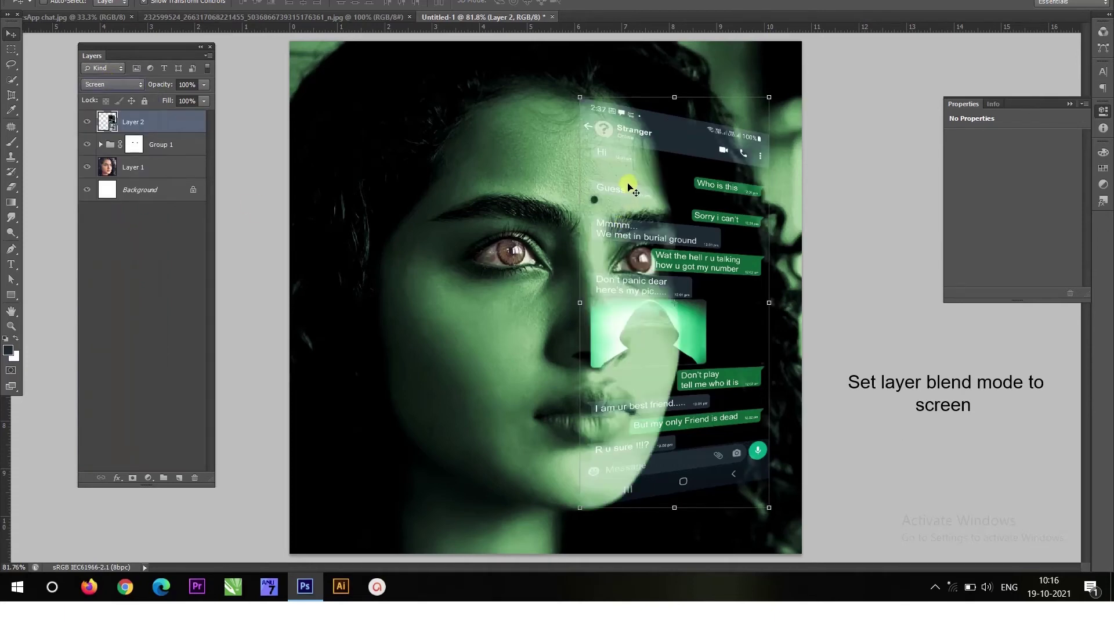
pyautogui.moveTo(630, 174); pyautogui.dragTo(618, 173)
pyautogui.hotkey('ctrl', 't')
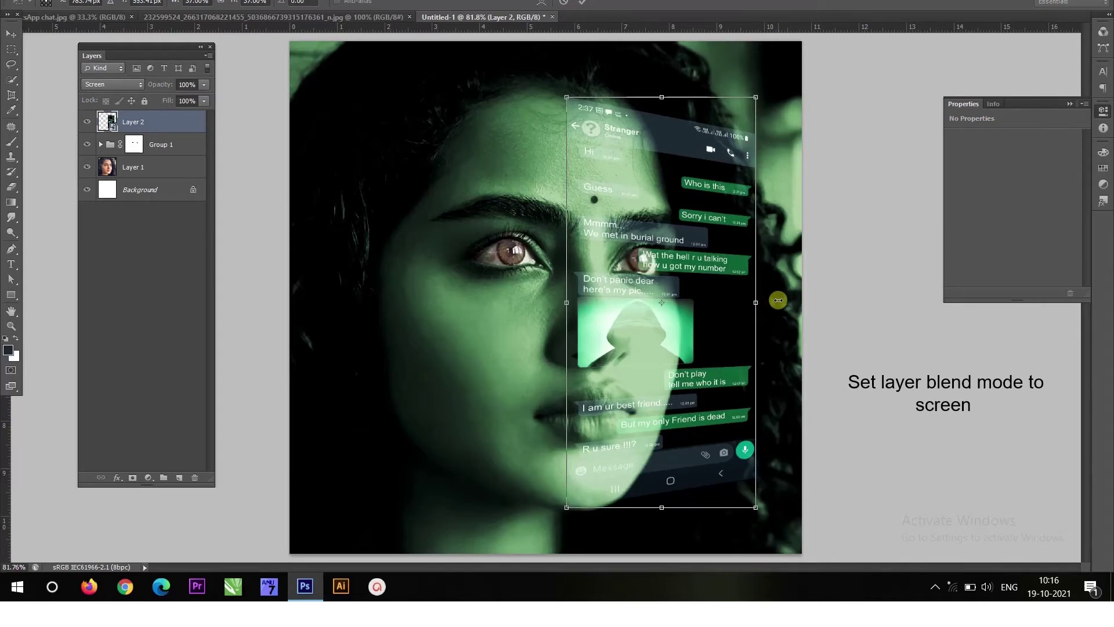
pyautogui.moveTo(755, 302); pyautogui.dragTo(778, 295)
pyautogui.press('Return')
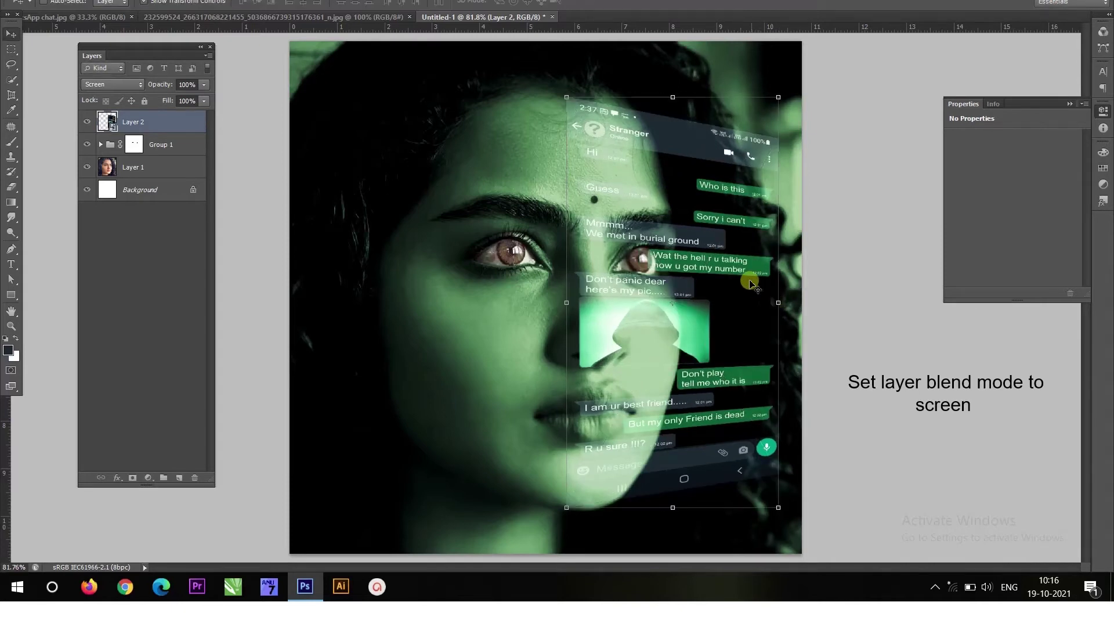
pyautogui.moveTo(723, 263); pyautogui.dragTo(713, 262)
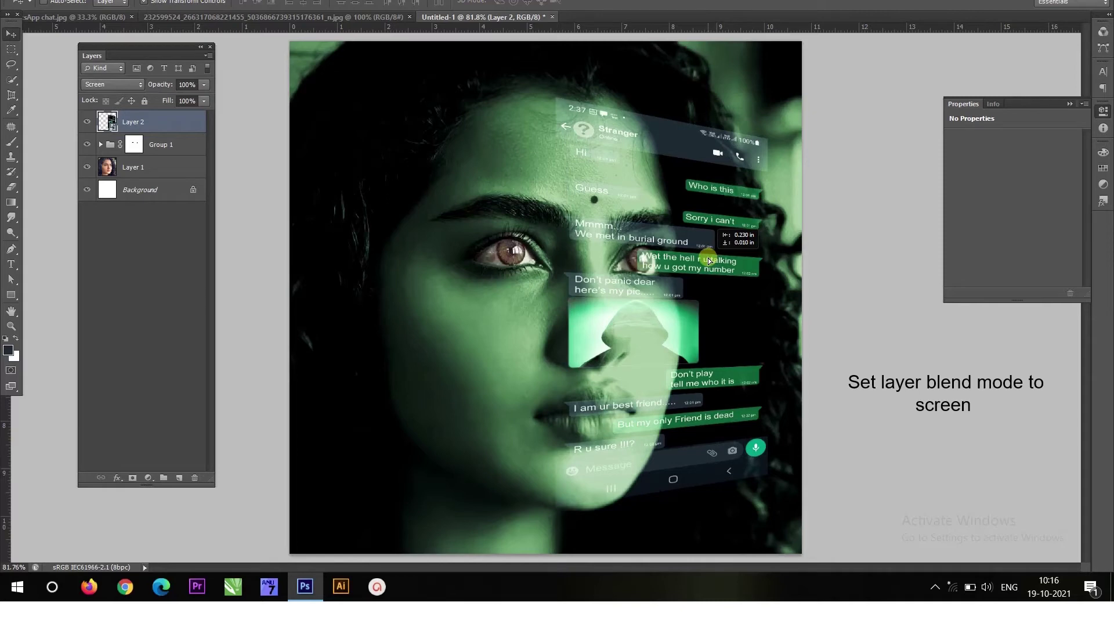
pyautogui.moveTo(708, 260); pyautogui.dragTo(682, 258)
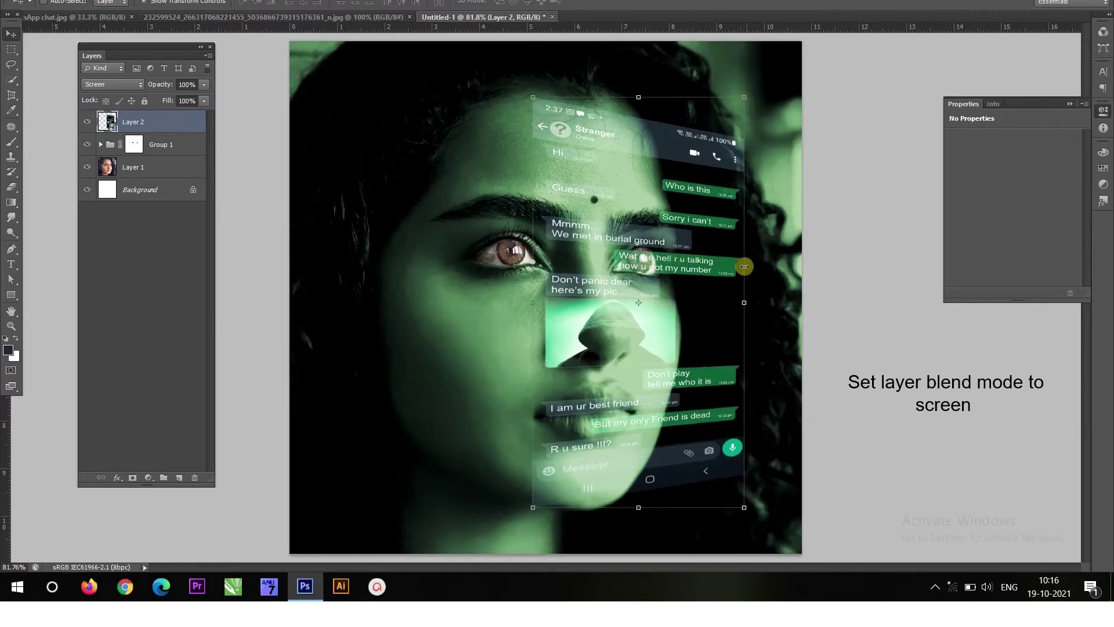
pyautogui.doubleClick(173, 129)
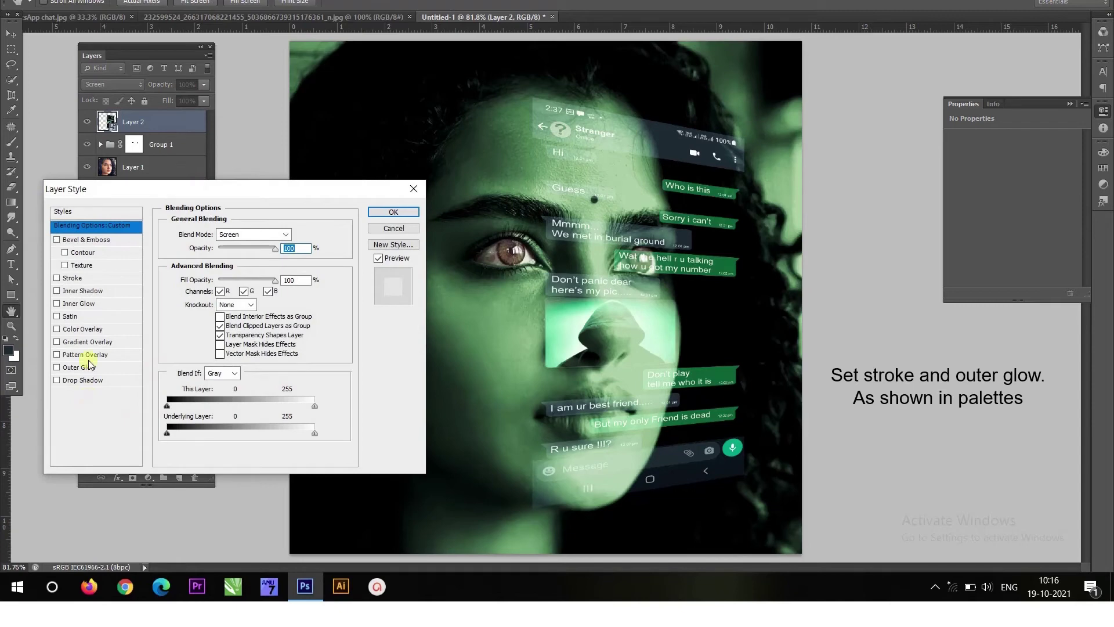
# Step: Add a bright green Stroke to the chat layer
pyautogui.click(72, 278)
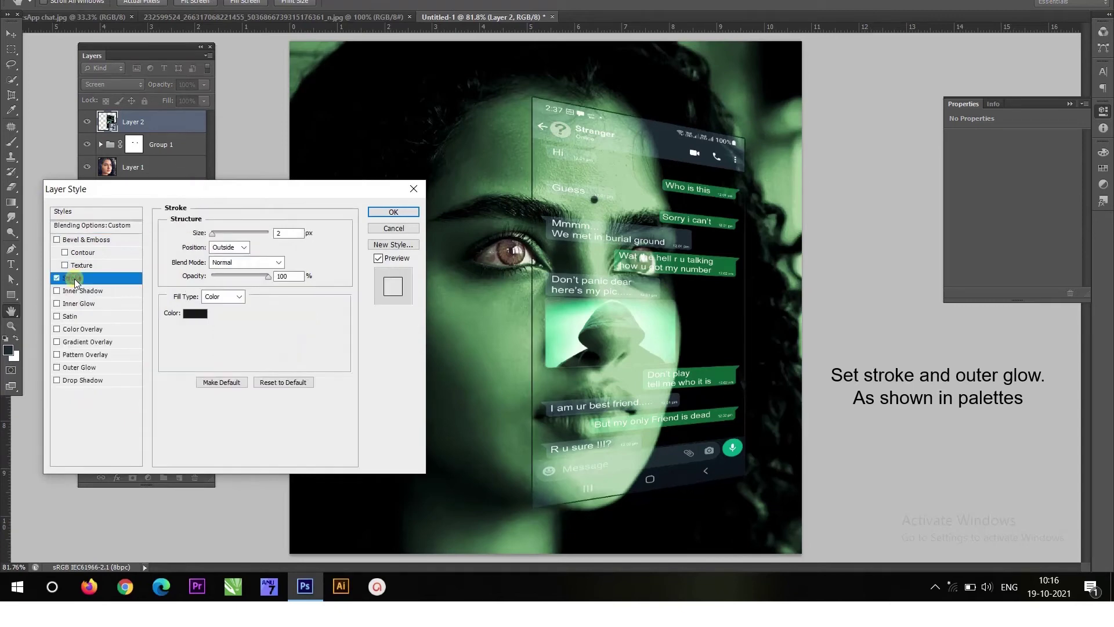
pyautogui.click(195, 313)
pyautogui.click(253, 281)
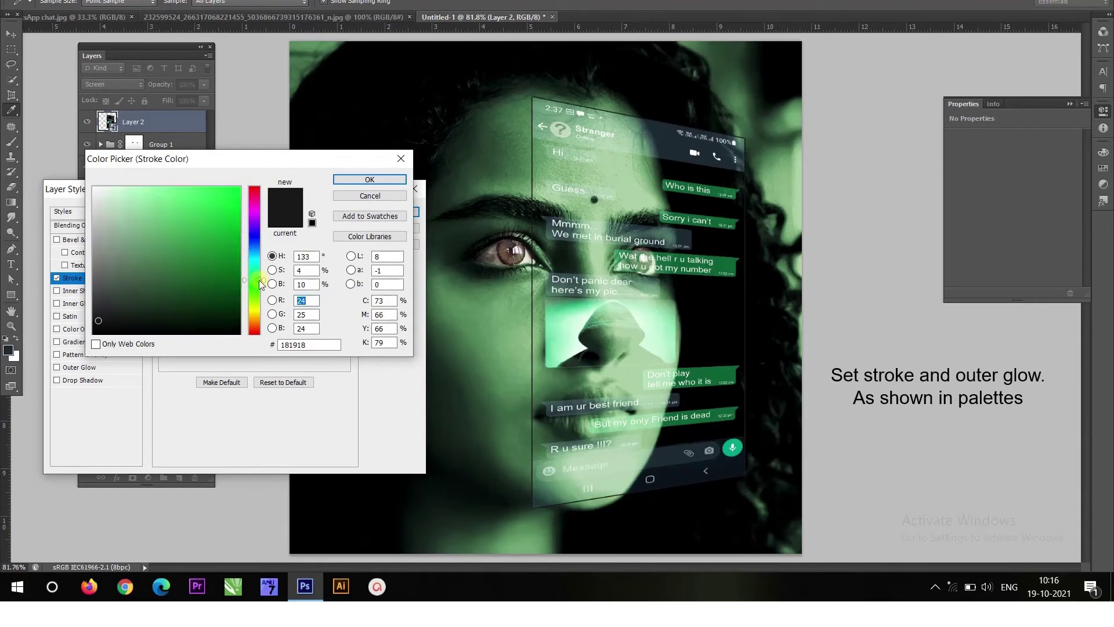
pyautogui.click(243, 284)
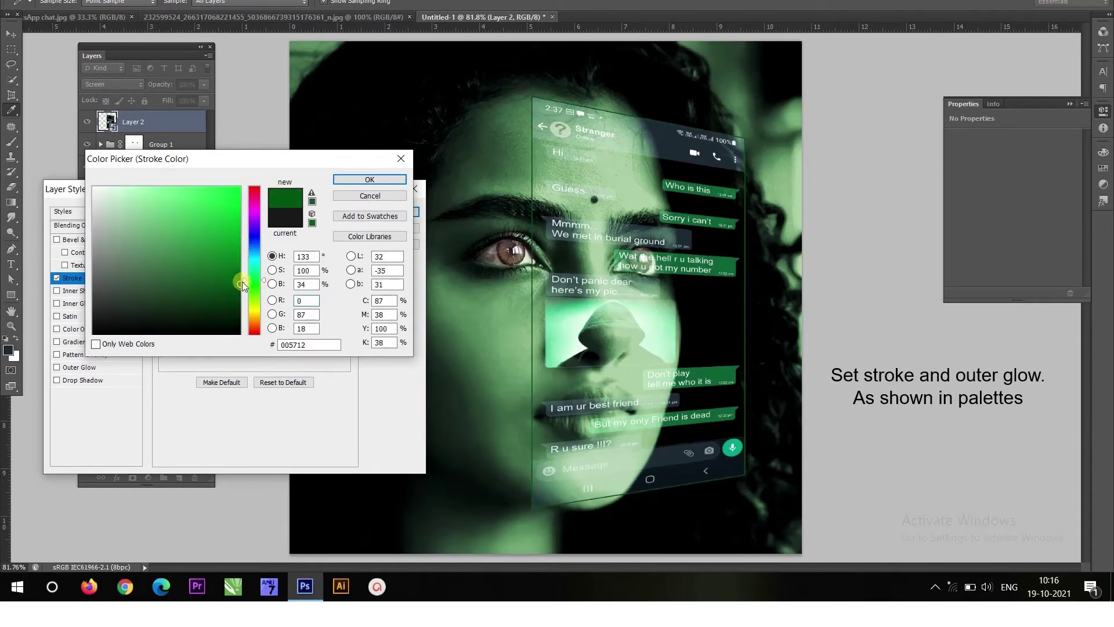
pyautogui.moveTo(240, 269); pyautogui.dragTo(239, 247)
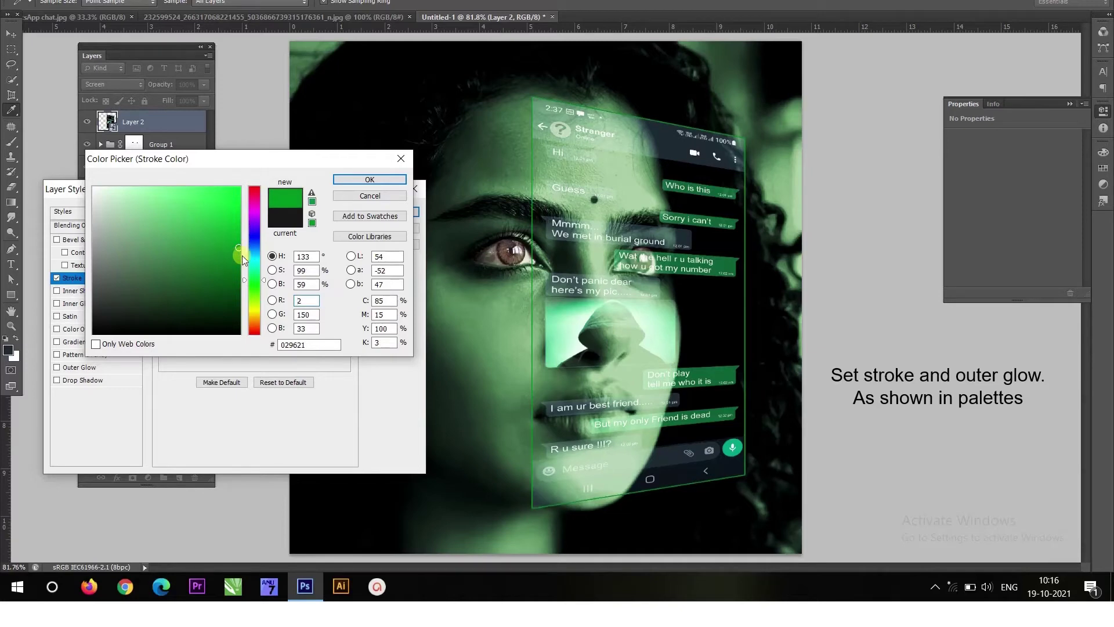
pyautogui.press('Return')
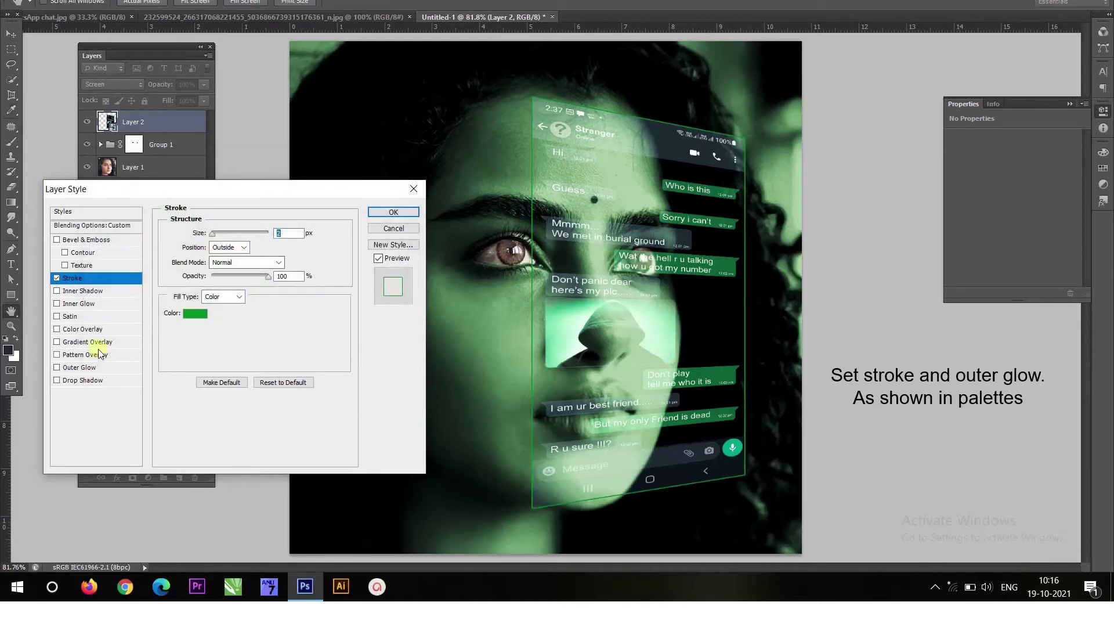
# Step: Enable a green Outer Glow sized 46 px and apply the layer style
pyautogui.click(81, 368)
pyautogui.click(81, 368)
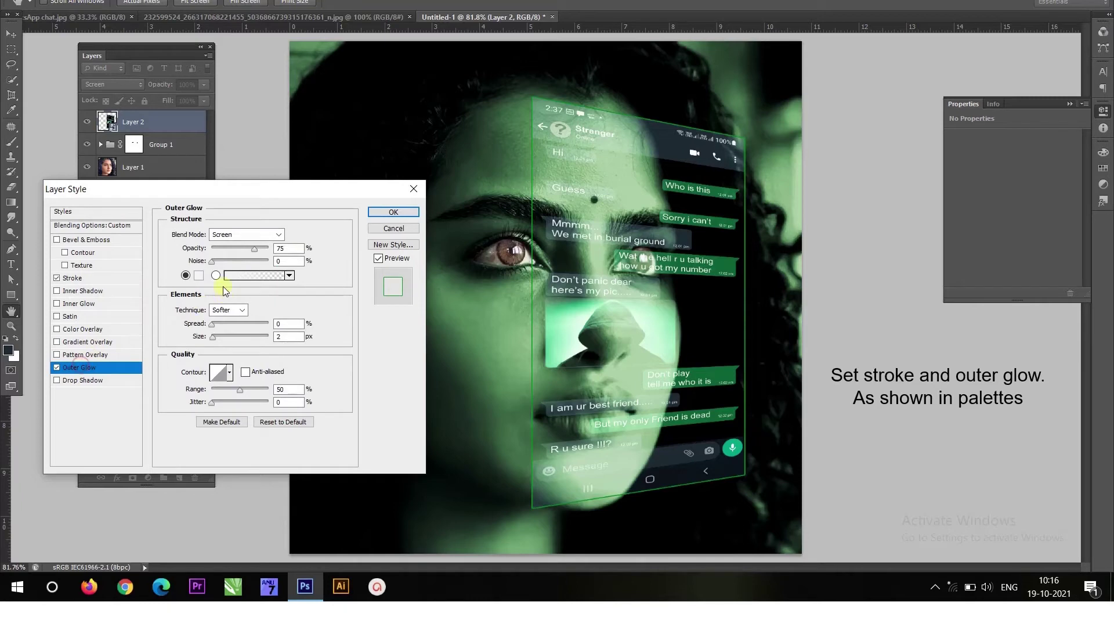
pyautogui.click(198, 276)
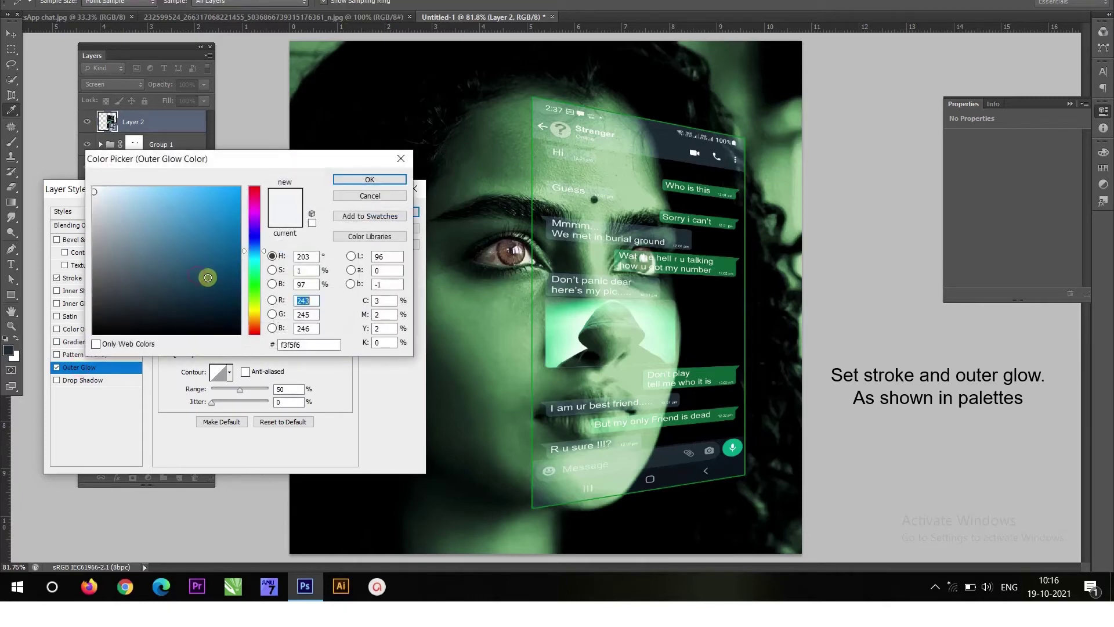
pyautogui.click(254, 284)
pyautogui.moveTo(229, 284); pyautogui.dragTo(238, 256)
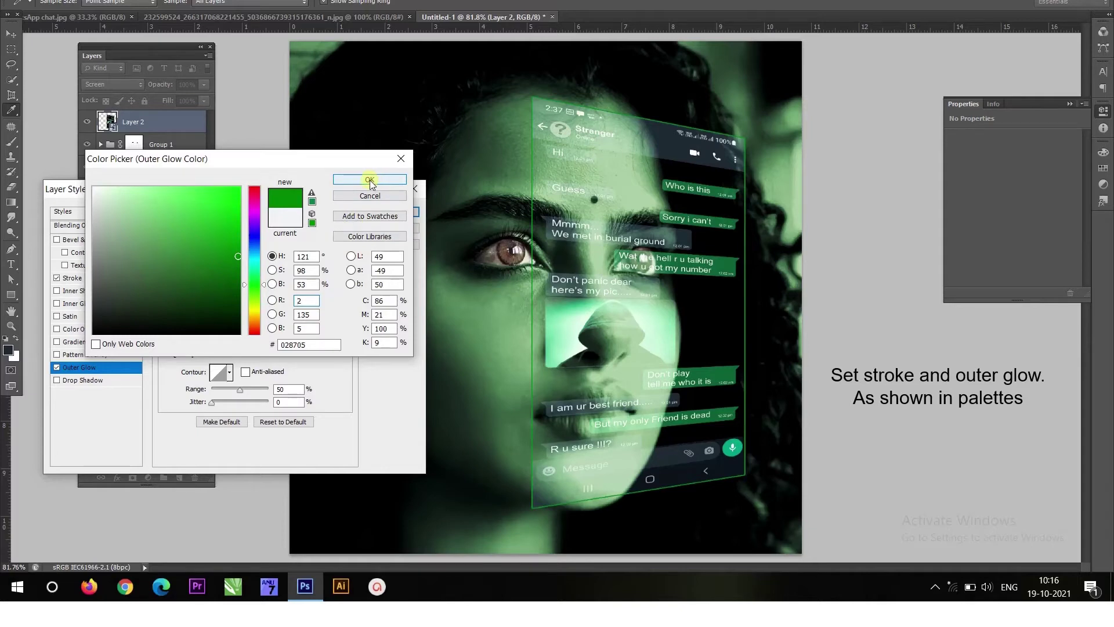
pyautogui.click(255, 273)
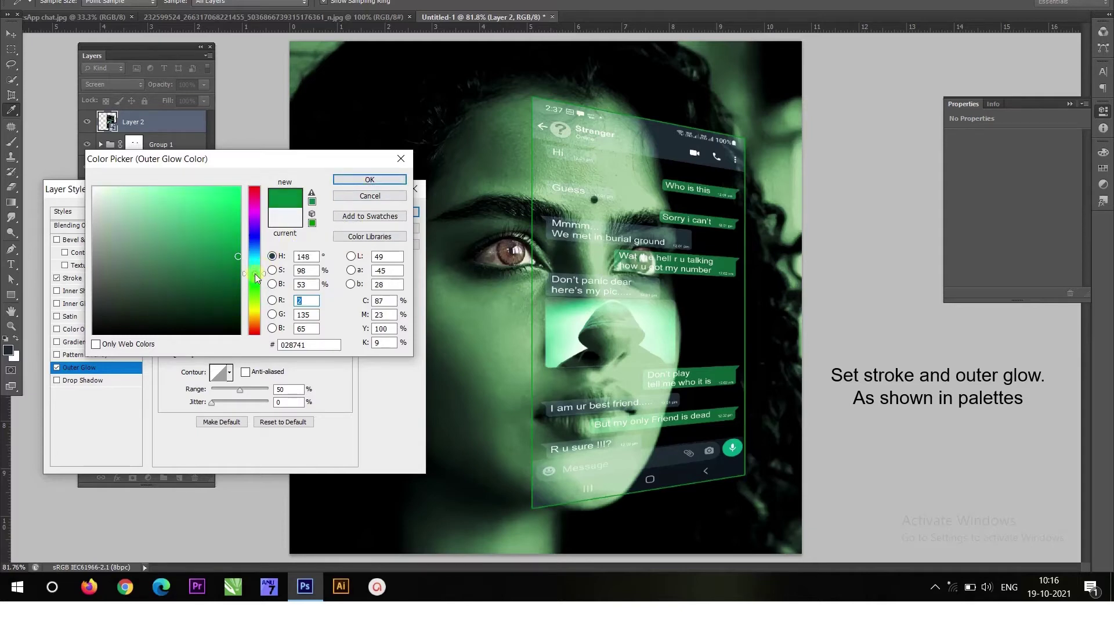
pyautogui.click(348, 183)
pyautogui.click(347, 183)
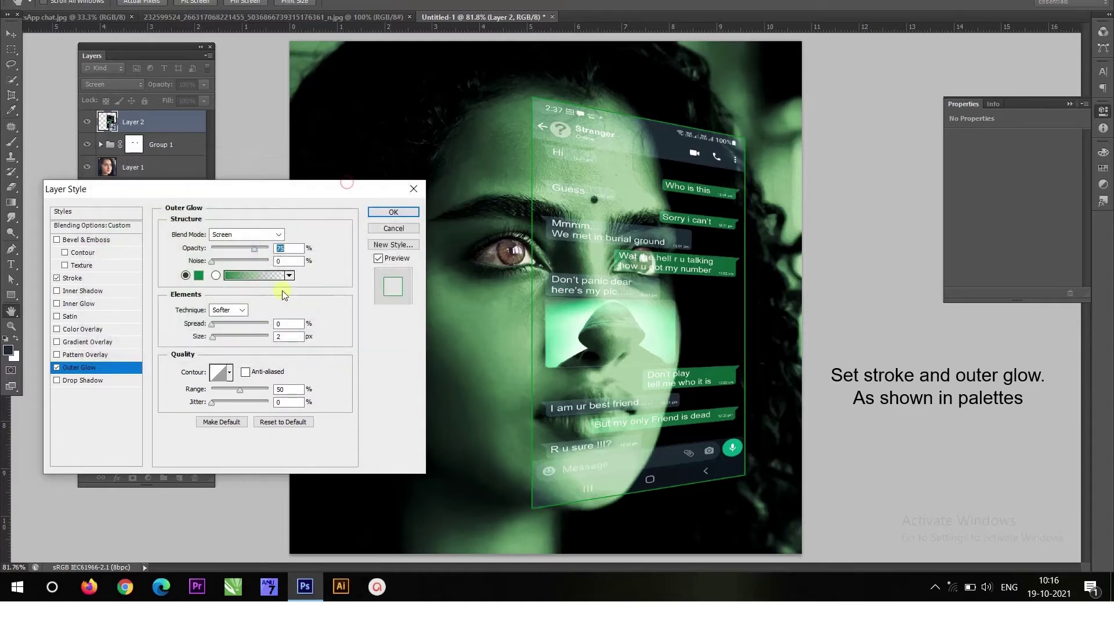
pyautogui.moveTo(213, 338); pyautogui.dragTo(223, 337)
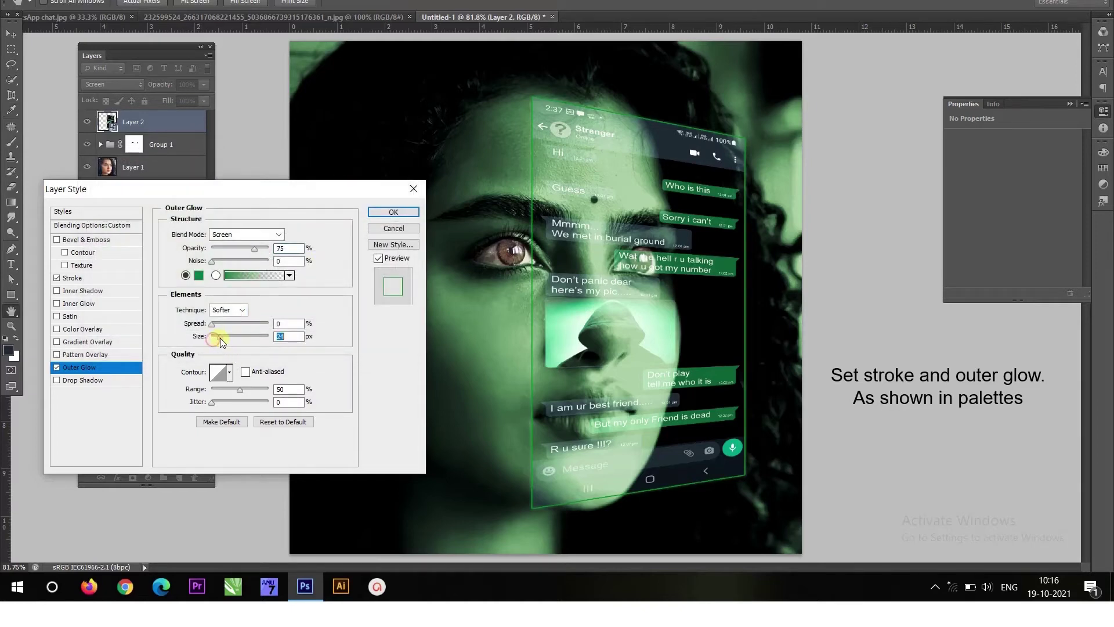
pyautogui.moveTo(223, 338); pyautogui.dragTo(225, 337)
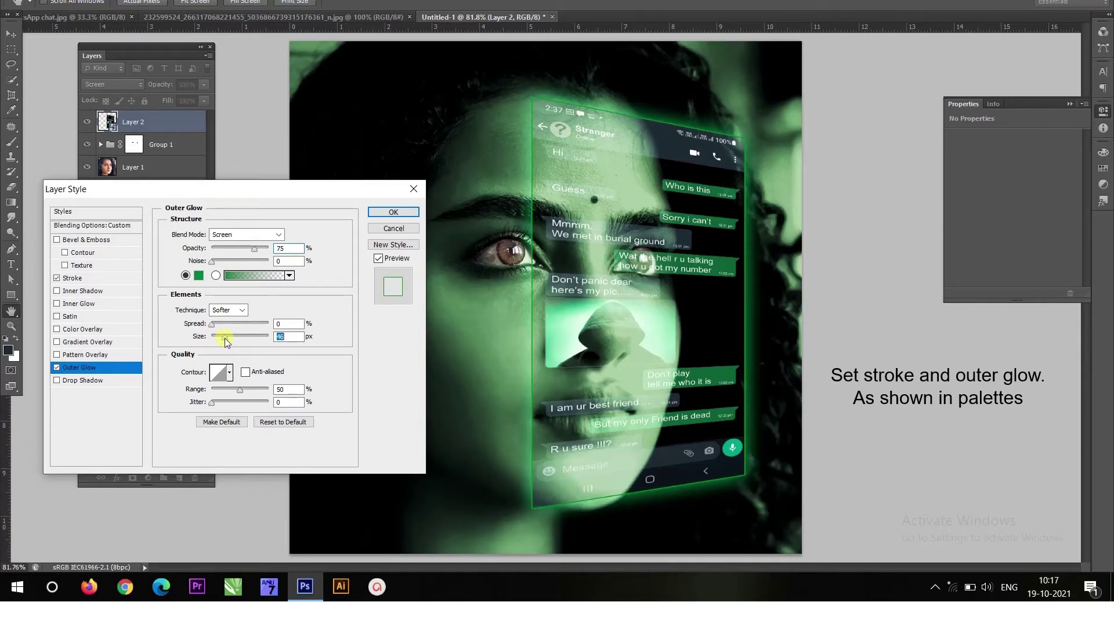
pyautogui.click(393, 212)
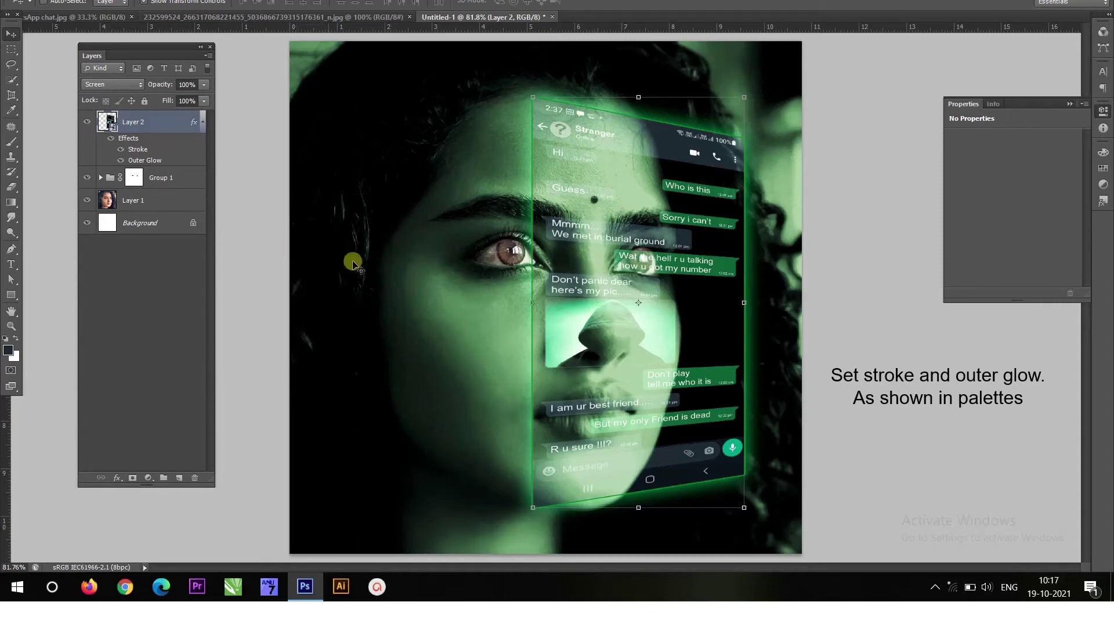
# Step: Scale the chat screenshot proportionally to about 49.42% and nudge it right and up
pyautogui.click(532, 510)
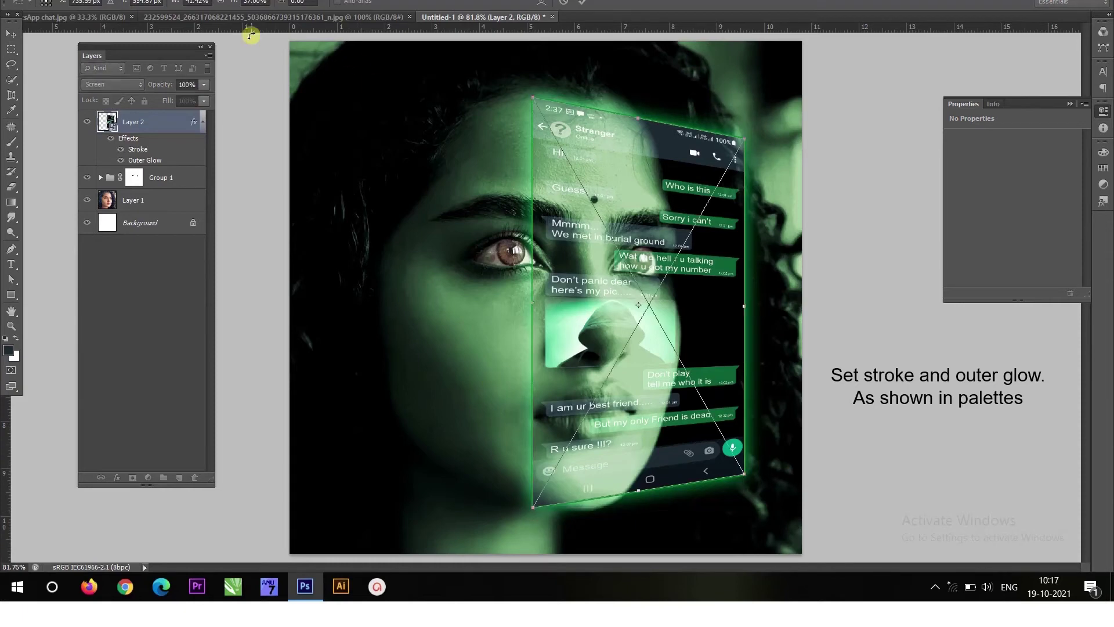
pyautogui.click(223, 3)
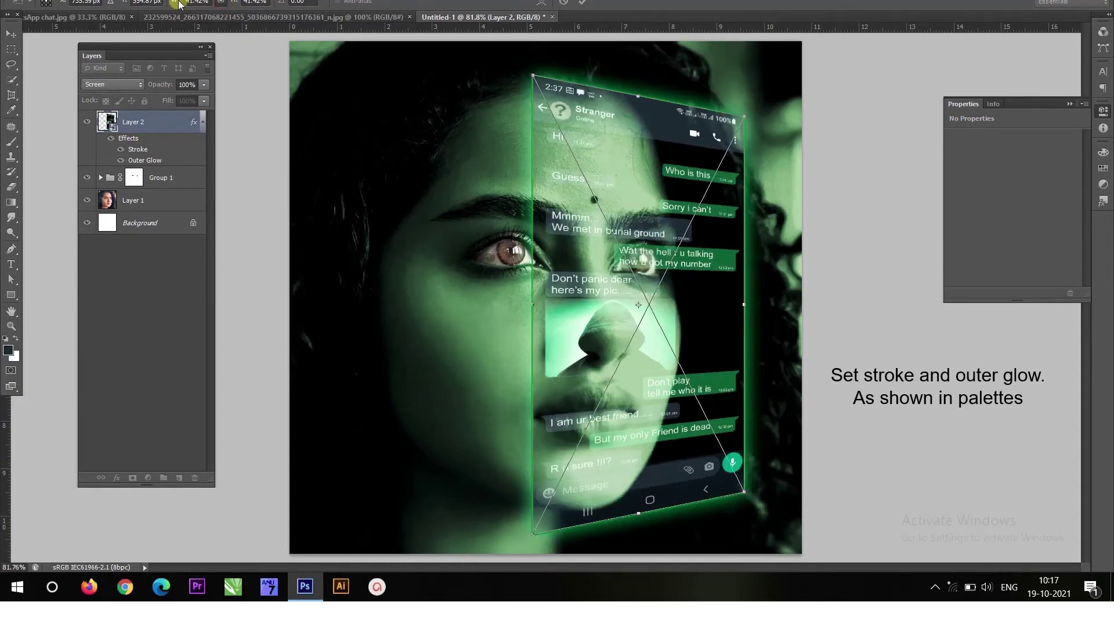
pyautogui.moveTo(177, 2); pyautogui.dragTo(176, 3)
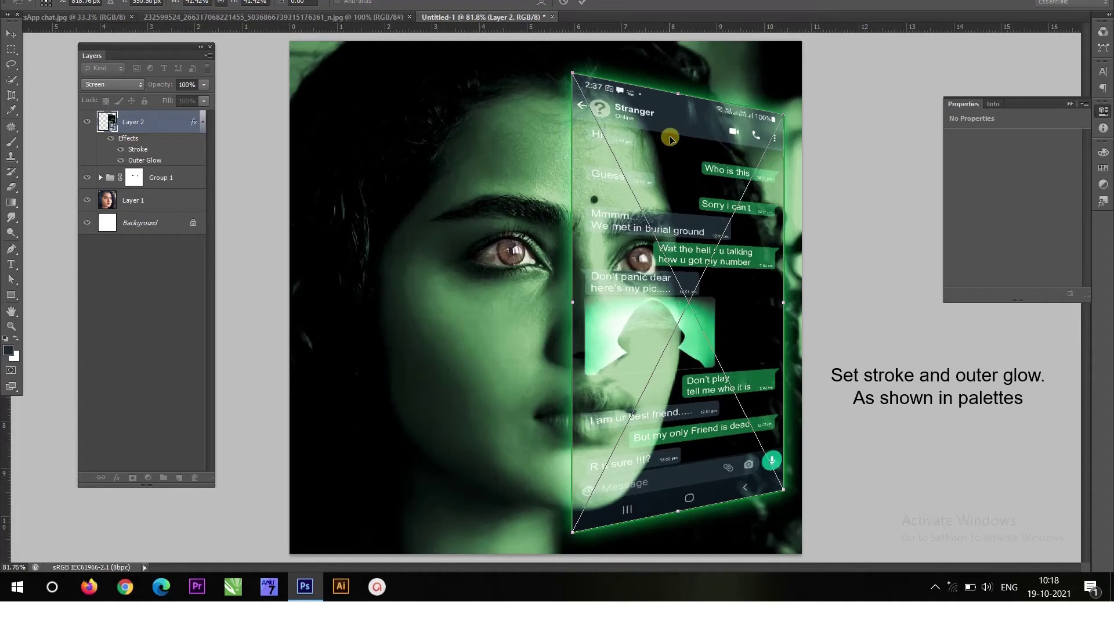
pyautogui.moveTo(669, 139); pyautogui.dragTo(676, 140)
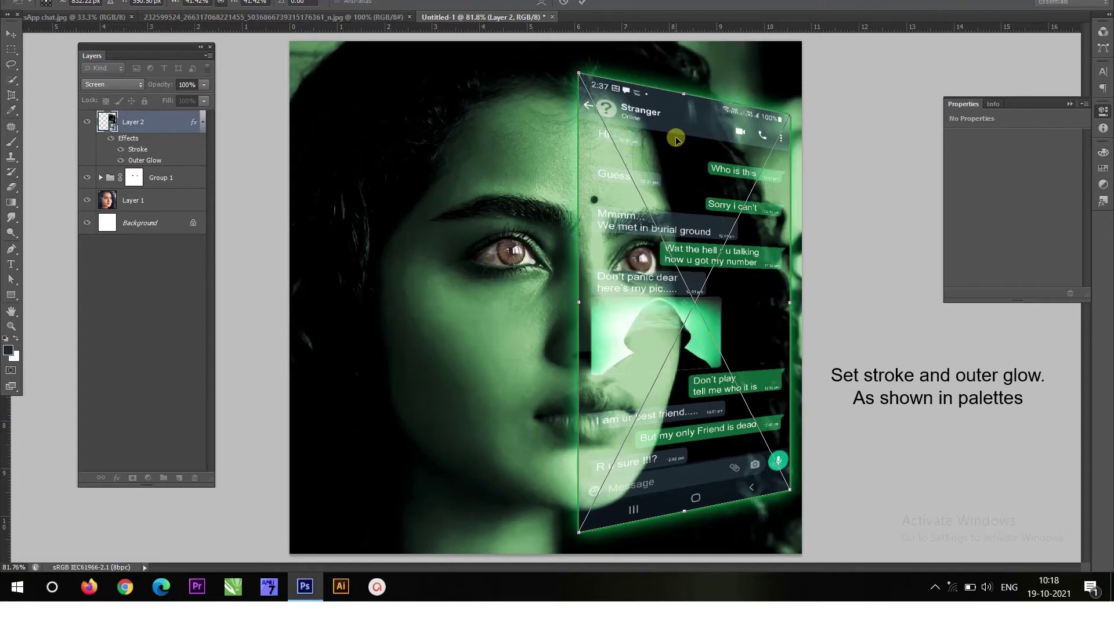
pyautogui.press('Return')
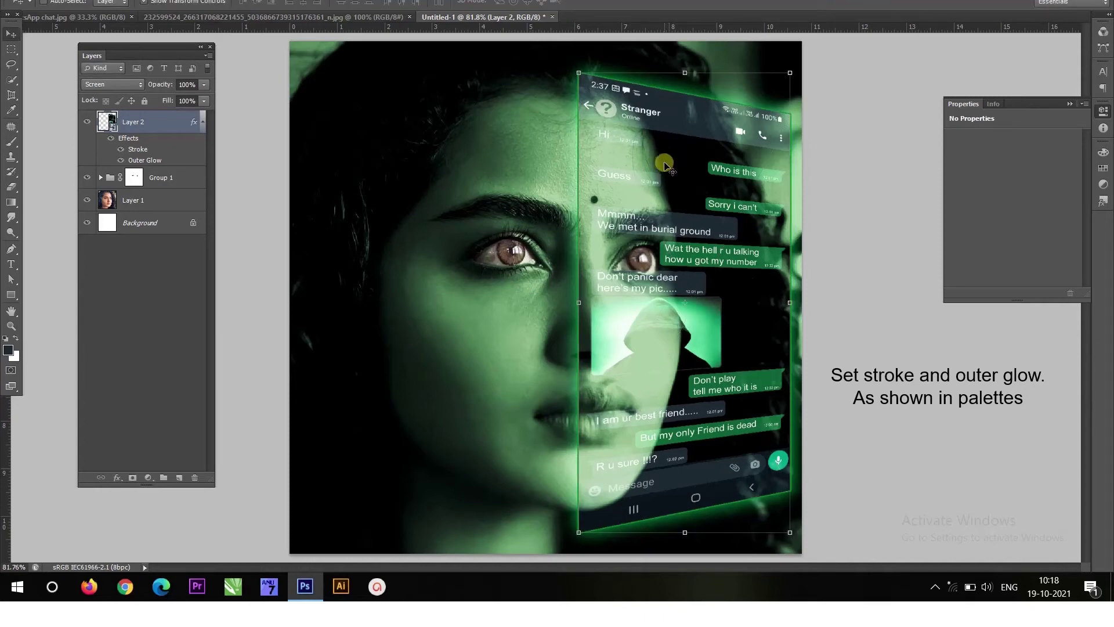
pyautogui.press('Up')
pyautogui.press('Up')
pyautogui.press('Up')
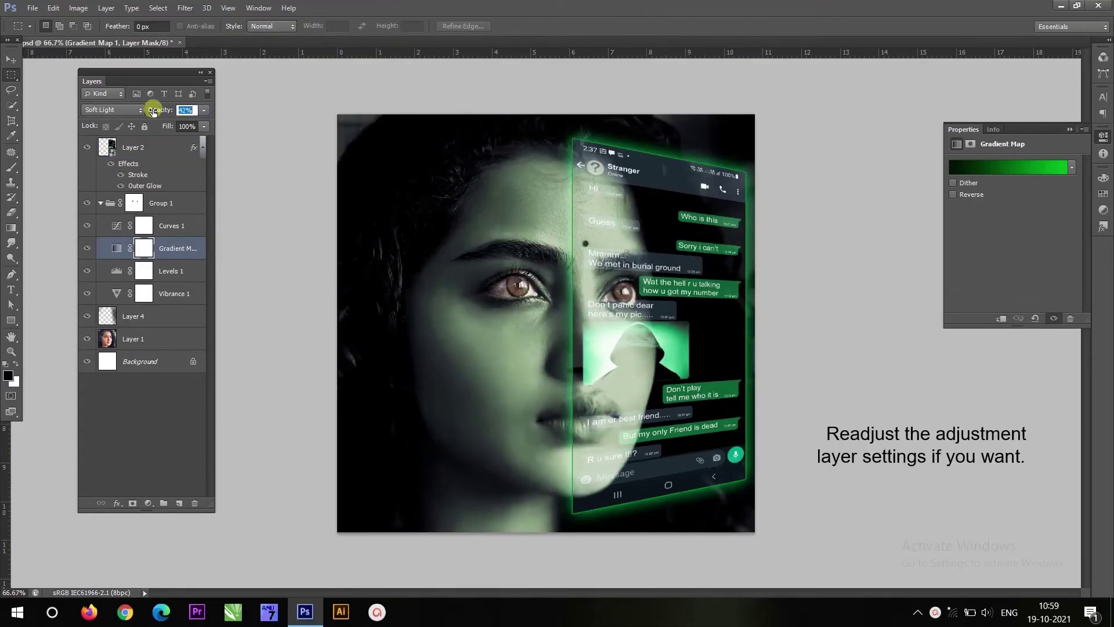
# Step: Scrub the Gradient Map layer's opacity to 52%
pyautogui.moveTo(154, 111); pyautogui.dragTo(158, 112)
pyautogui.moveTo(159, 111); pyautogui.dragTo(160, 112)
pyautogui.doubleClick(169, 153)
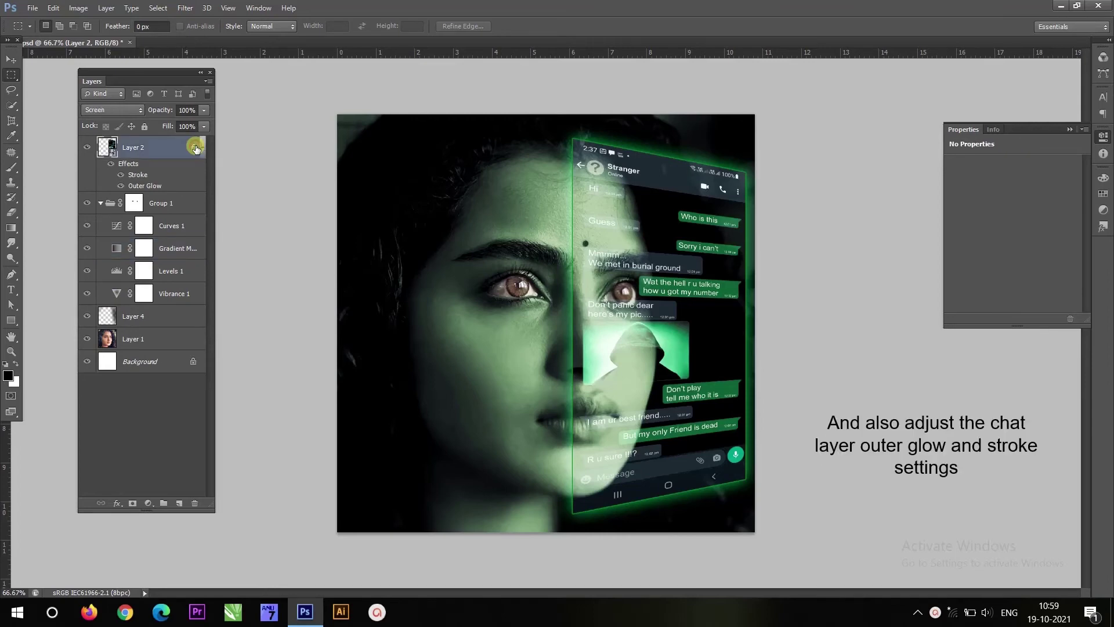
# Step: Set the chat layer's Stroke opacity to 0% and Outer Glow opacity to 92%
pyautogui.press('h')
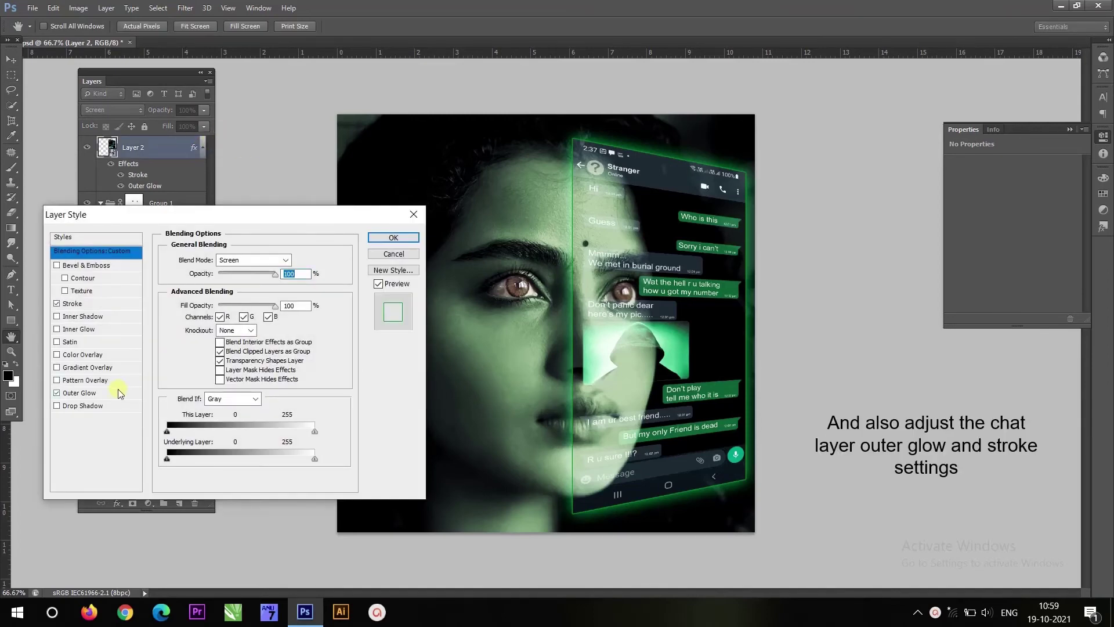
pyautogui.click(106, 392)
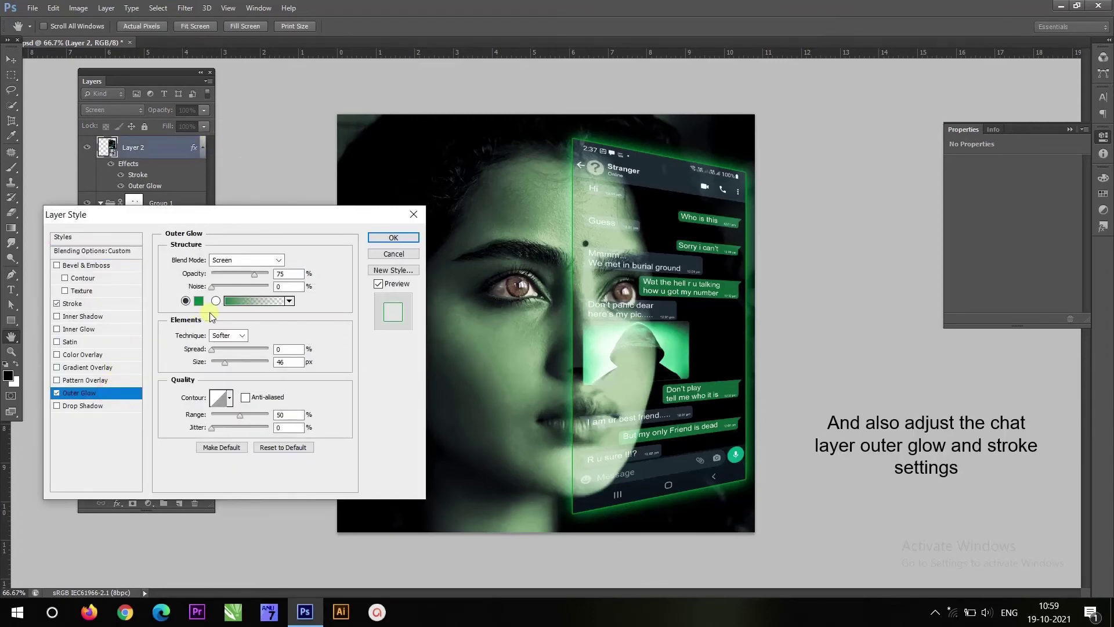
pyautogui.moveTo(249, 276); pyautogui.dragTo(243, 274)
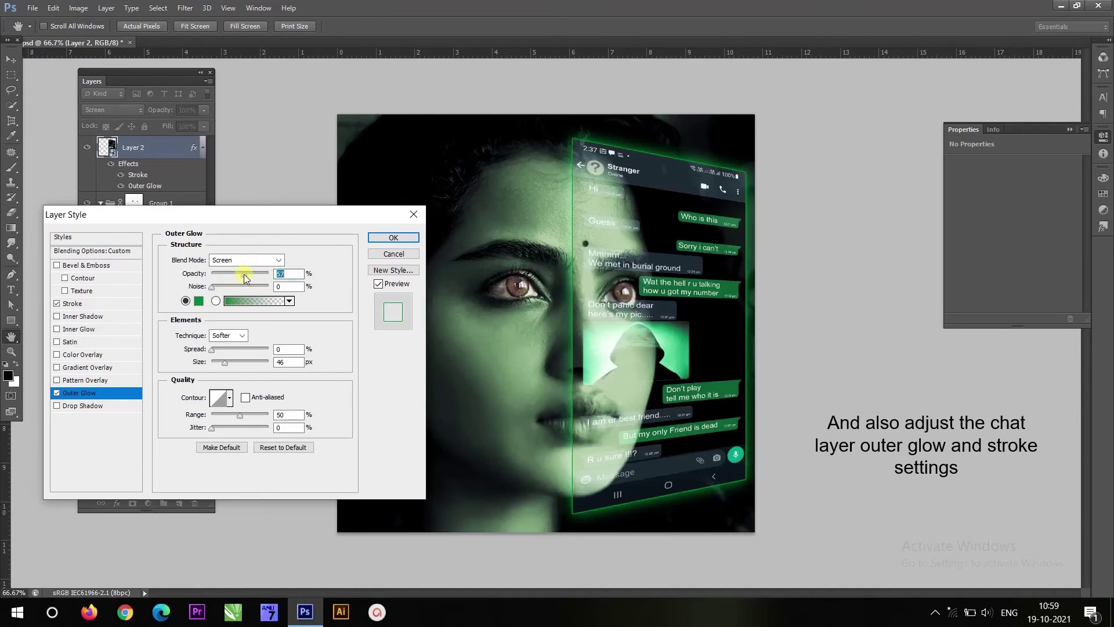
pyautogui.click(69, 304)
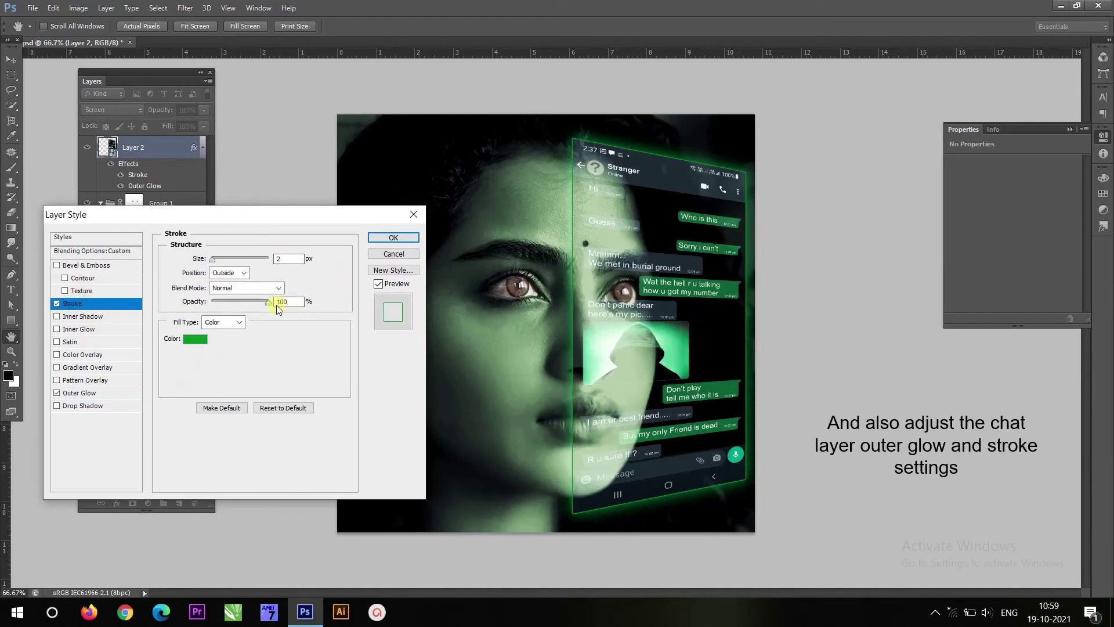
pyautogui.moveTo(268, 302); pyautogui.dragTo(193, 312)
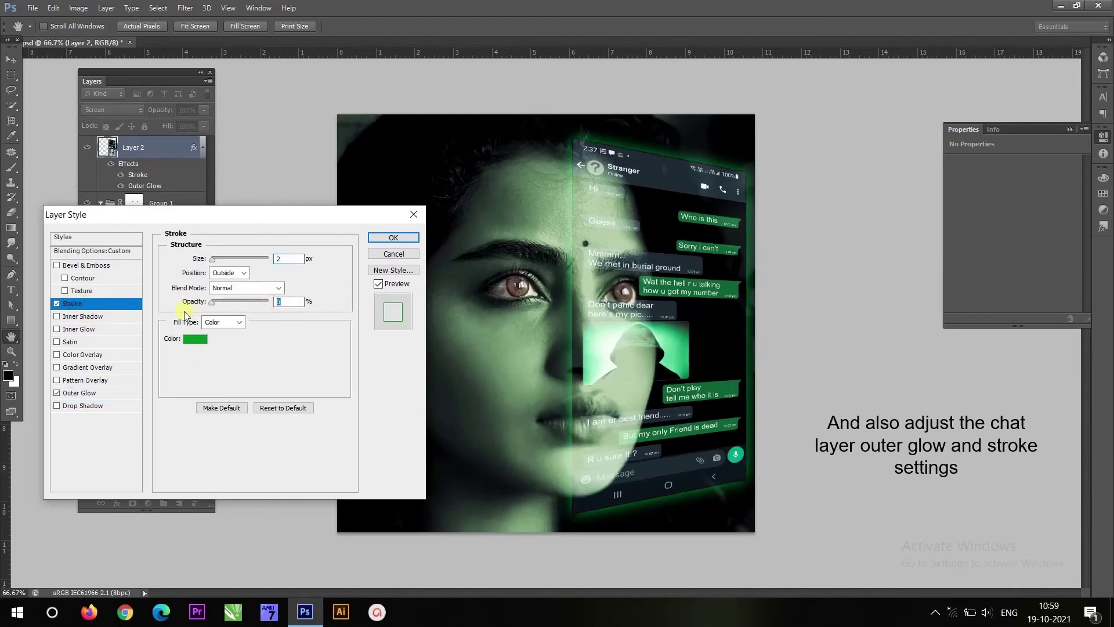
pyautogui.click(92, 251)
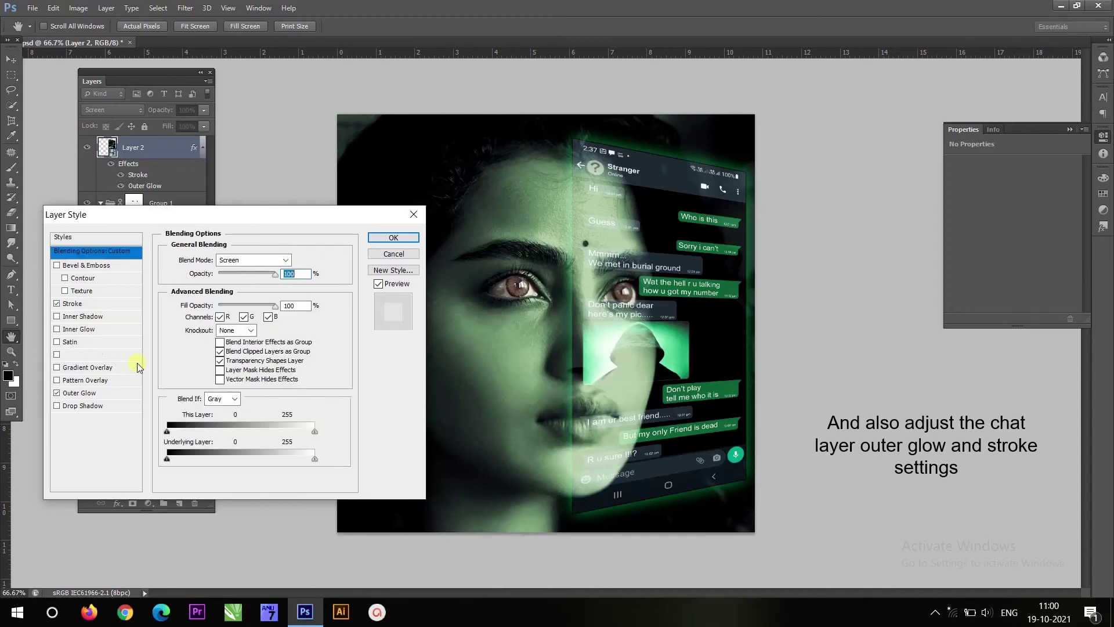
pyautogui.click(100, 394)
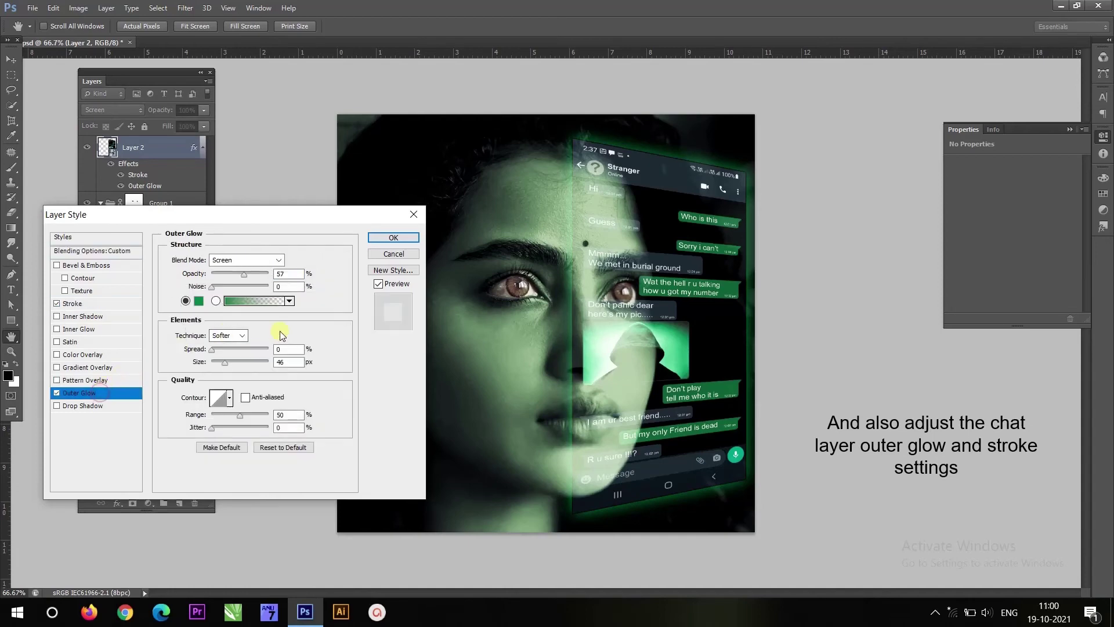
pyautogui.click(242, 276)
pyautogui.moveTo(248, 277); pyautogui.dragTo(255, 278)
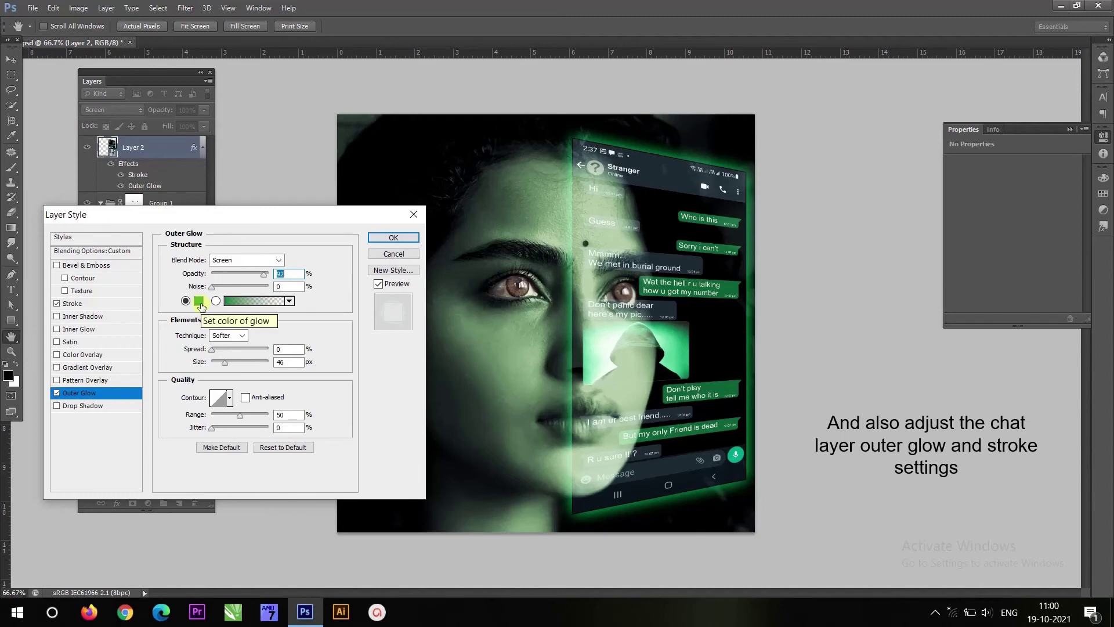
pyautogui.click(216, 351)
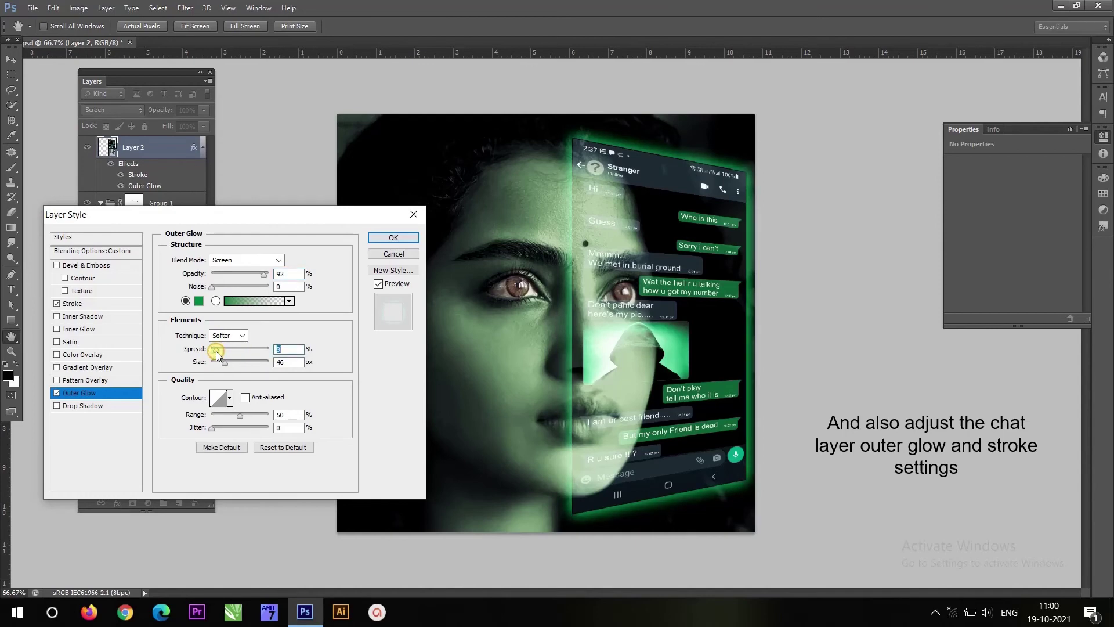
pyautogui.click(393, 237)
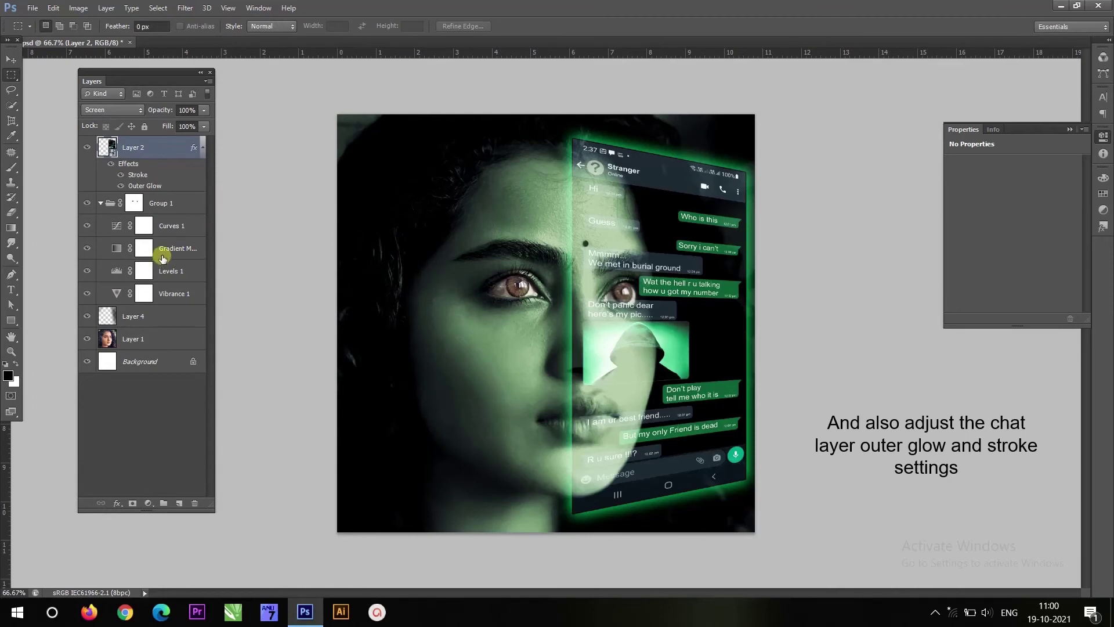
# Step: Set the Gradient Map layer's opacity to 60%
pyautogui.click(179, 244)
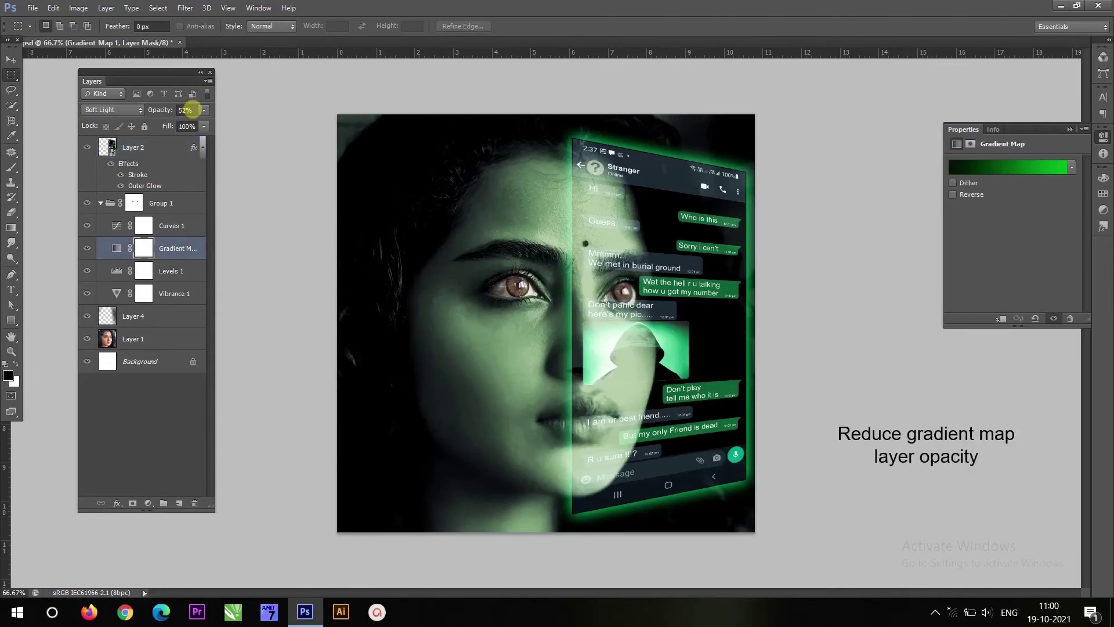
pyautogui.click(188, 110)
pyautogui.write('60')
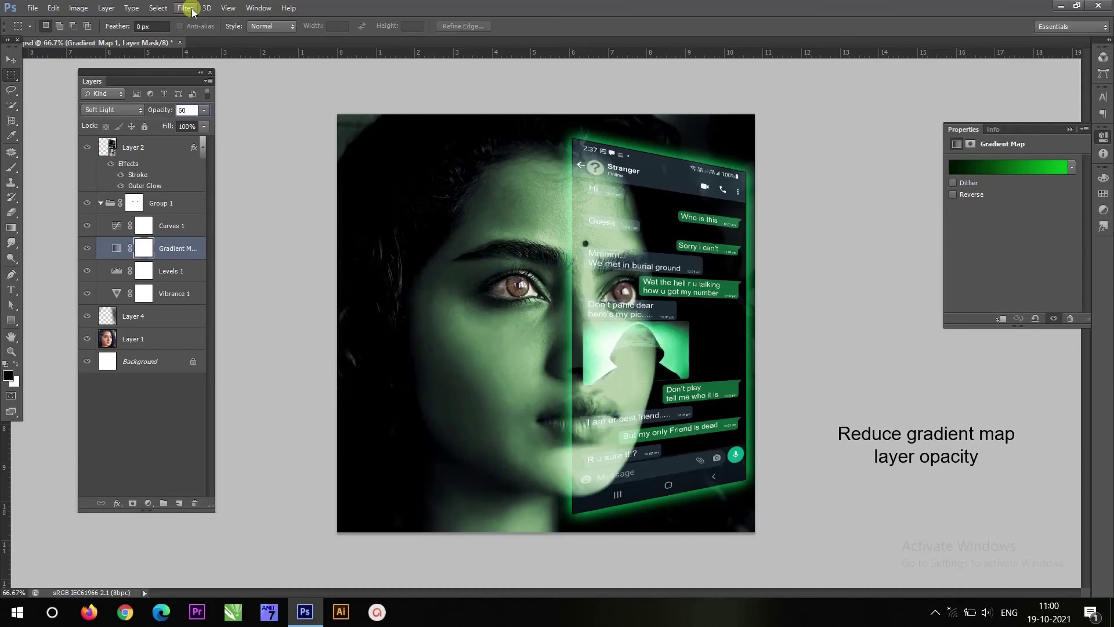
pyautogui.press('Return')
# Step: Fill Group 1's mask with white so the eyes turn green again, then zoom out
pyautogui.click(134, 203)
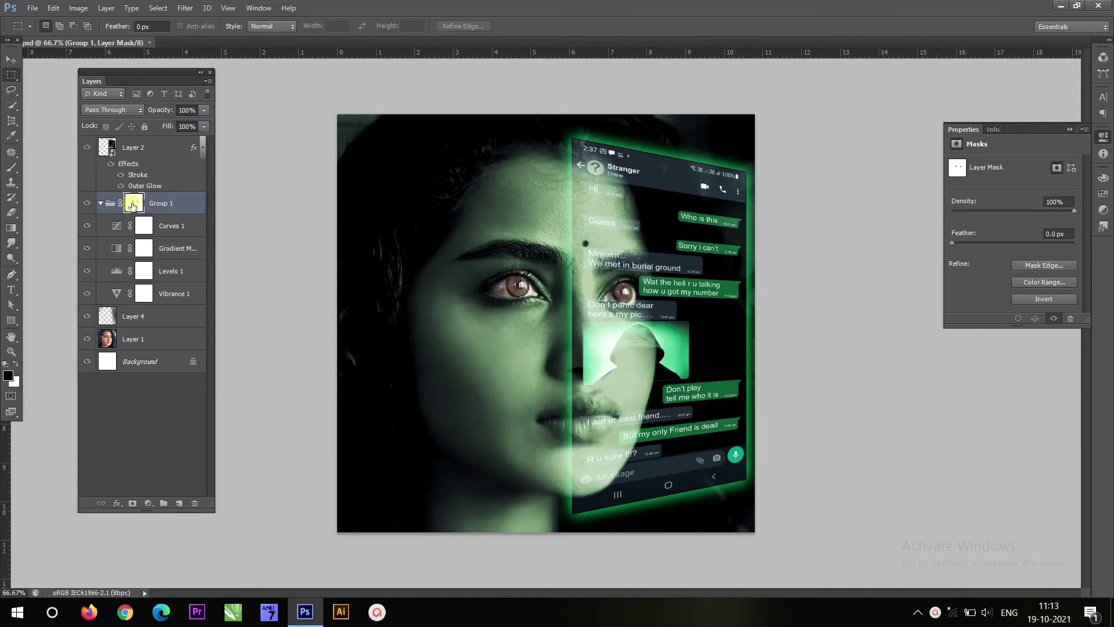
pyautogui.press('z')
pyautogui.click(557, 293)
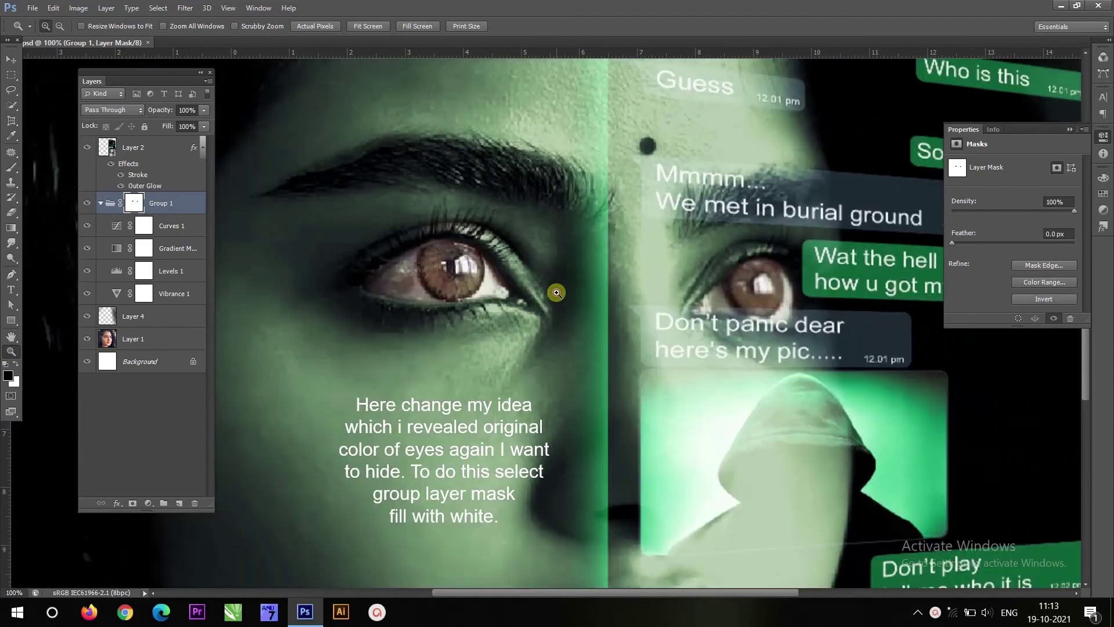
pyautogui.click(556, 293)
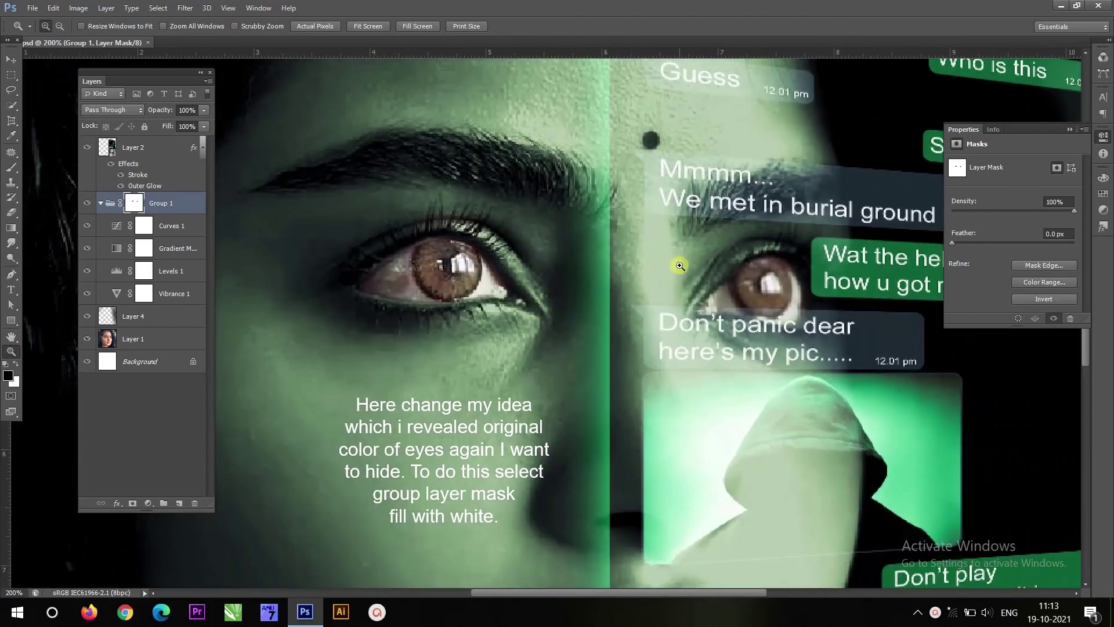
pyautogui.press('x')
pyautogui.hotkey('alt', 'BackSpace')
pyautogui.press('v')
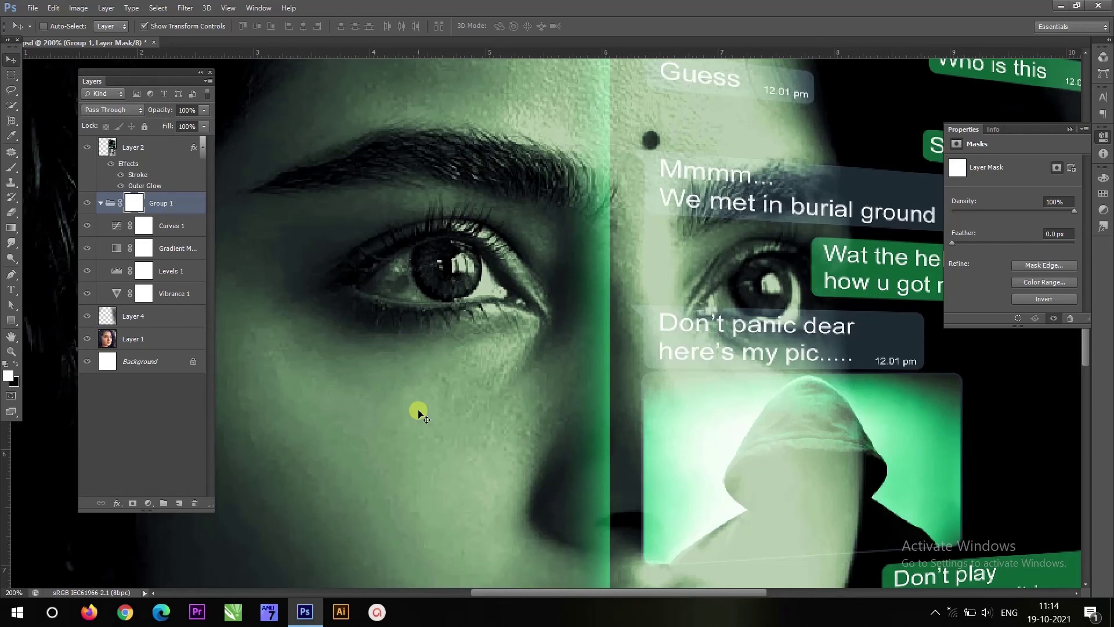
pyautogui.hotkey('ctrl', '-')
pyautogui.hotkey('ctrl', '-')
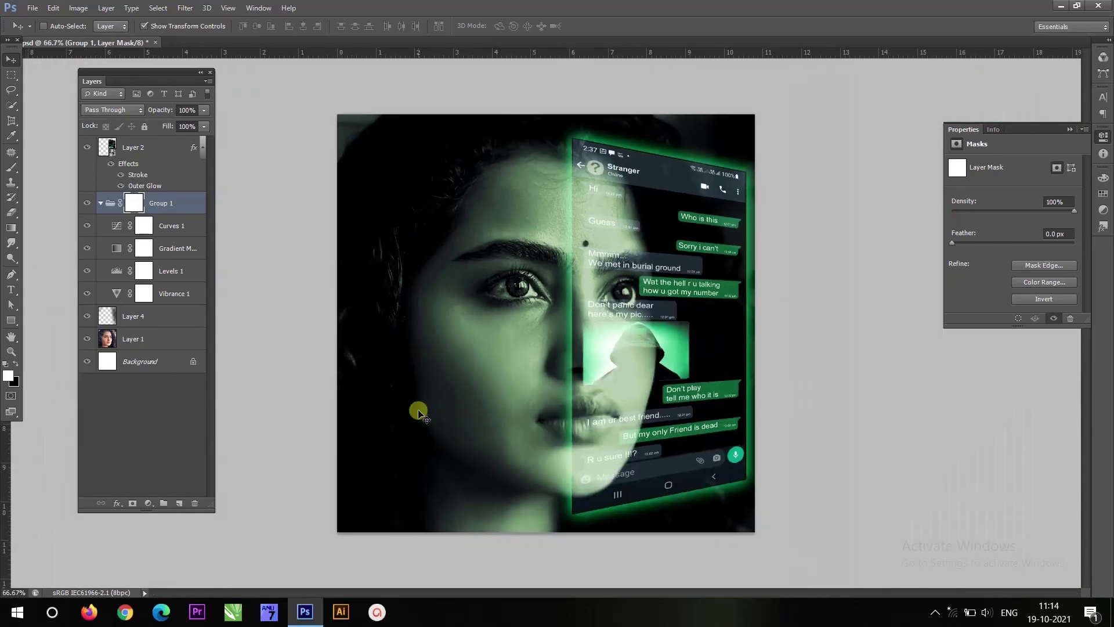
pyautogui.click(177, 154)
# Step: Duplicate Layer 2, rasterize the copy, and move it toward the left side
pyautogui.moveTo(177, 154)
pyautogui.mouseDown()
pyautogui.moveTo(153, 447)
pyautogui.moveTo(181, 507)
pyautogui.mouseUp()
pyautogui.click(163, 147)
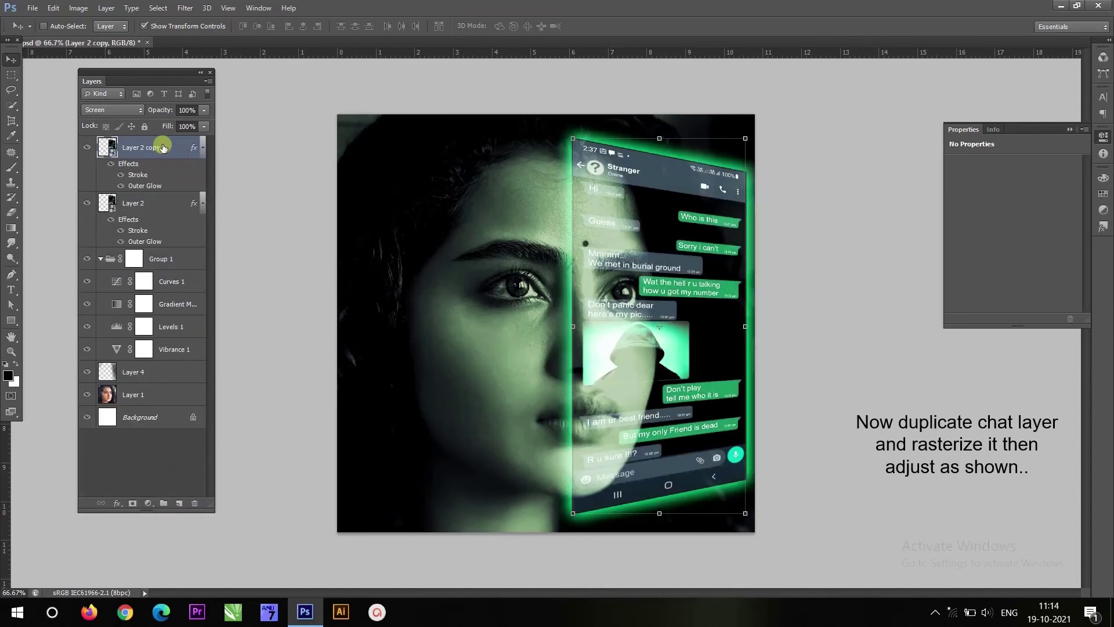
pyautogui.rightClick(162, 147)
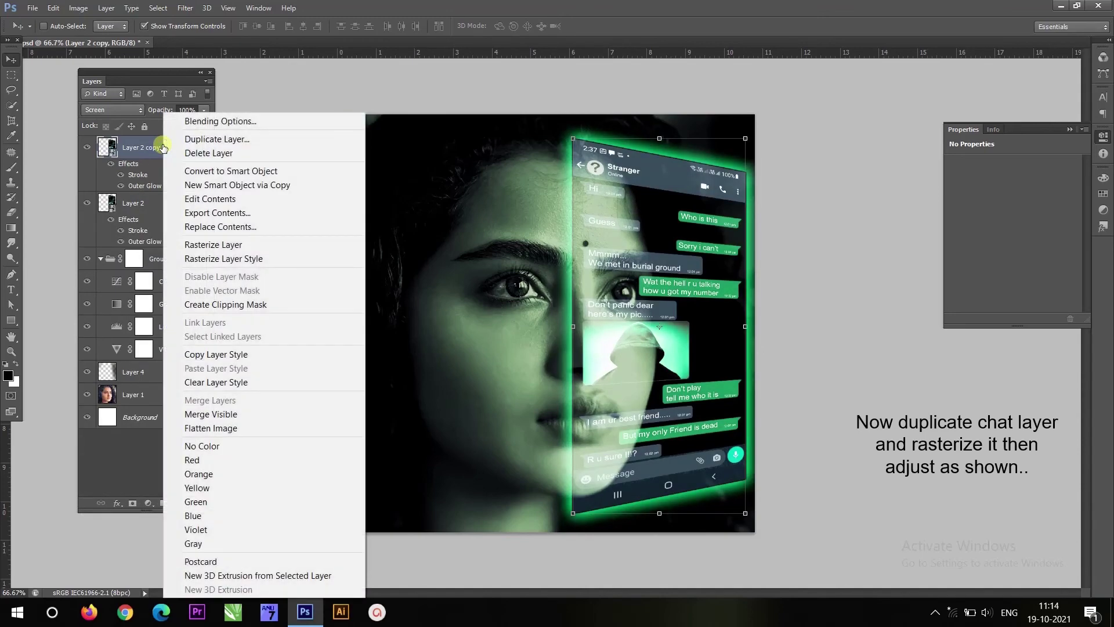
pyautogui.click(261, 258)
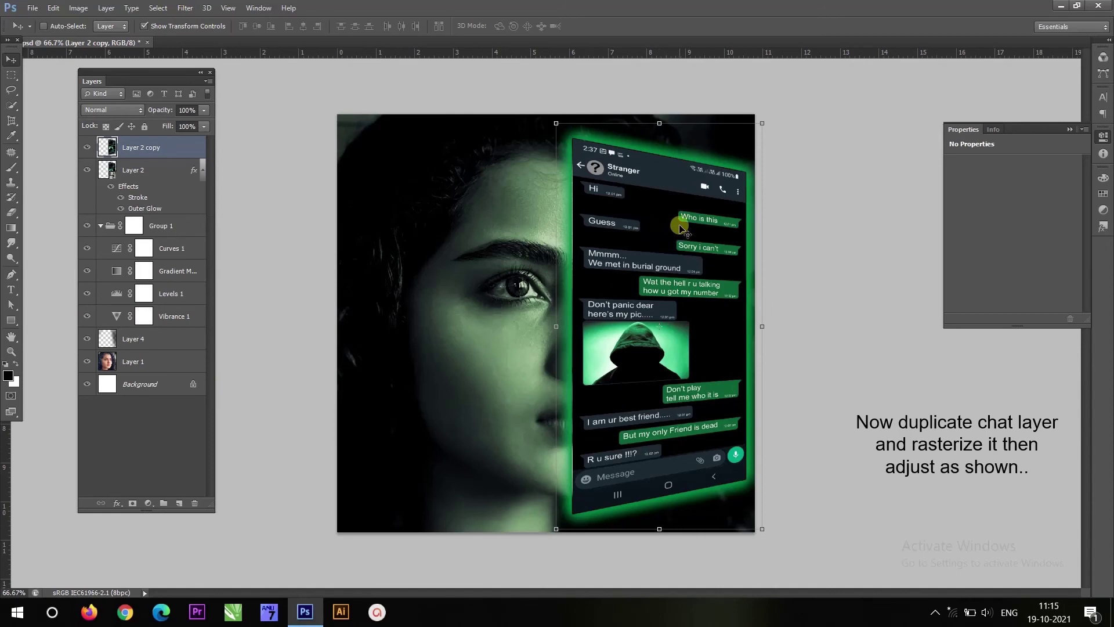
pyautogui.moveTo(675, 226); pyautogui.dragTo(549, 229)
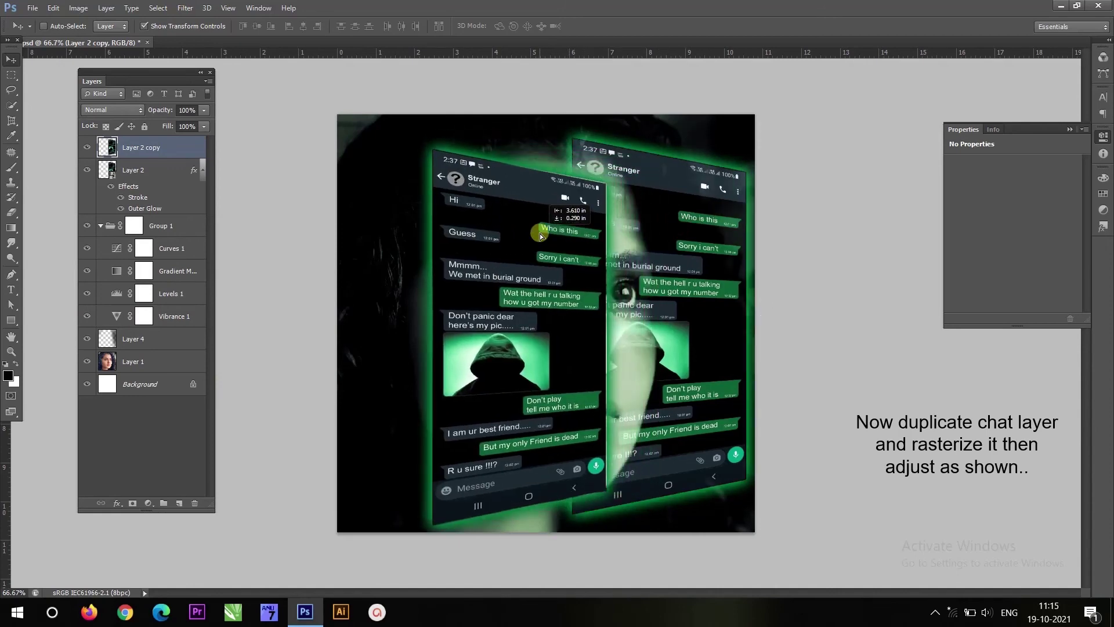
pyautogui.moveTo(540, 233); pyautogui.dragTo(534, 226)
# Step: Straighten the chat copy into a flat rectangle and shrink it to 13% near the eye
pyautogui.hotkey('ctrl', 't')
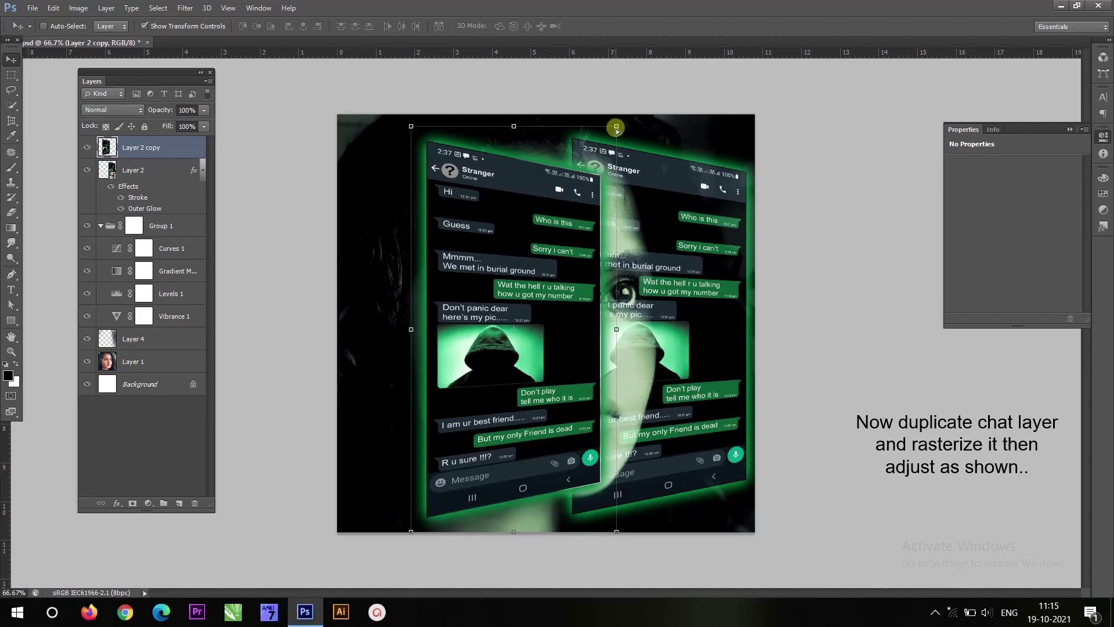
pyautogui.moveTo(617, 128); pyautogui.dragTo(617, 101)
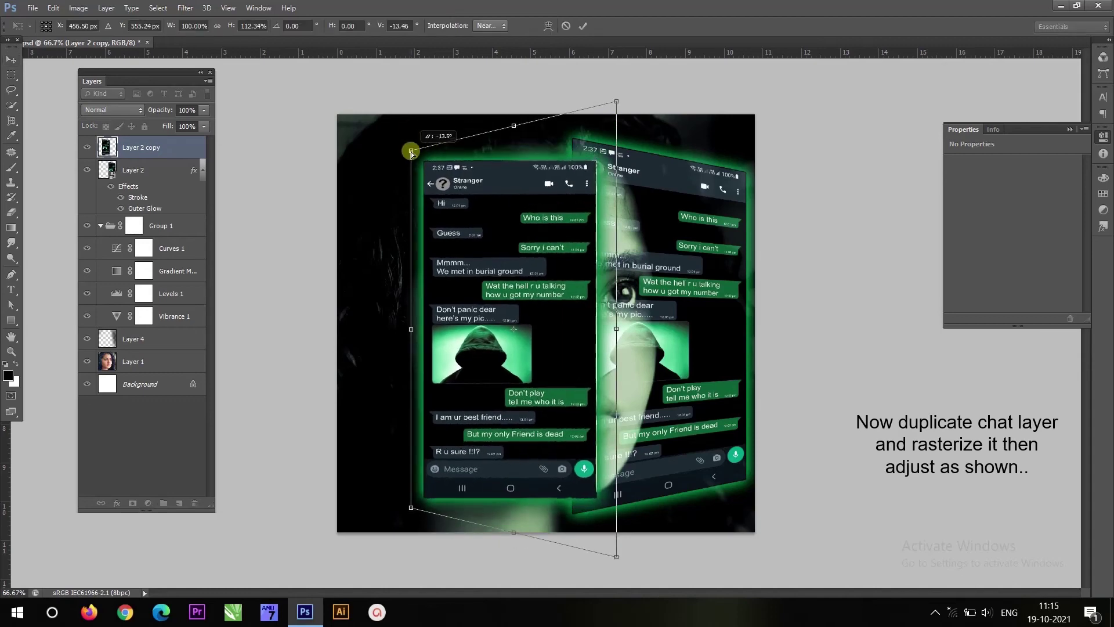
pyautogui.moveTo(625, 109); pyautogui.dragTo(617, 139)
pyautogui.press('Return')
pyautogui.hotkey('ctrl', 't')
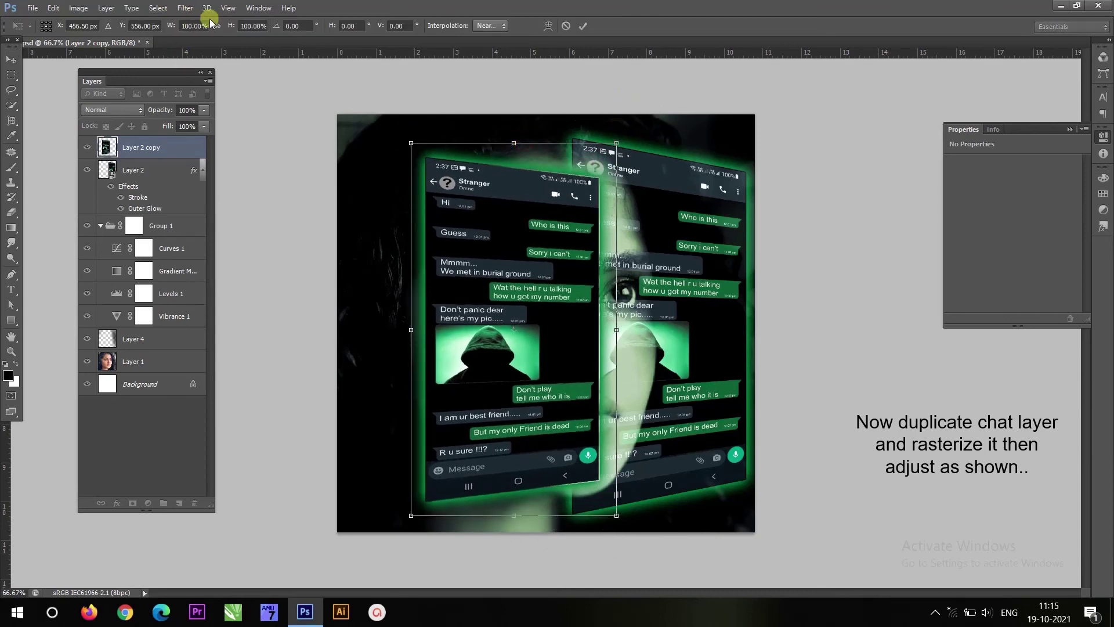
pyautogui.moveTo(172, 25); pyautogui.dragTo(123, 46)
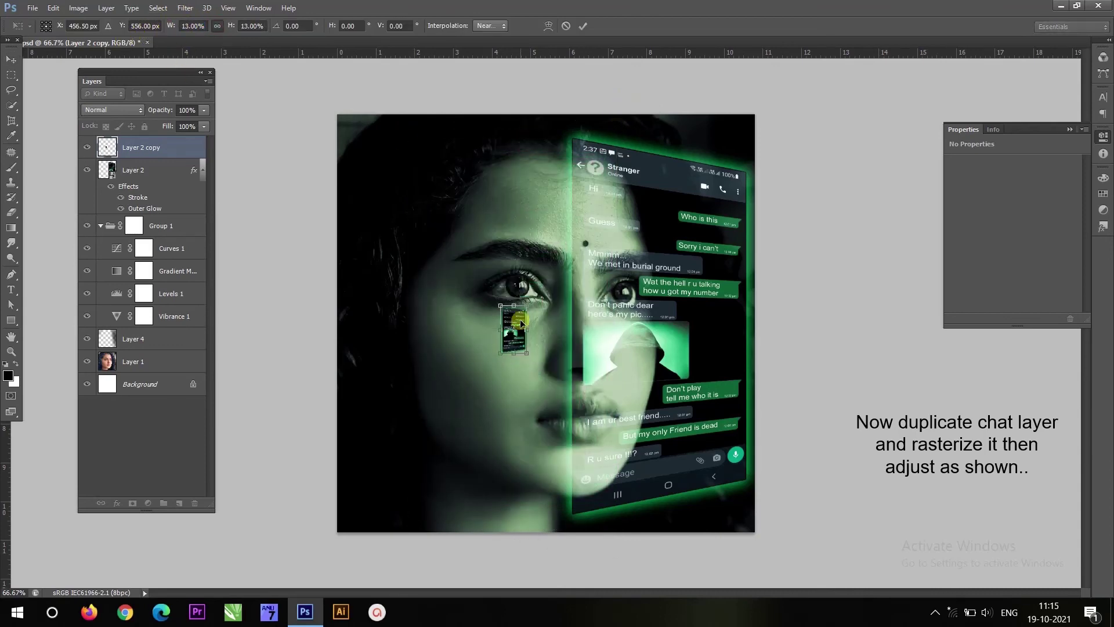
# Step: Place the tiny chat copy on the left eye with Lighten blend mode
pyautogui.press('Return')
pyautogui.moveTo(513, 328); pyautogui.dragTo(518, 287)
pyautogui.click(112, 109)
pyautogui.click(104, 299)
pyautogui.click(11, 351)
pyautogui.click(515, 298)
pyautogui.click(112, 110)
pyautogui.click(116, 230)
# Step: Scale the chat copy to fit the iris and duplicate it onto the right eye
pyautogui.press('v')
pyautogui.hotkey('ctrl', 't')
pyautogui.moveTo(479, 204); pyautogui.dragTo(491, 226)
pyautogui.moveTo(519, 273)
pyautogui.mouseDown()
pyautogui.moveTo(516, 256)
pyautogui.moveTo(826, 259)
pyautogui.mouseUp()
pyautogui.press('Return')
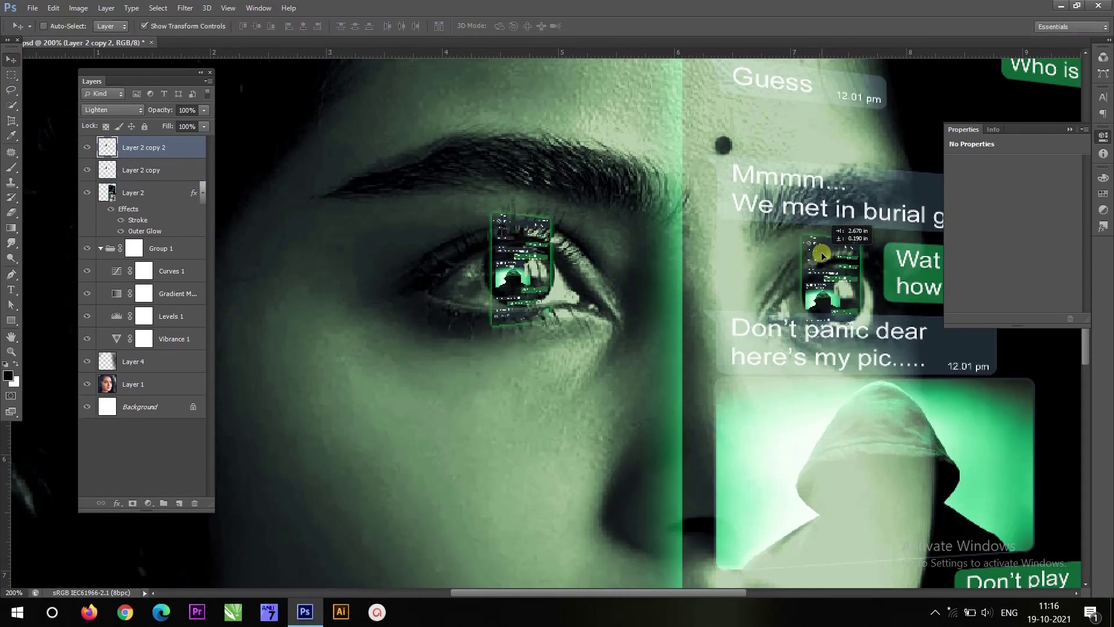
pyautogui.moveTo(827, 256); pyautogui.dragTo(823, 252)
# Step: Merge both eye reflections into one layer, add a layer mask, set opacity 44%
pyautogui.keyDown('shift'); pyautogui.click(142, 170); pyautogui.keyUp('shift')
pyautogui.hotkey('ctrl', 'e')
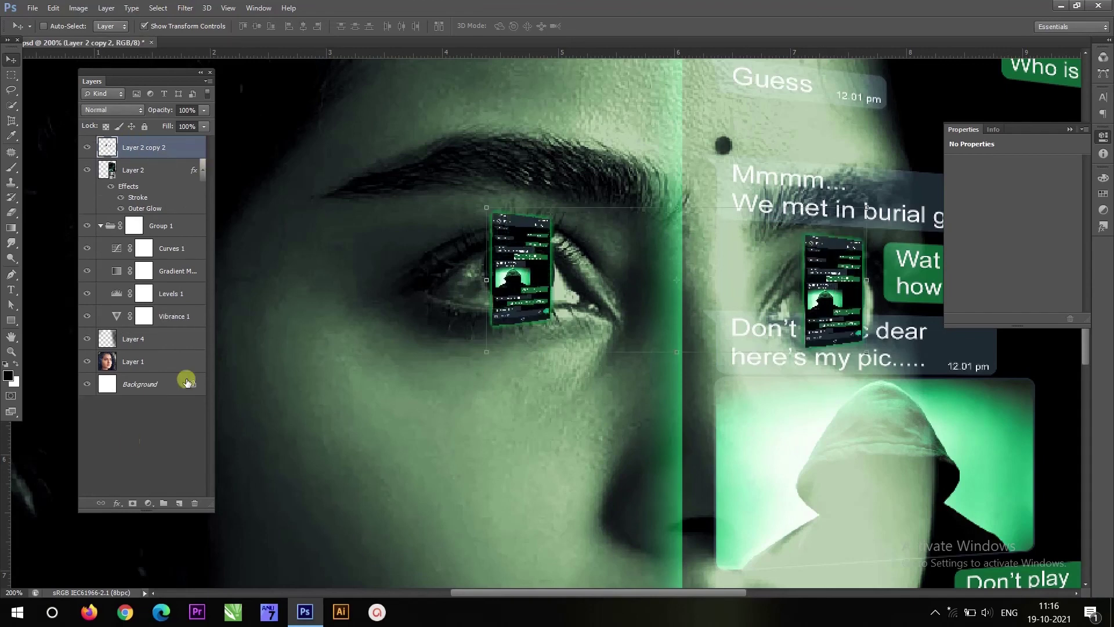
pyautogui.click(132, 502)
pyautogui.moveTo(174, 110); pyautogui.dragTo(140, 121)
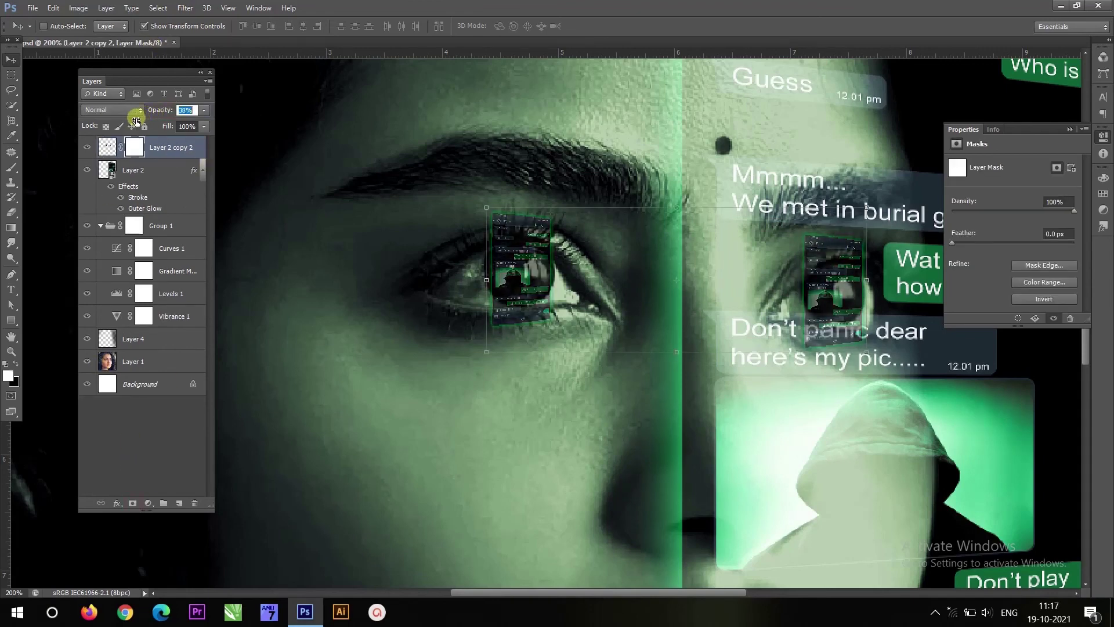
# Step: Paint black on the mask to keep the reflections inside the irises, leaving 'panic' visible
pyautogui.press('b')
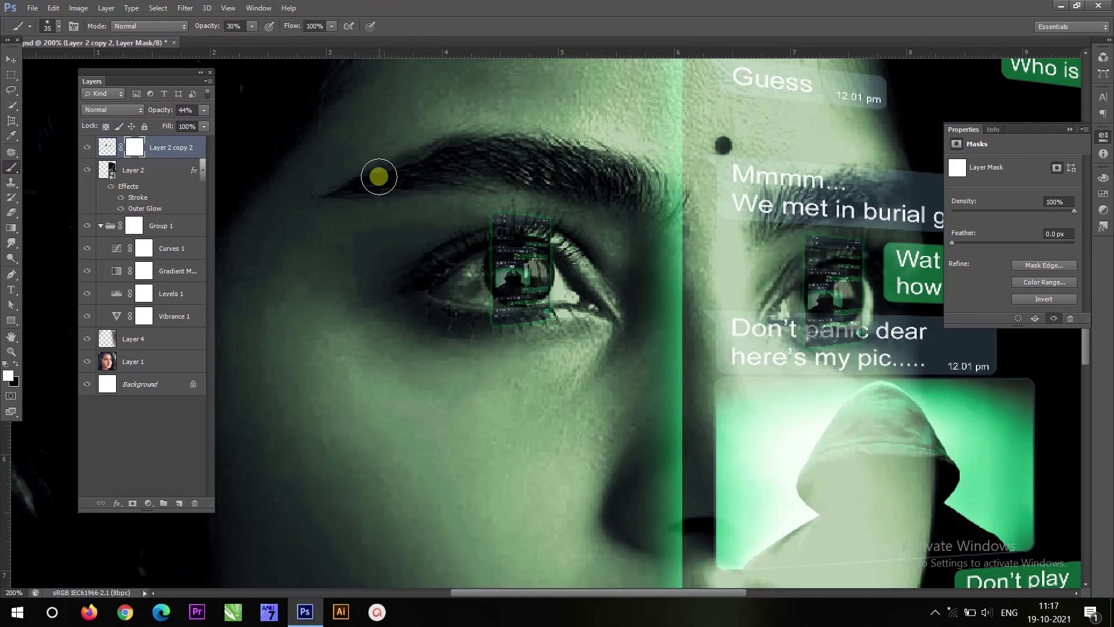
pyautogui.click(5, 364)
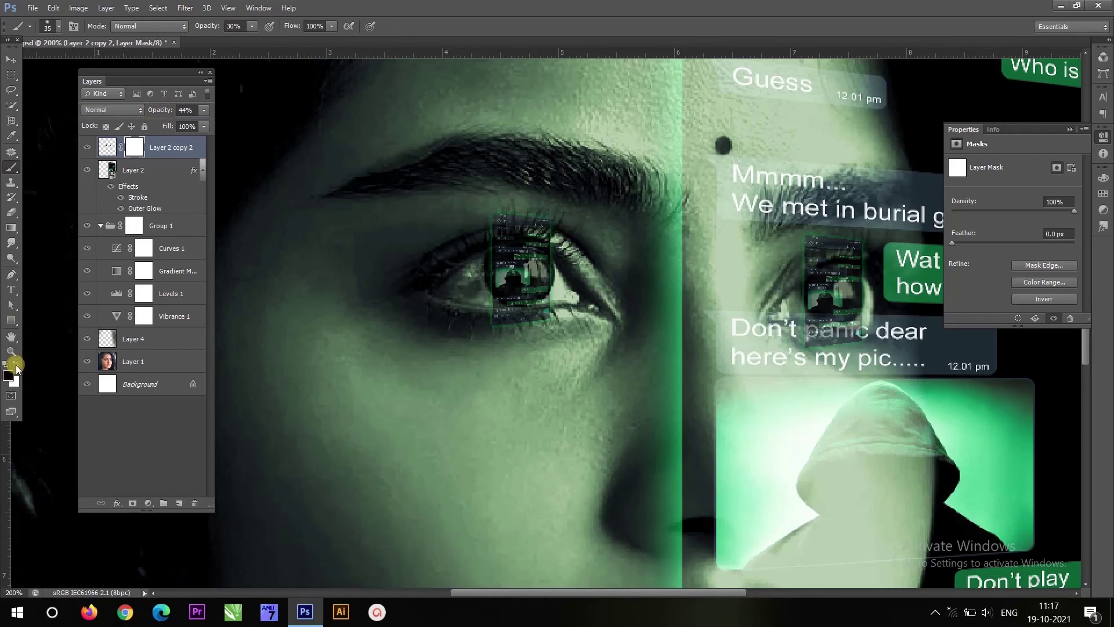
pyautogui.press('0')
pyautogui.moveTo(543, 323); pyautogui.dragTo(473, 303)
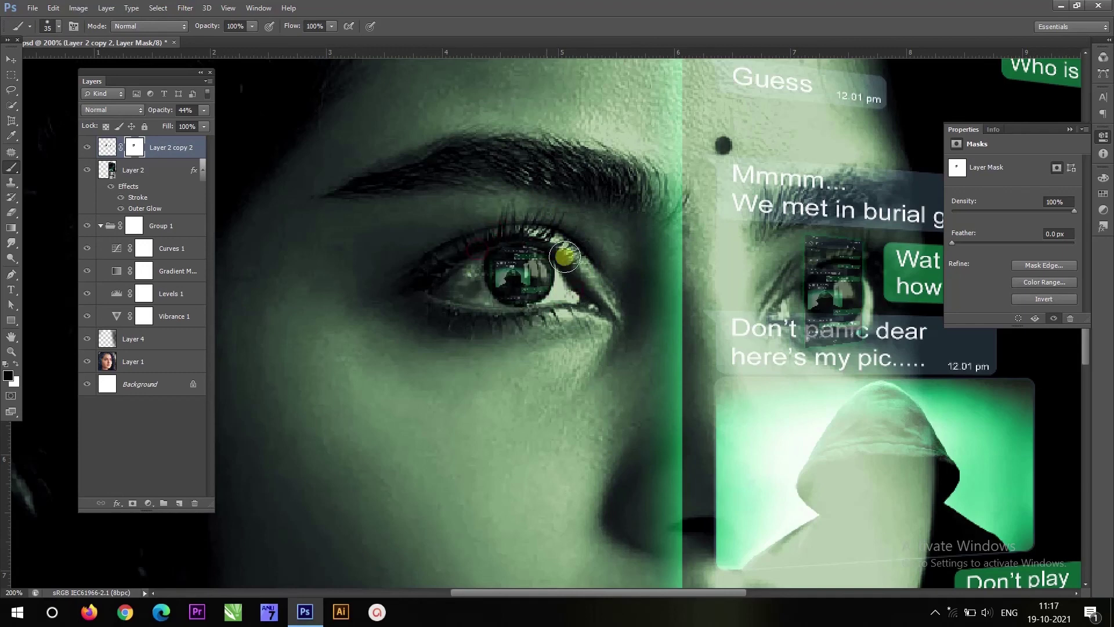
pyautogui.moveTo(856, 249); pyautogui.dragTo(846, 246)
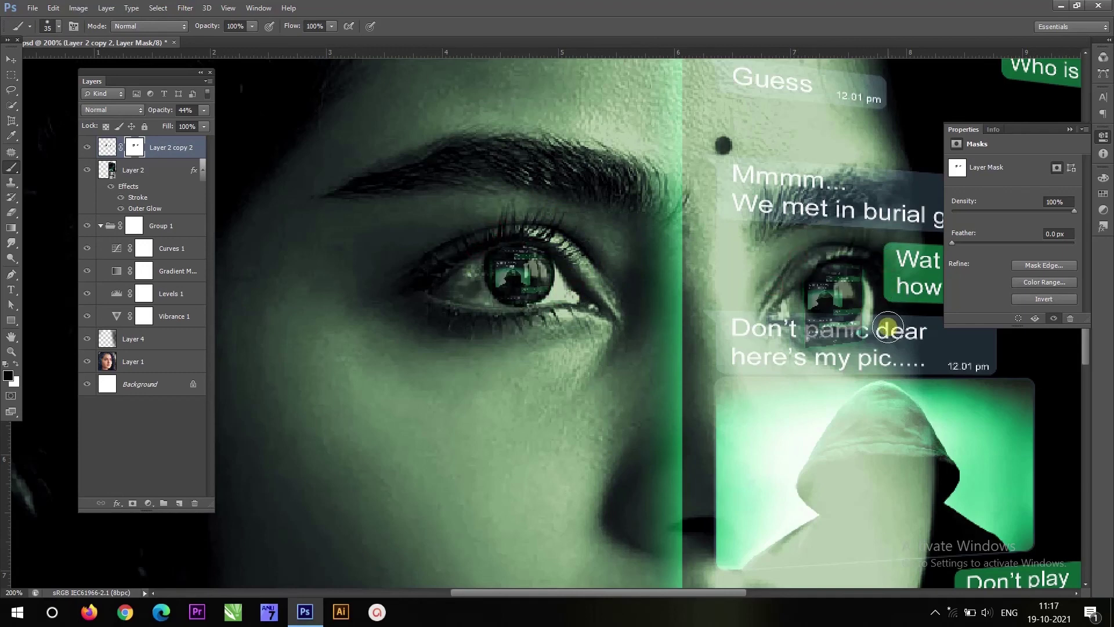
pyautogui.moveTo(890, 326); pyautogui.dragTo(865, 350)
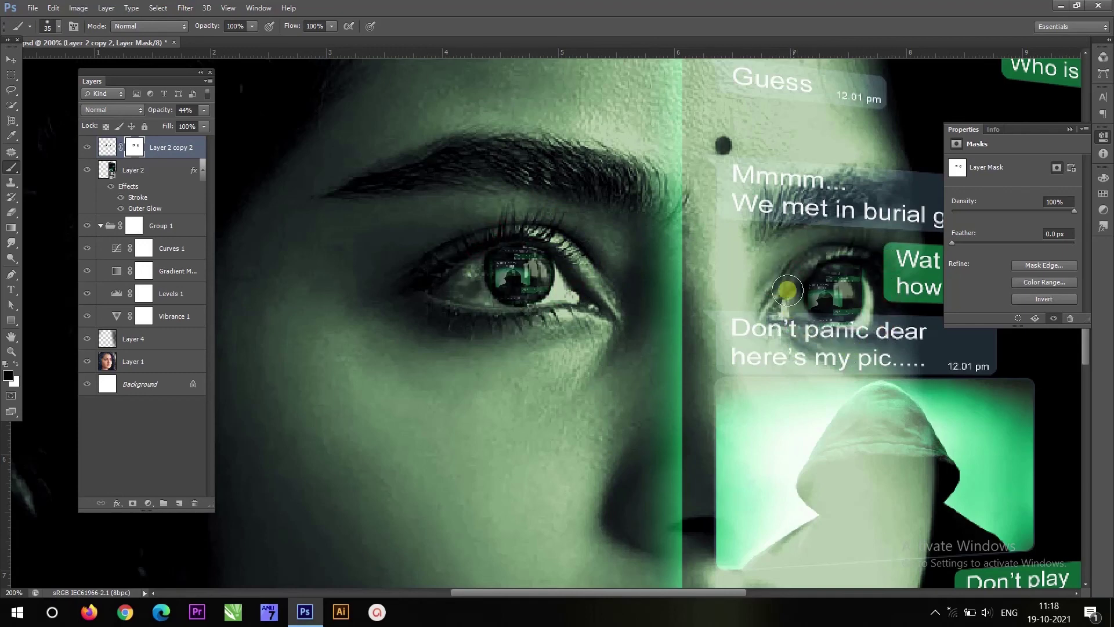
pyautogui.moveTo(865, 350); pyautogui.dragTo(765, 269)
pyautogui.hotkey('ctrl', '0')
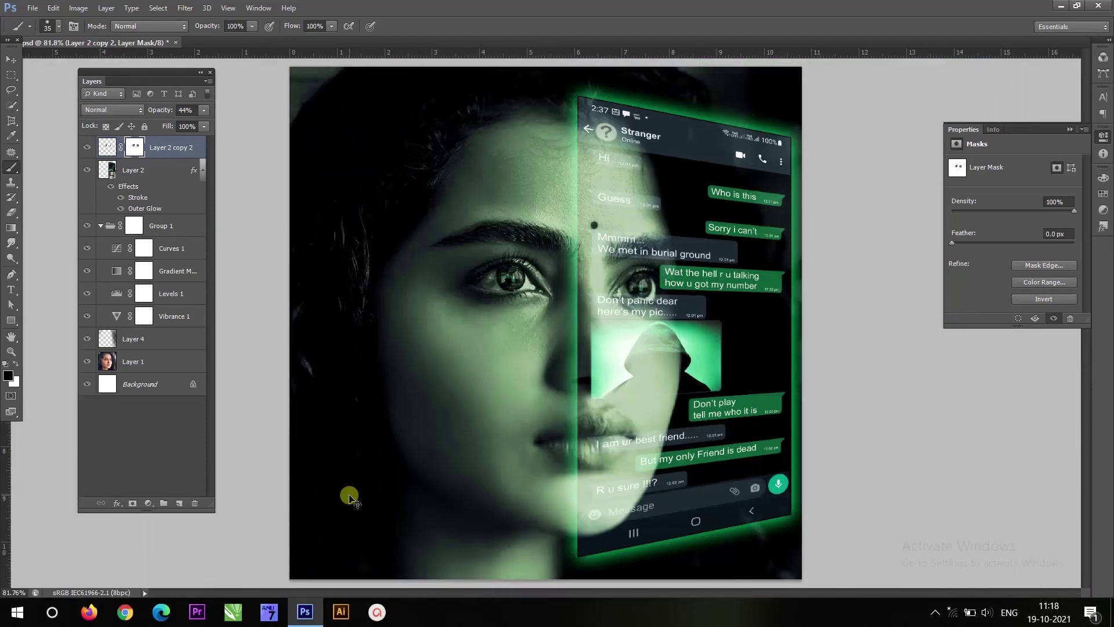
# Step: Zoom into the eyes and target Group 1's mask with a size 60 brush
pyautogui.press('z')
pyautogui.click(493, 279)
pyautogui.click(380, 318)
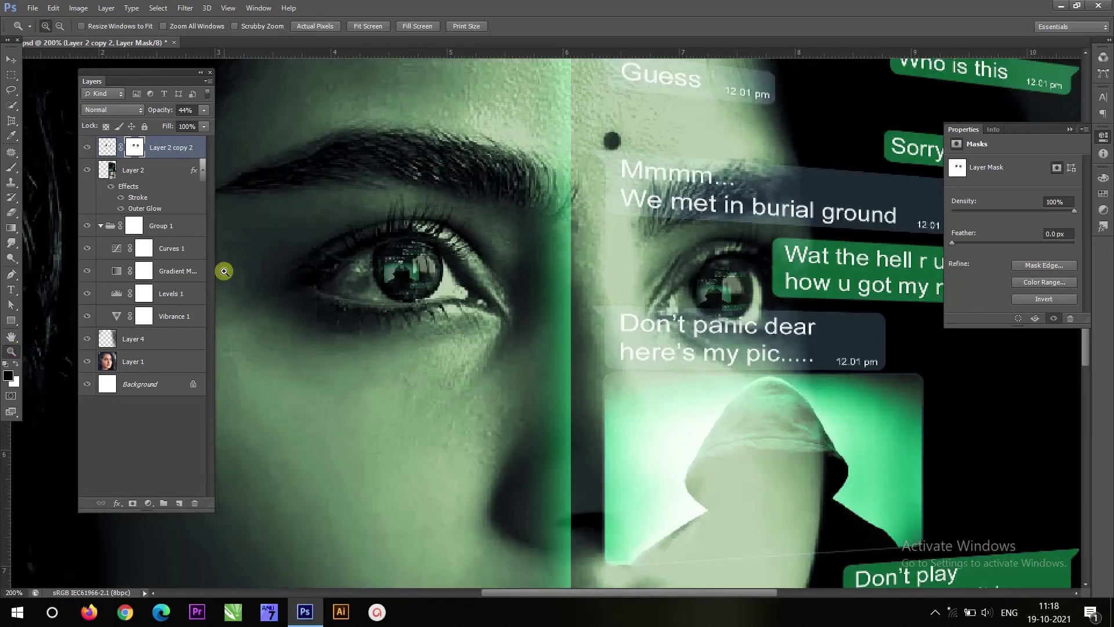
pyautogui.click(11, 167)
pyautogui.click(173, 227)
pyautogui.press(']')
pyautogui.press(']')
pyautogui.click(59, 26)
pyautogui.write('60')
pyautogui.press('Return')
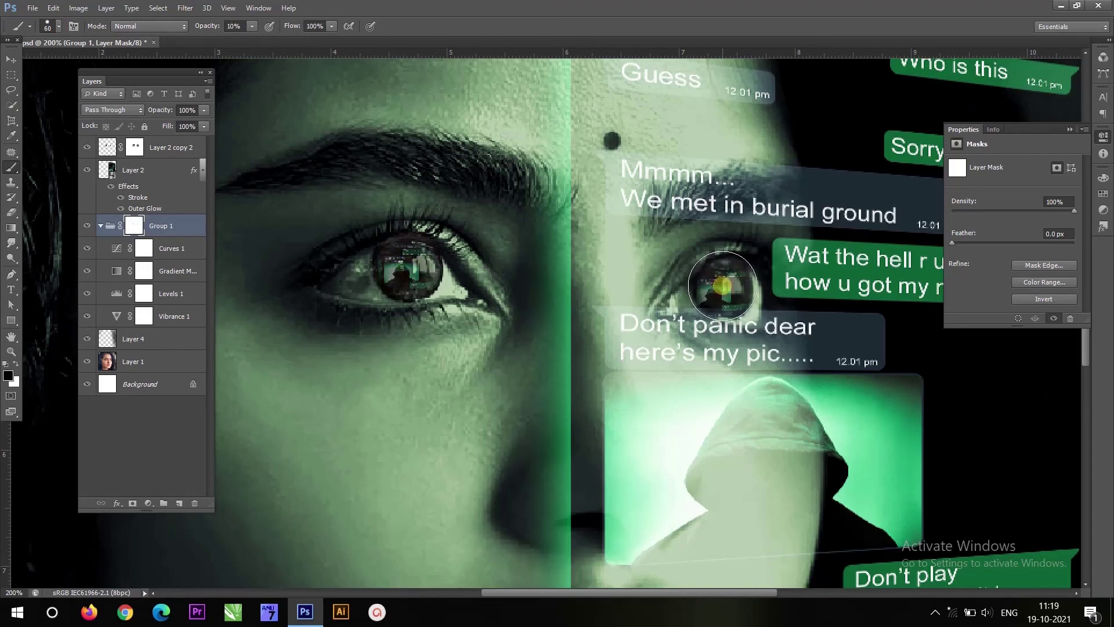
# Step: Lightly brush the irises with a size 15 brush so some original brown shows through
pyautogui.press('[')
pyautogui.press('[')
pyautogui.press('[')
pyautogui.click(59, 26)
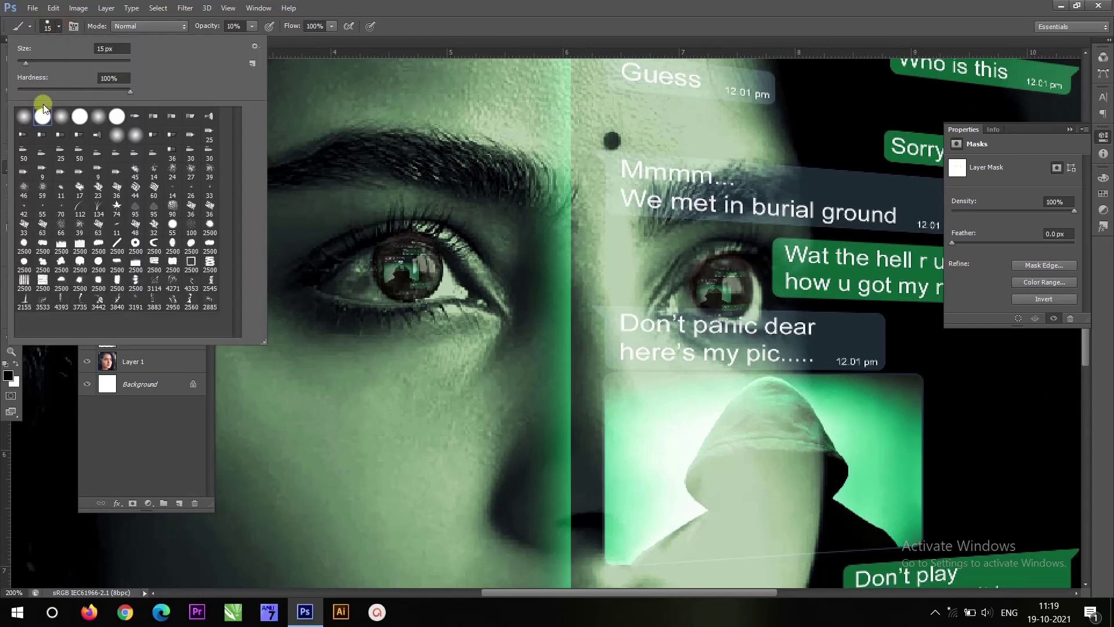
pyautogui.click(754, 273)
pyautogui.press('x')
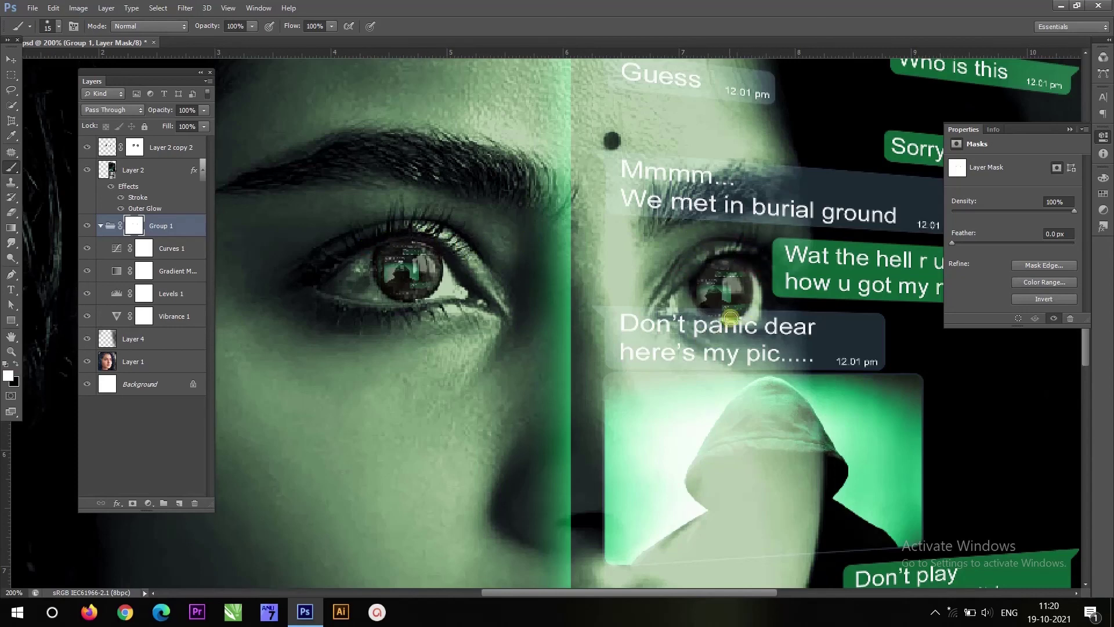
pyautogui.press('v')
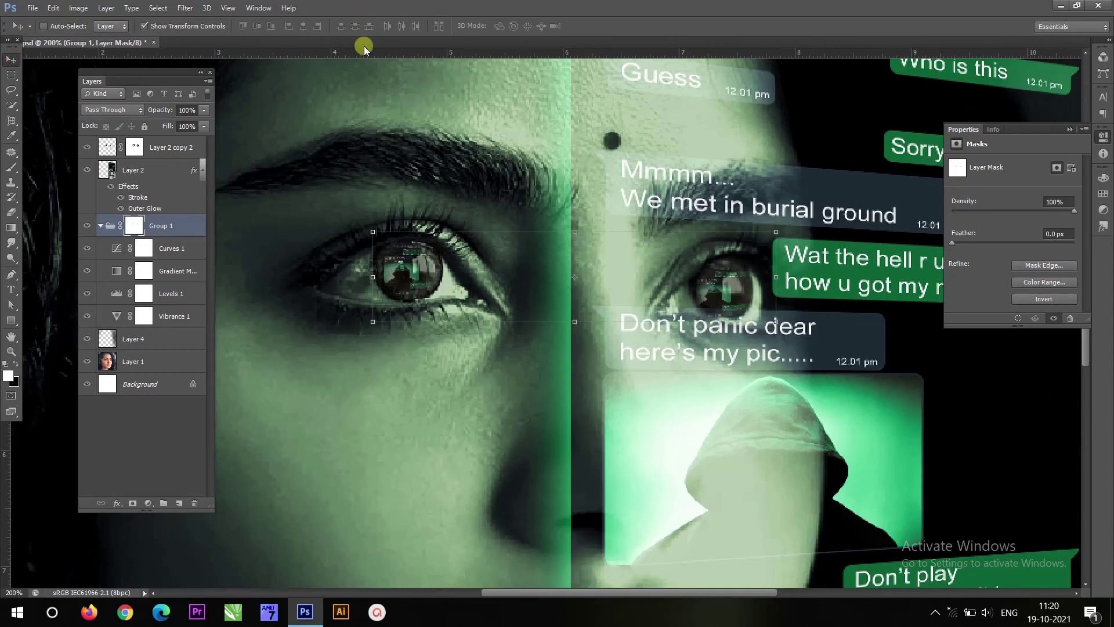
pyautogui.hotkey('ctrl', '0')
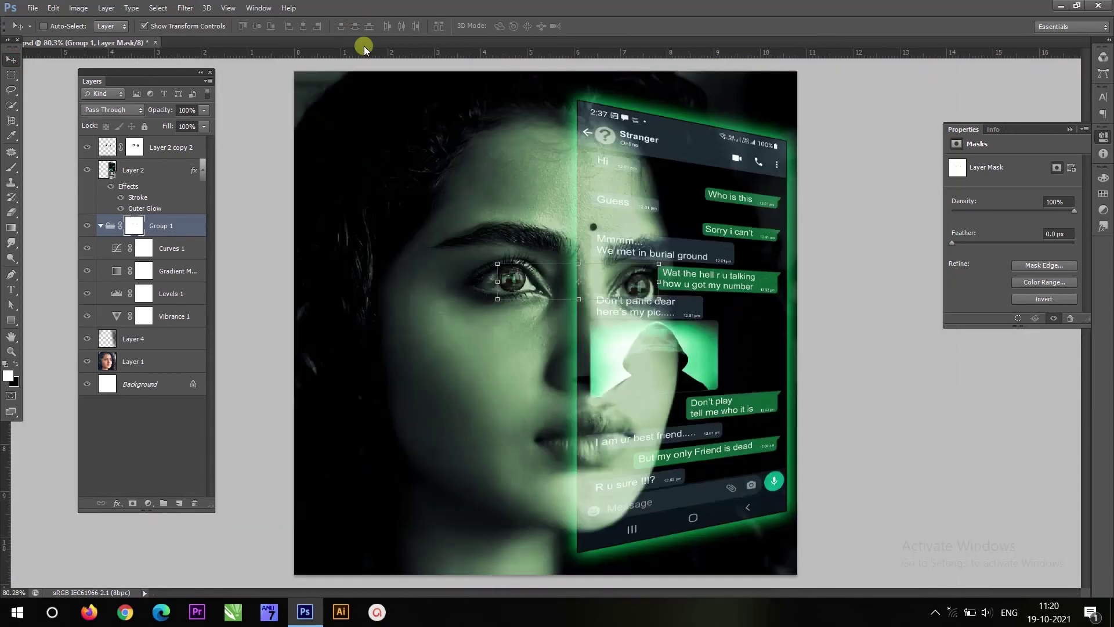
# Step: Select Layer 1 and flatten the image into a single Background layer
pyautogui.keyDown('ctrl'); pyautogui.click(397, 322); pyautogui.keyUp('ctrl')
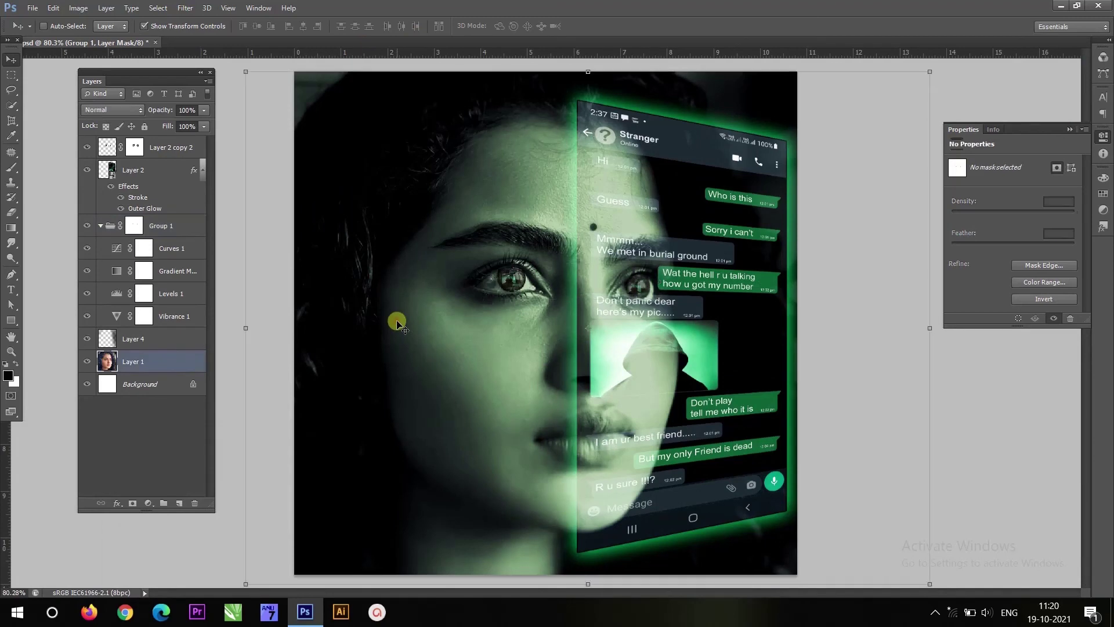
pyautogui.click(111, 9)
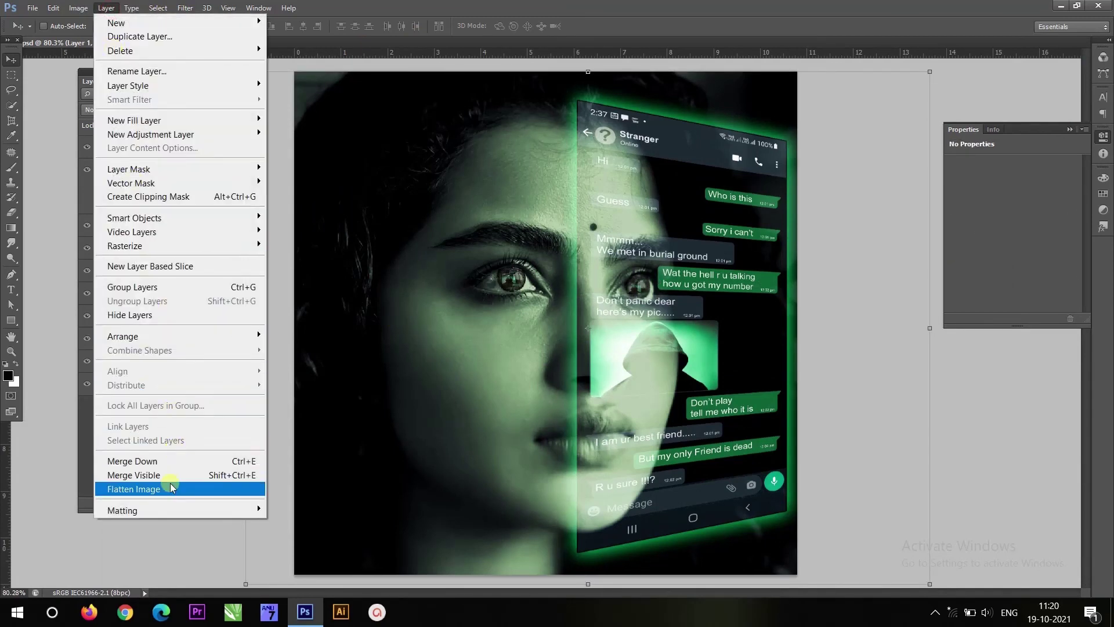
pyautogui.click(170, 488)
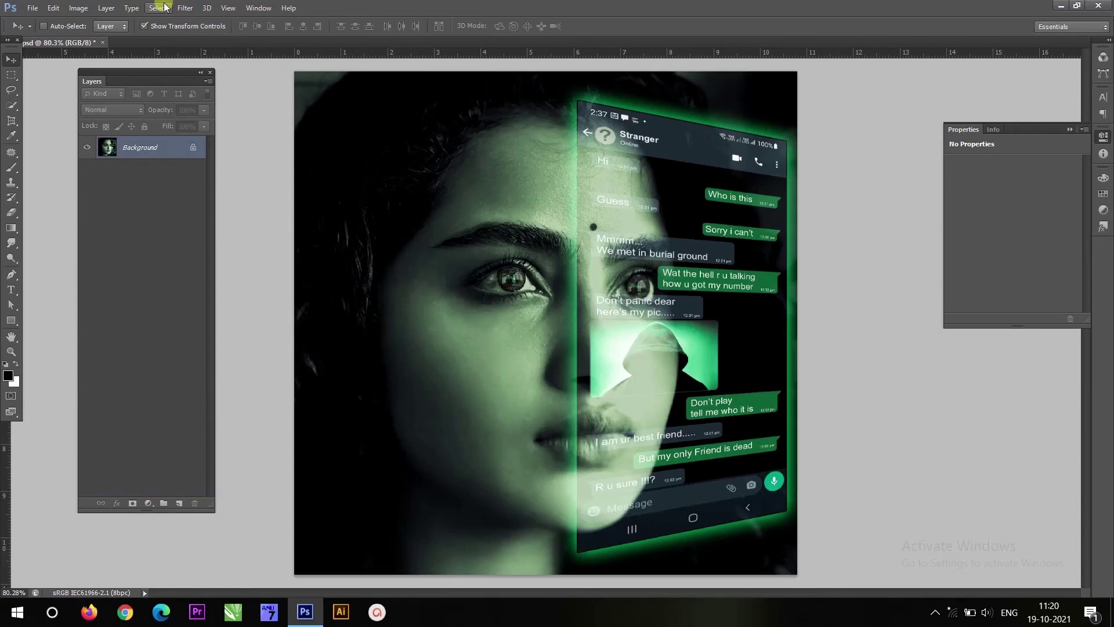